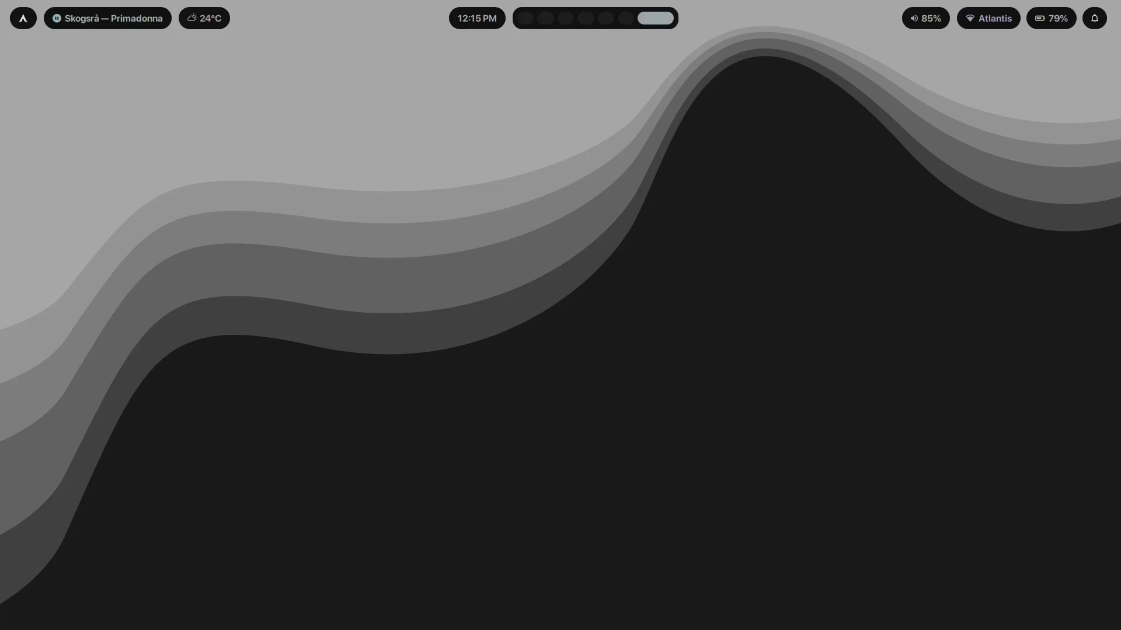
# - Look through the first three workspaces: the local index.html page, the terminal and the hello.rb code
pyautogui.press('super+1')
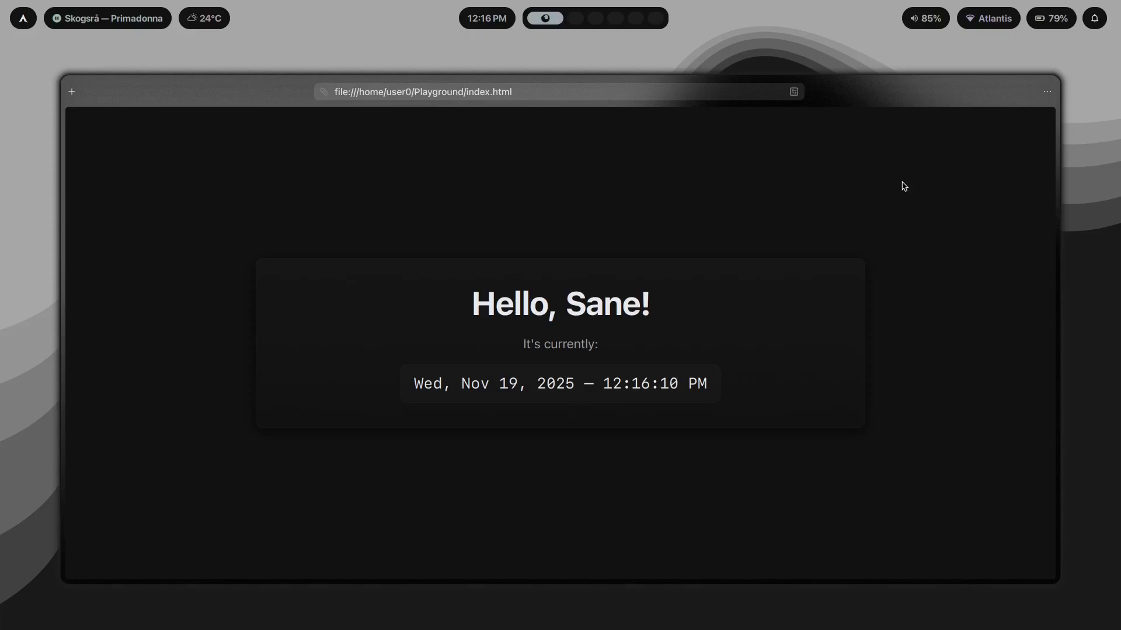
pyautogui.press('super+2')
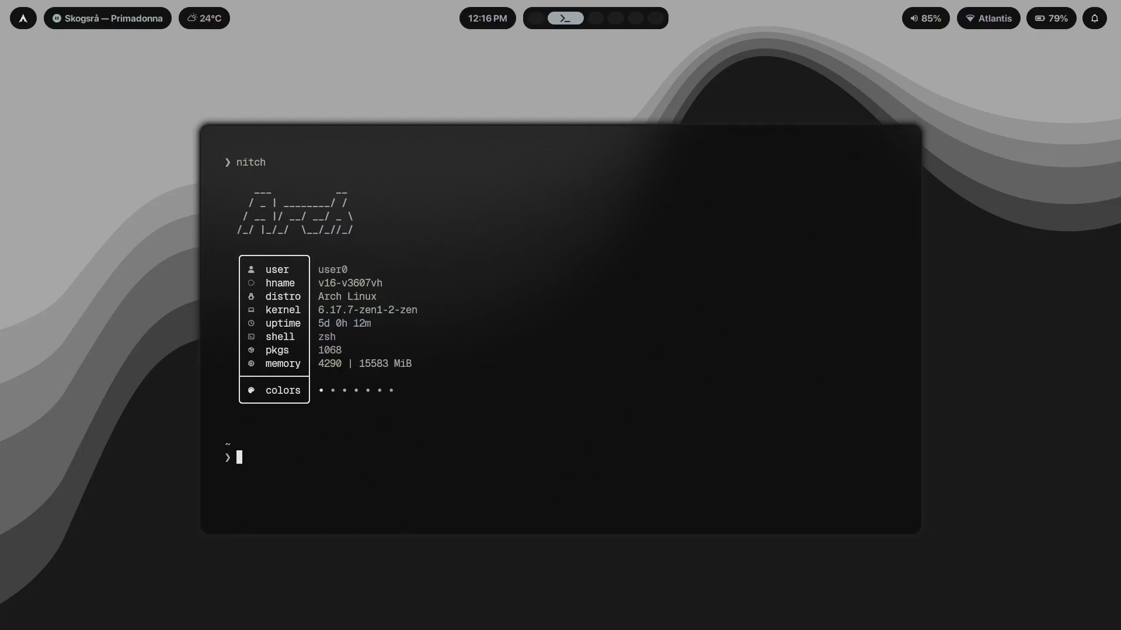
pyautogui.press('super+3')
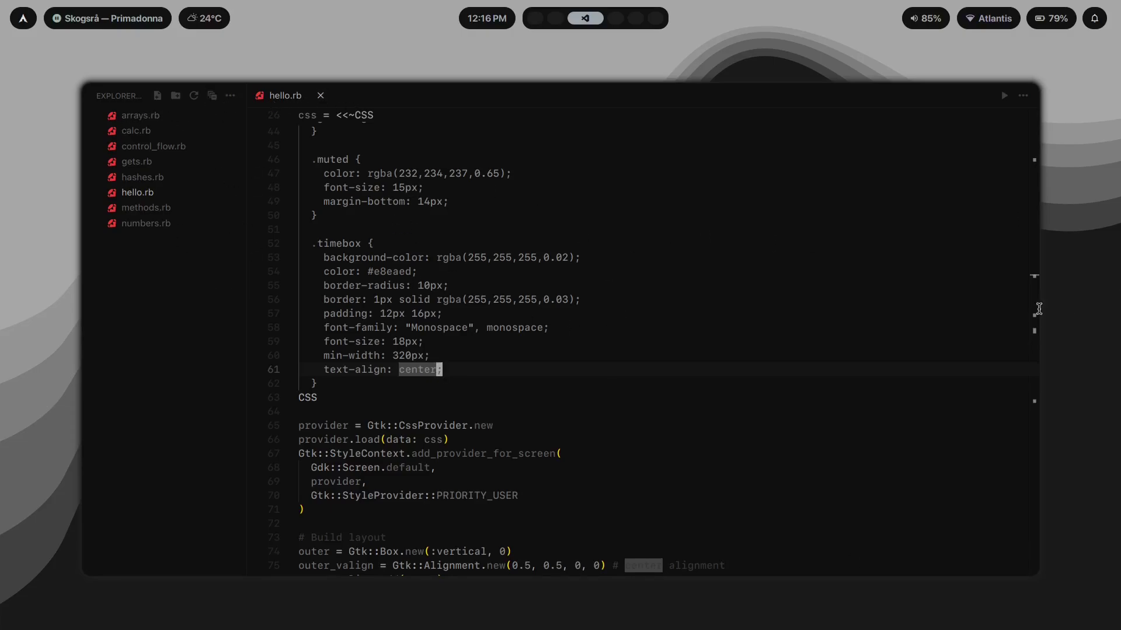
pyautogui.scroll(-4, 537, 363)
pyautogui.scroll(3, 520, 175)
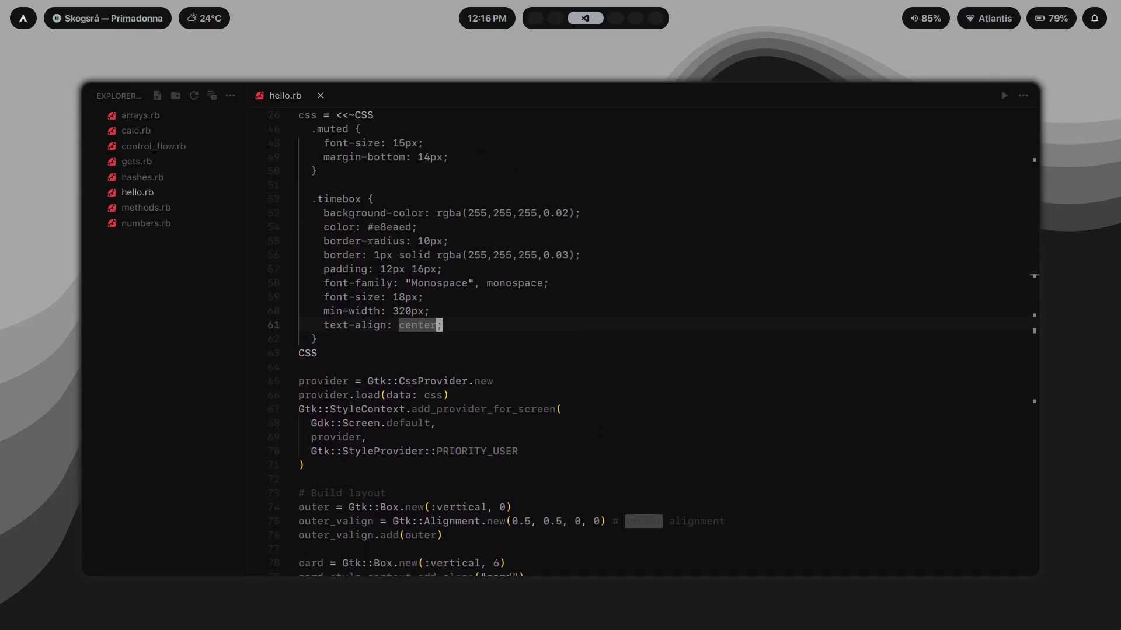
# - View the Discord workspace and browse the Skogsrå artist page in Spotify on the workspace after it
pyautogui.press('super+4')
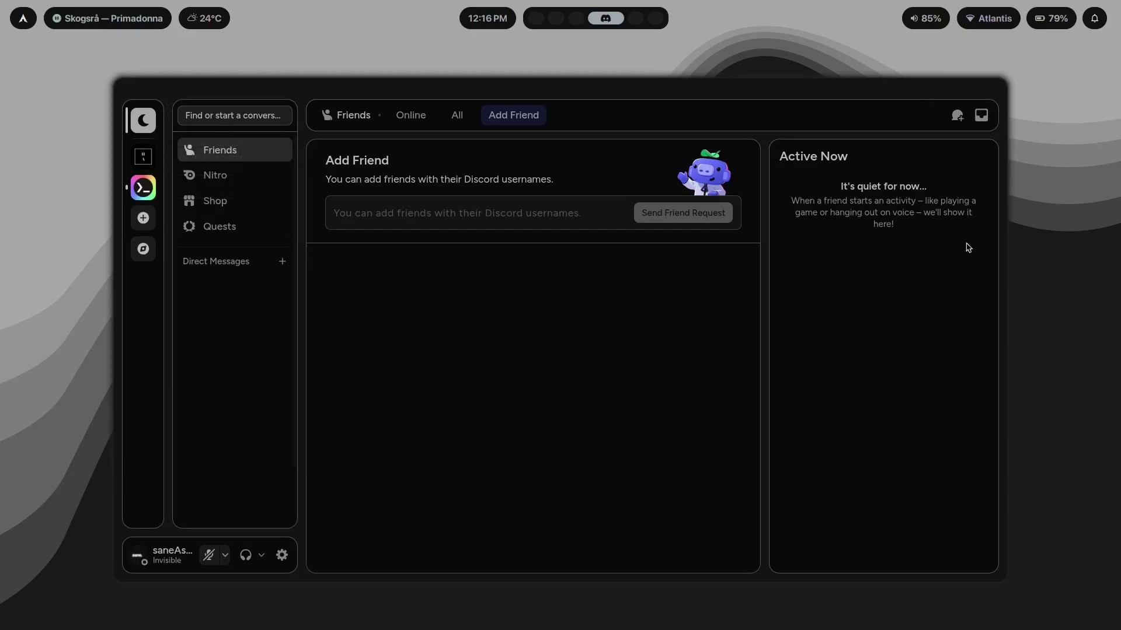
pyautogui.press('super+5')
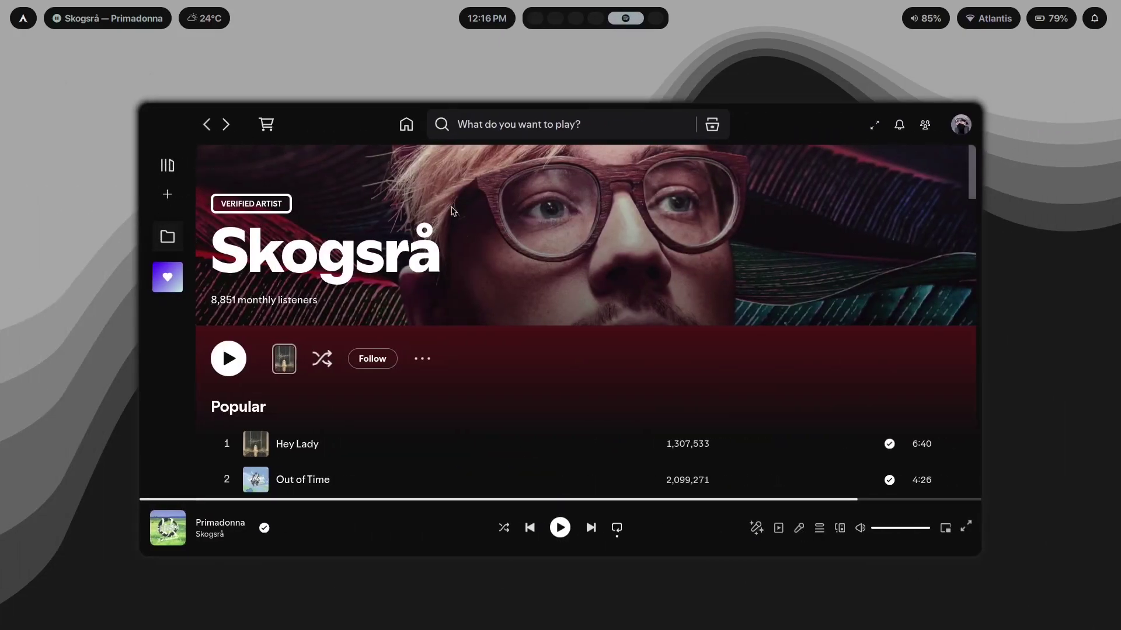
pyautogui.scroll(-5, 623, 317)
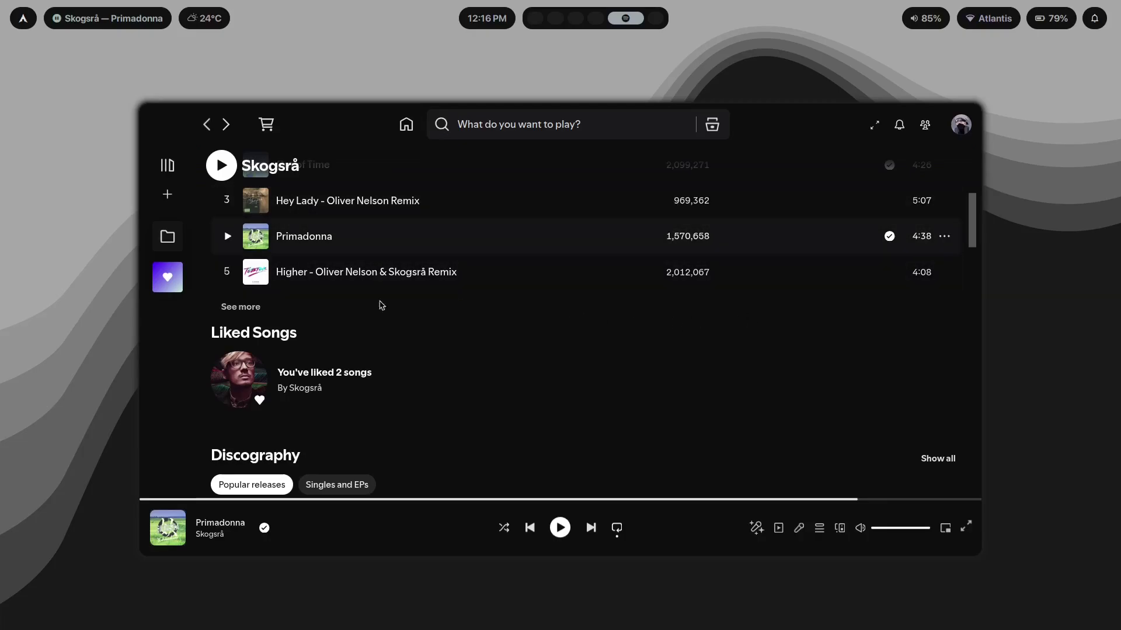
pyautogui.scroll(-1, 533, 354)
pyautogui.scroll(1, 502, 335)
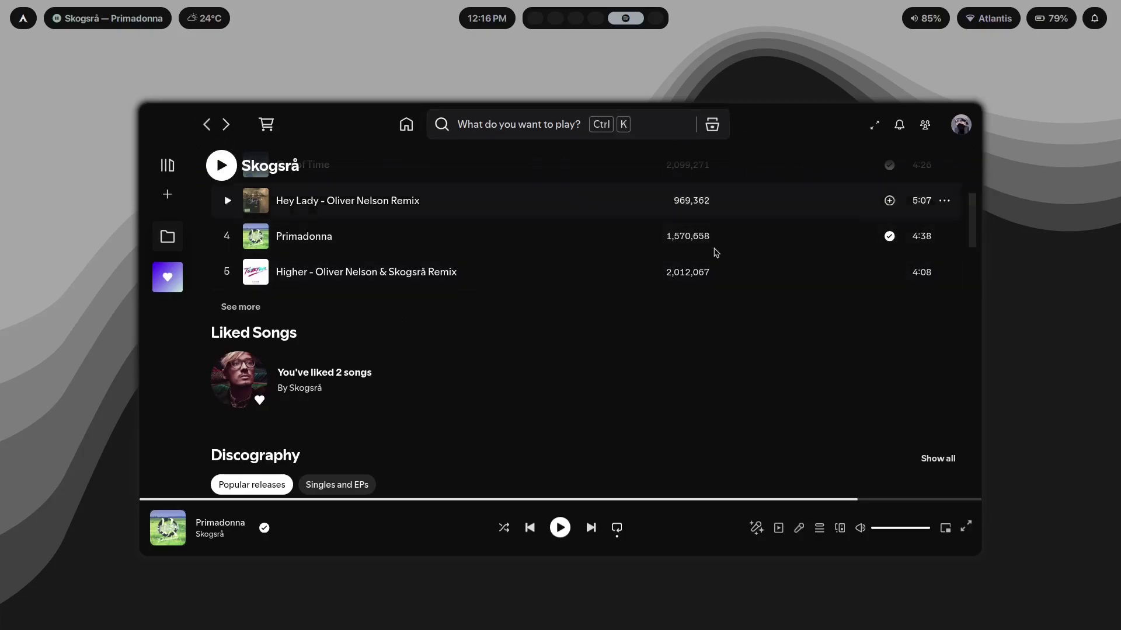
# - Go to the sixth workspace and look across its tiled terminals, from the process monitor to the falling-character animation
pyautogui.press('super+6')
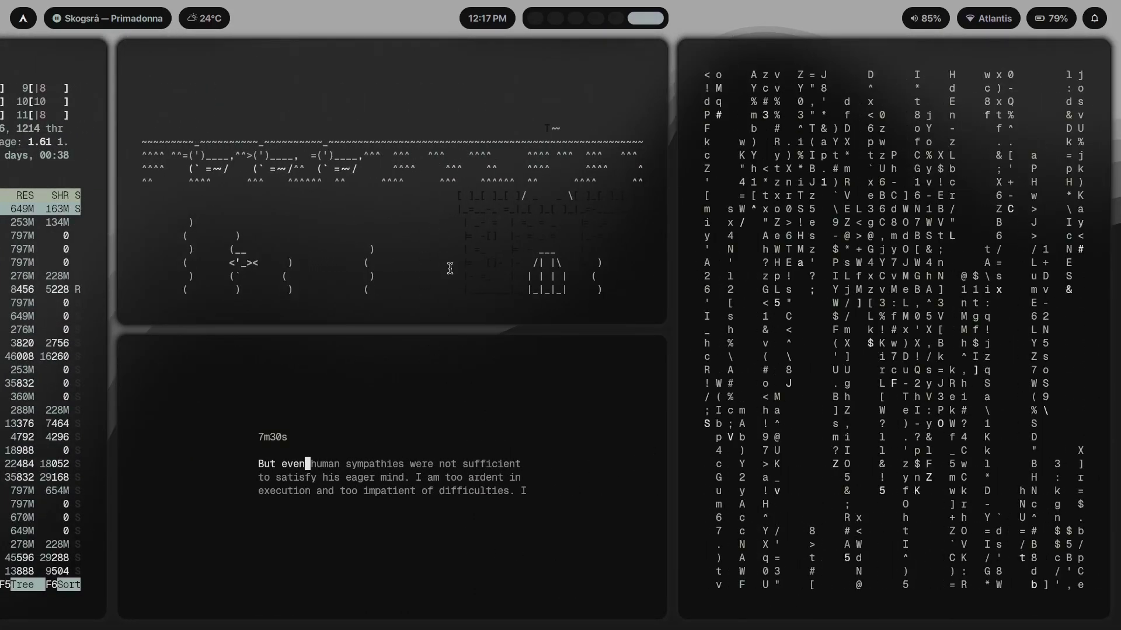
pyautogui.moveTo(63, 251)
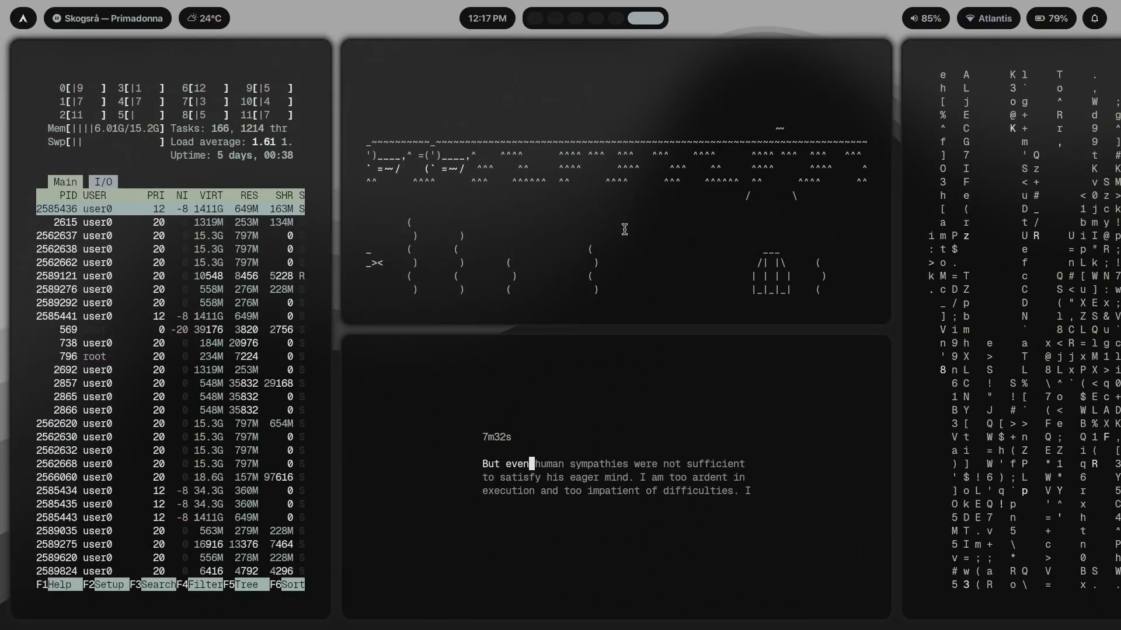
pyautogui.click(969, 238)
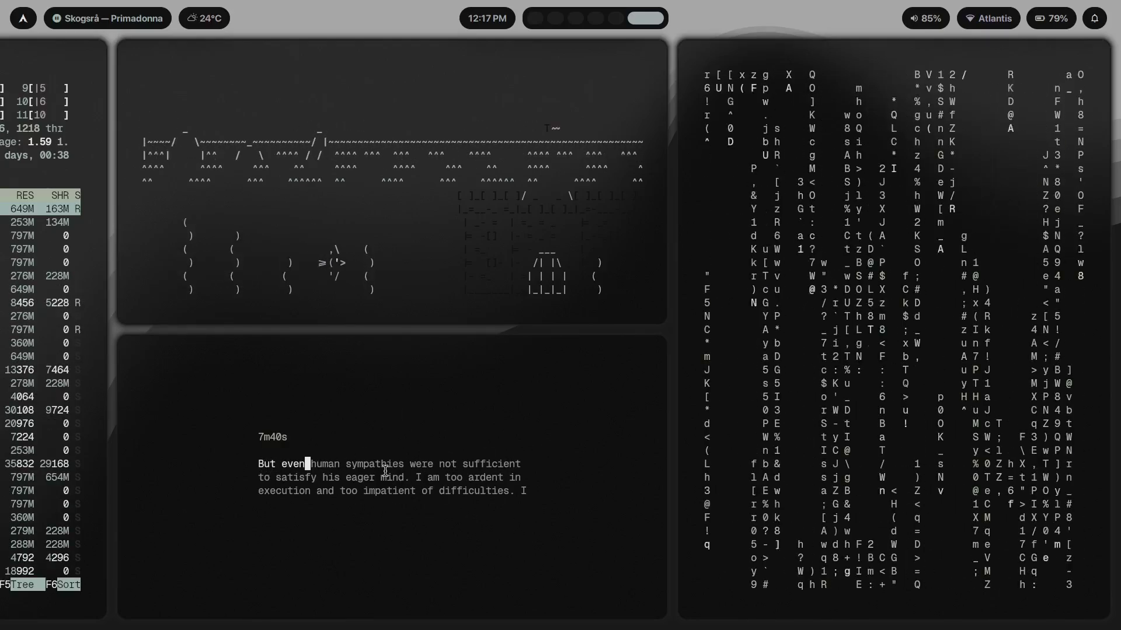
# - Continue the terminal typing test by entering "human sympathies were not sufficient"
pyautogui.write('human sym')
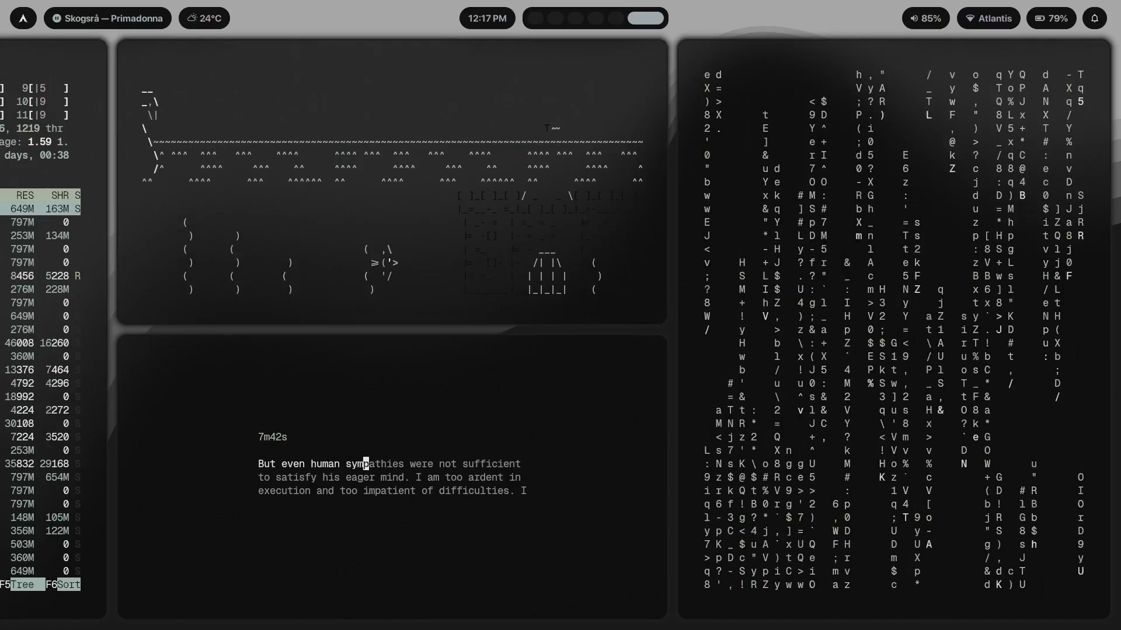
pyautogui.write('pathies were ')
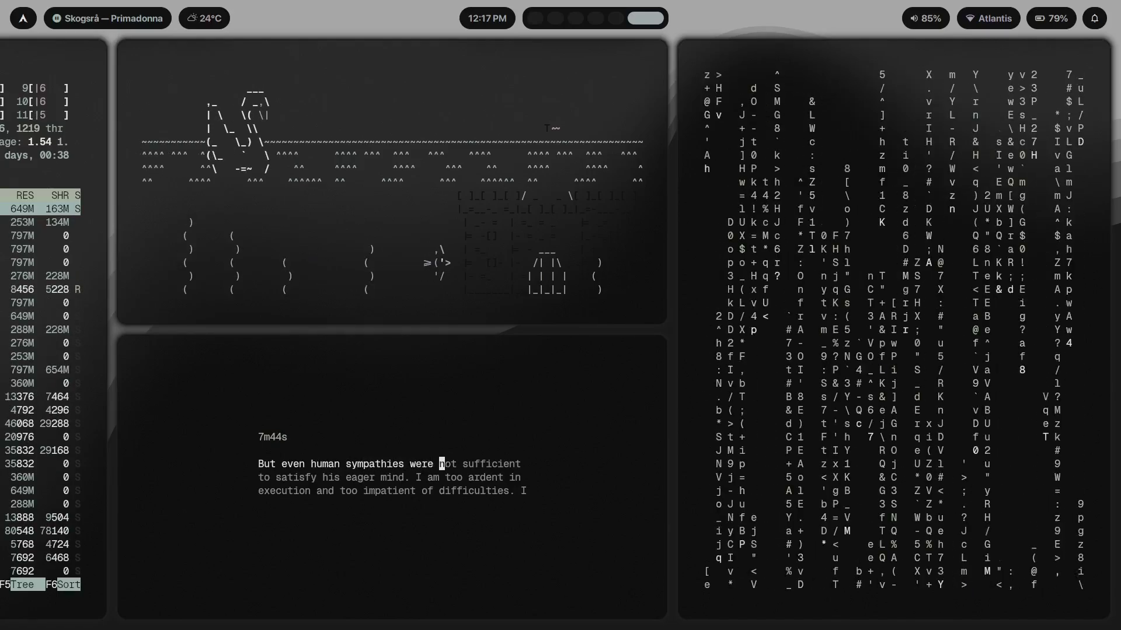
pyautogui.write('not sufficient')
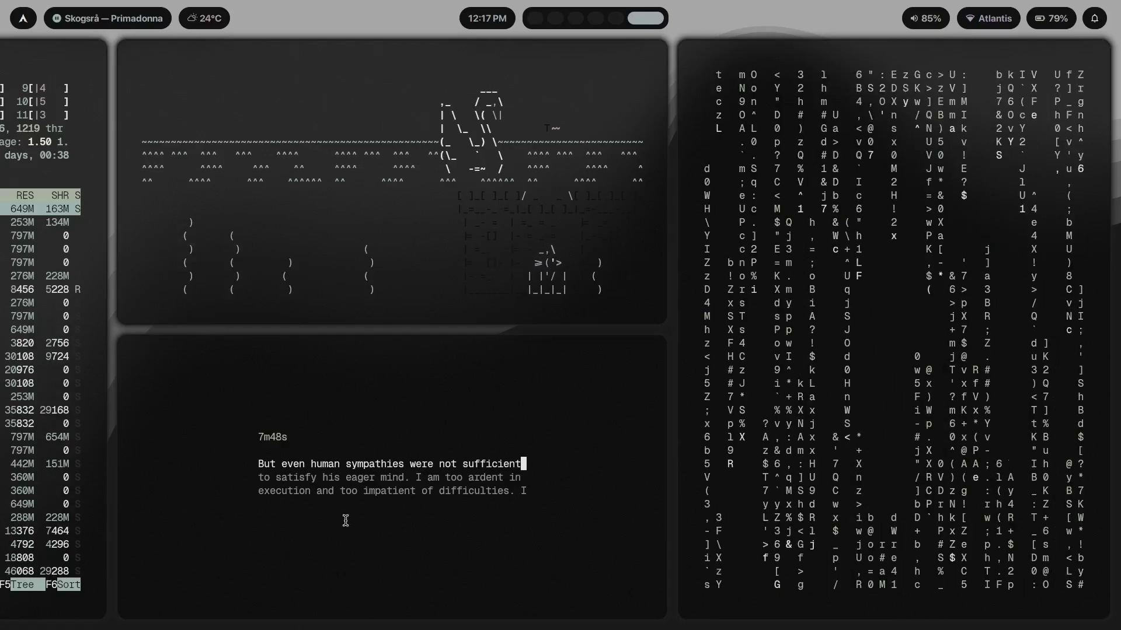
# - Bring the process monitor back into view and close all terminal windows on the sixth workspace
pyautogui.press('super+Left')
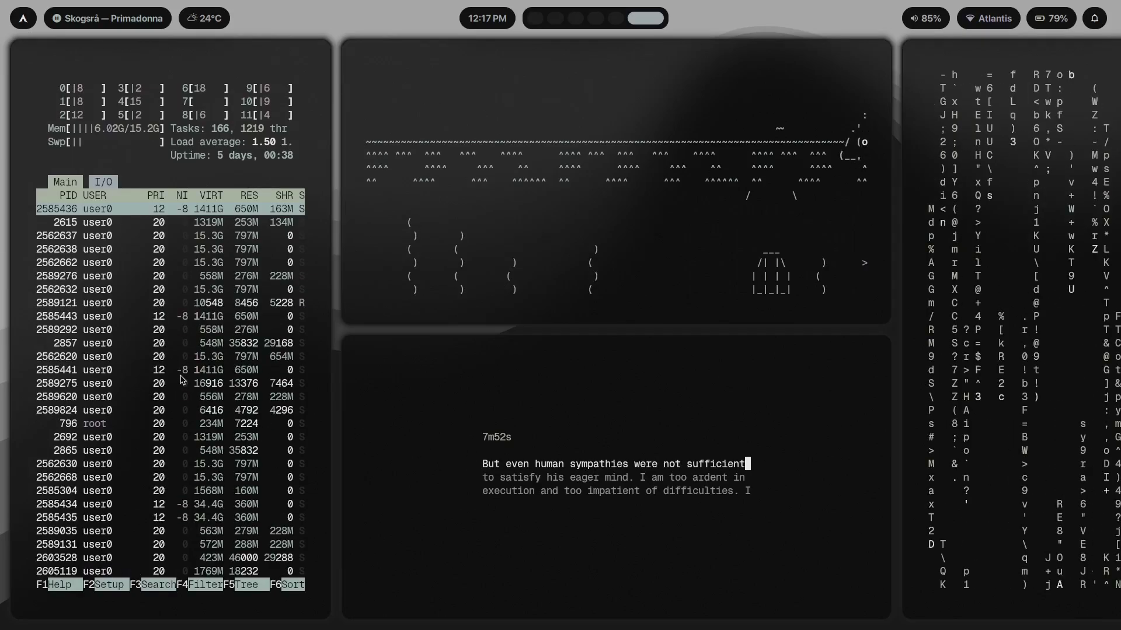
pyautogui.press('super+Right')
pyautogui.press('super+q')
pyautogui.press('super+q')
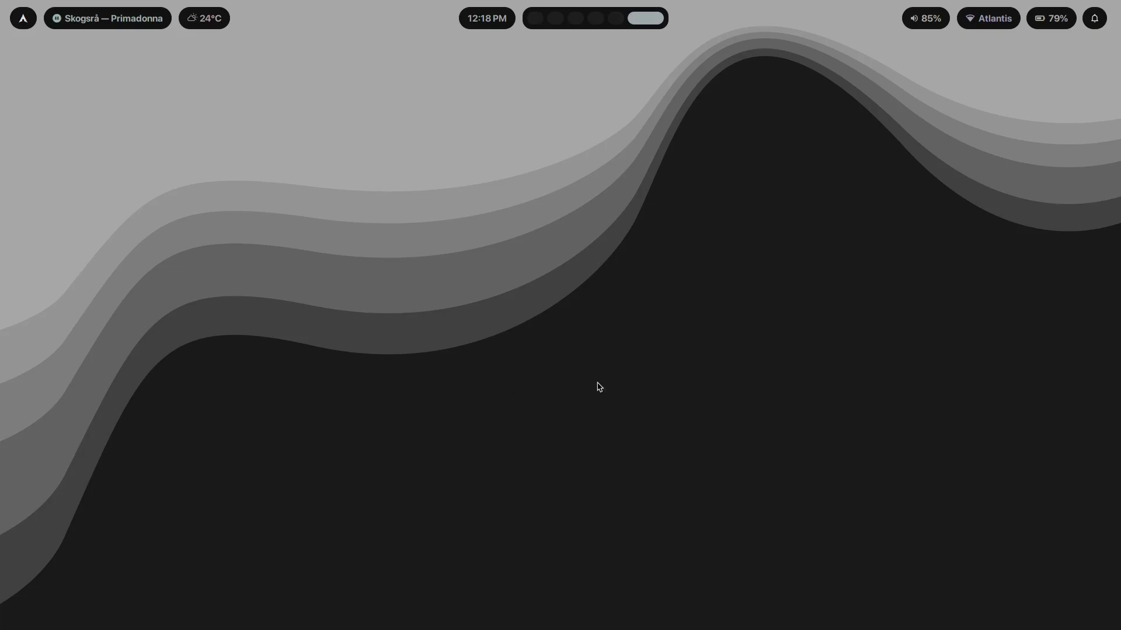
# - Close the browser, terminal, code editor, Discord and Spotify windows on workspaces 1 to 5
pyautogui.press('super+1')
pyautogui.press('super+q')
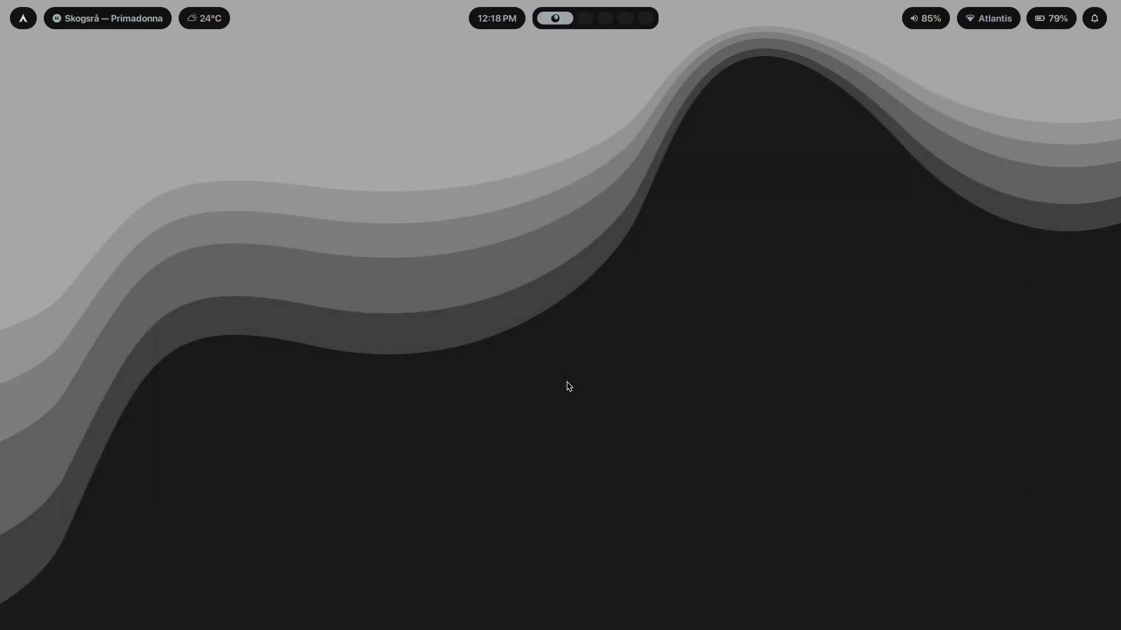
pyautogui.press('super+2')
pyautogui.press('super+3')
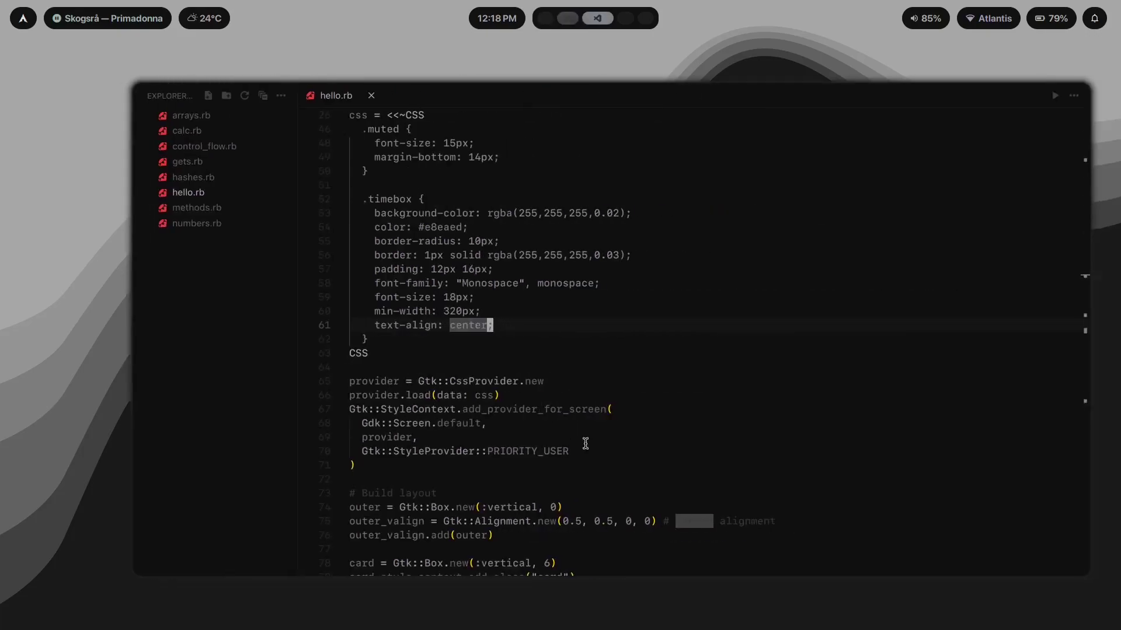
pyautogui.press('super+4')
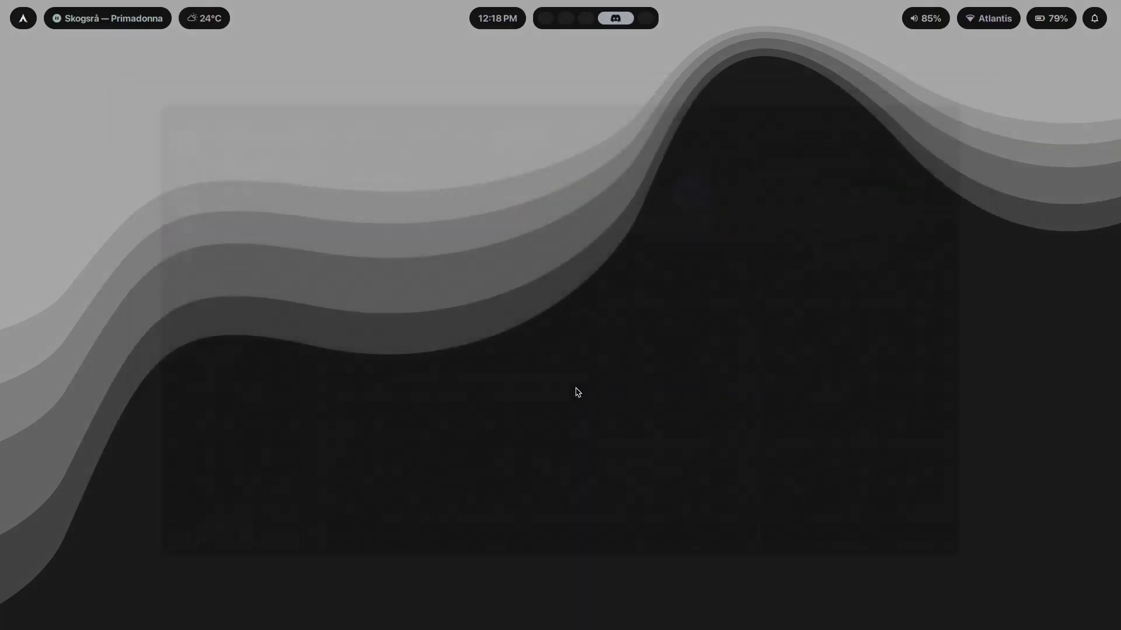
pyautogui.press('super+5')
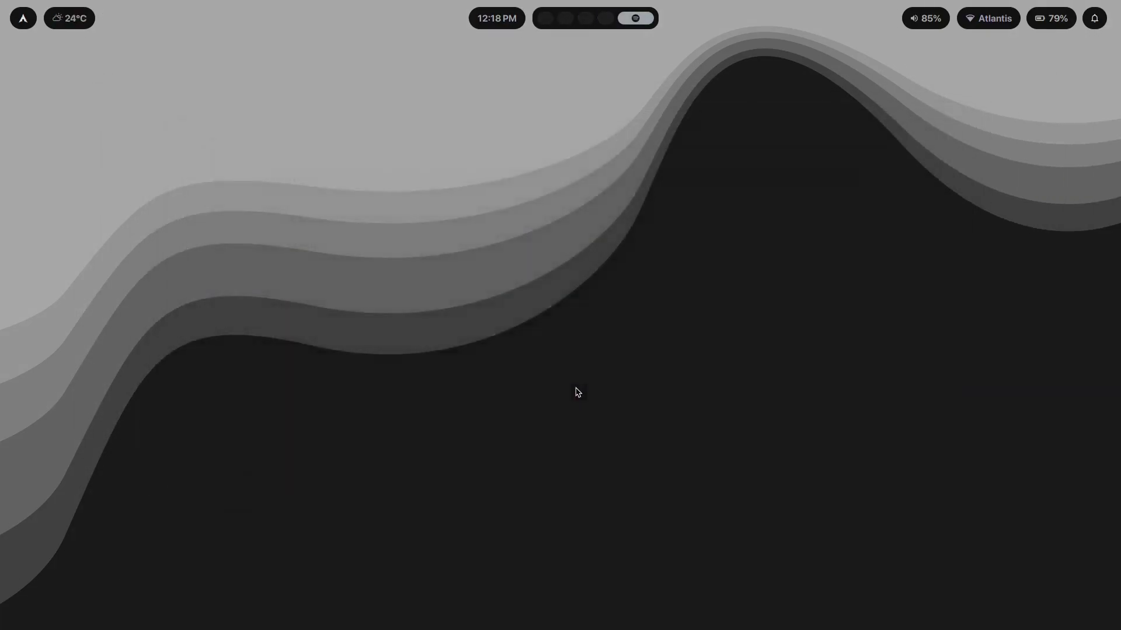
pyautogui.press('super+1')
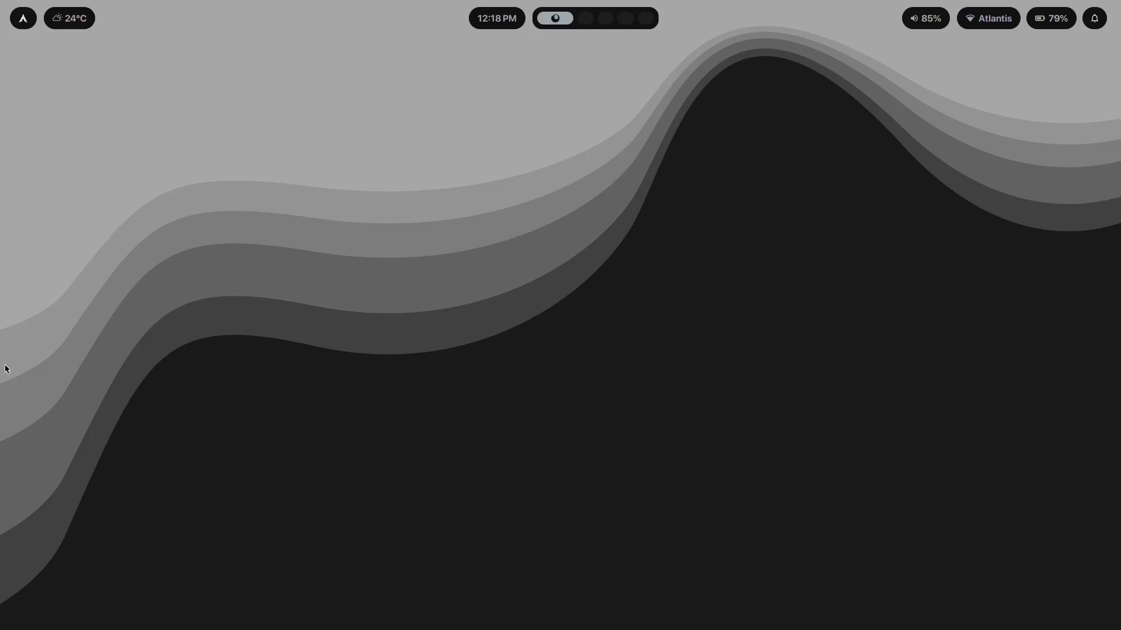
pyautogui.press('super+2')
pyautogui.press('super+1')
# - Leave the wallpaper selector for the theme selector, look through the themes and apply noir
pyautogui.press('super+w')
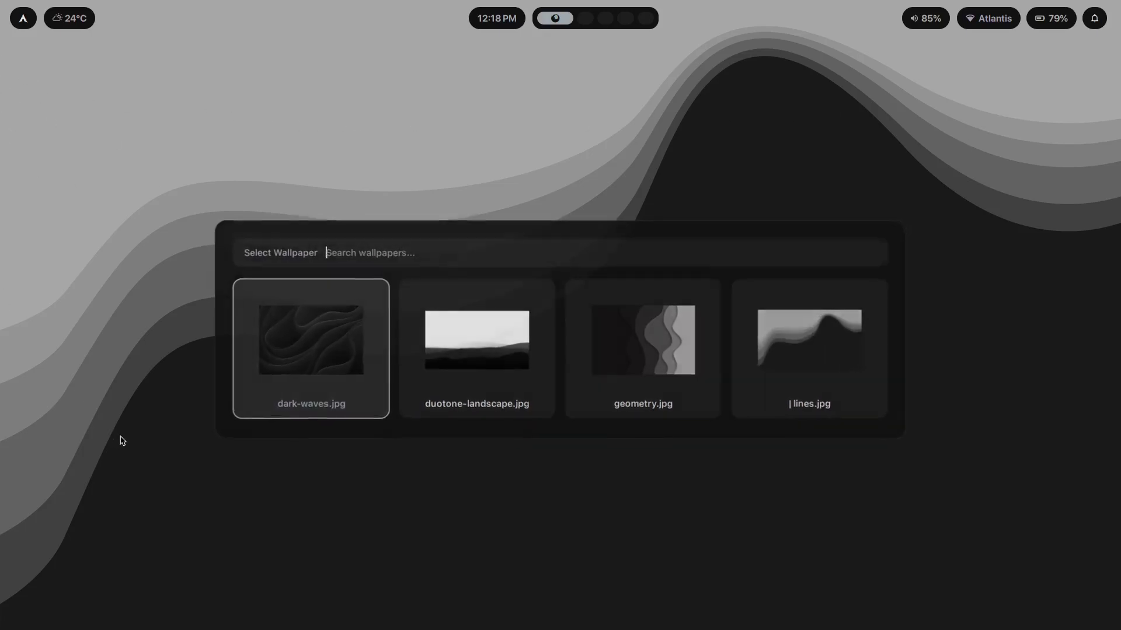
pyautogui.press('super+t')
pyautogui.press('Down')
pyautogui.press('Down')
pyautogui.press('Down')
pyautogui.press('Down')
pyautogui.press('Down')
pyautogui.press('Down')
pyautogui.press('Down')
pyautogui.press('Down')
pyautogui.press('Down')
pyautogui.press('Up')
pyautogui.press('Up')
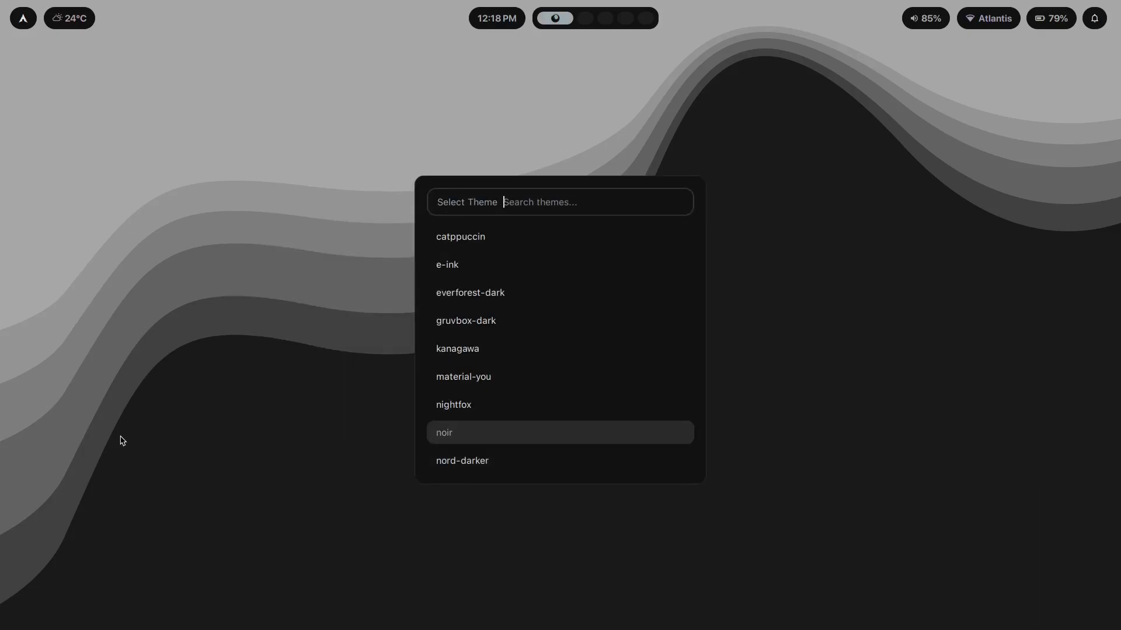
pyautogui.click(460, 438)
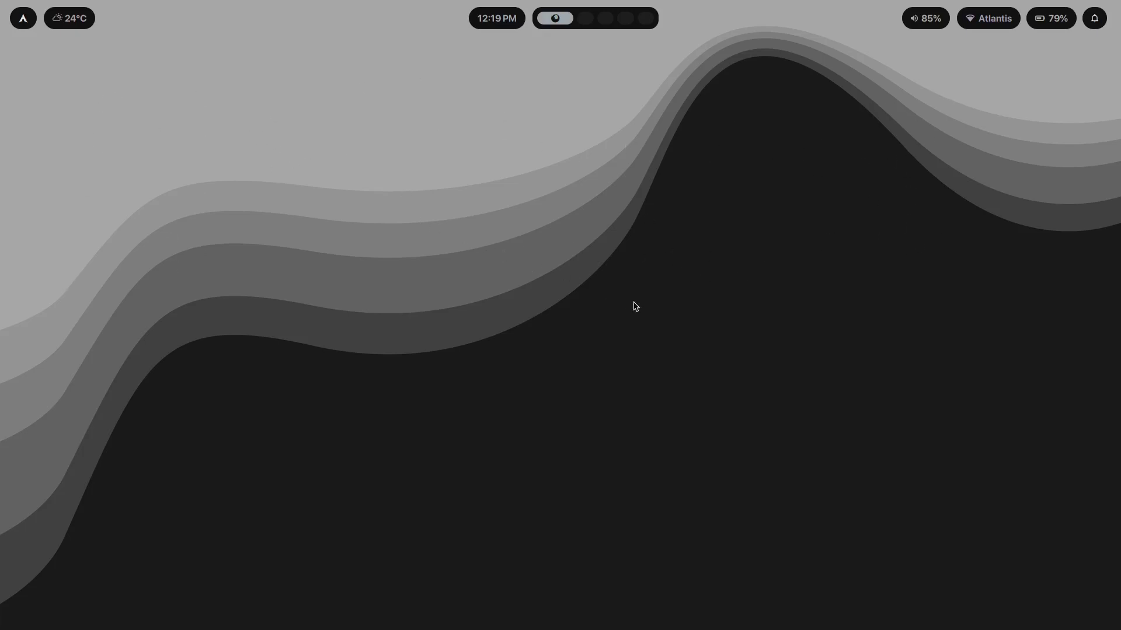
# - Look through the noir theme's wallpapers and set lines.jpg as the desktop wallpaper
pyautogui.press('super+w')
pyautogui.press('Right')
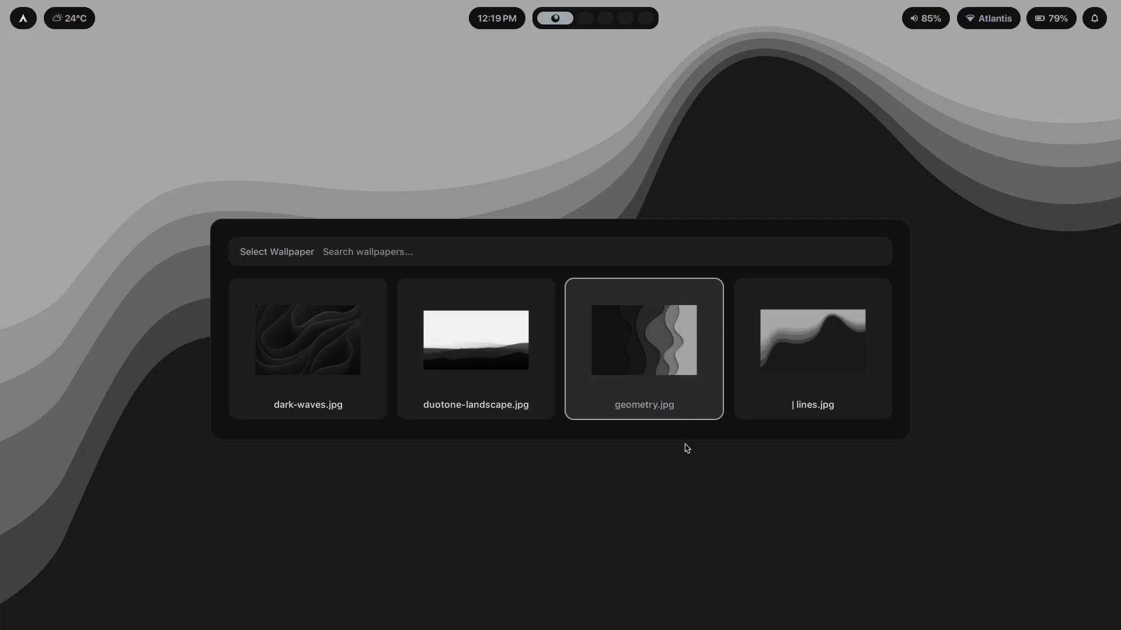
pyautogui.press('Right')
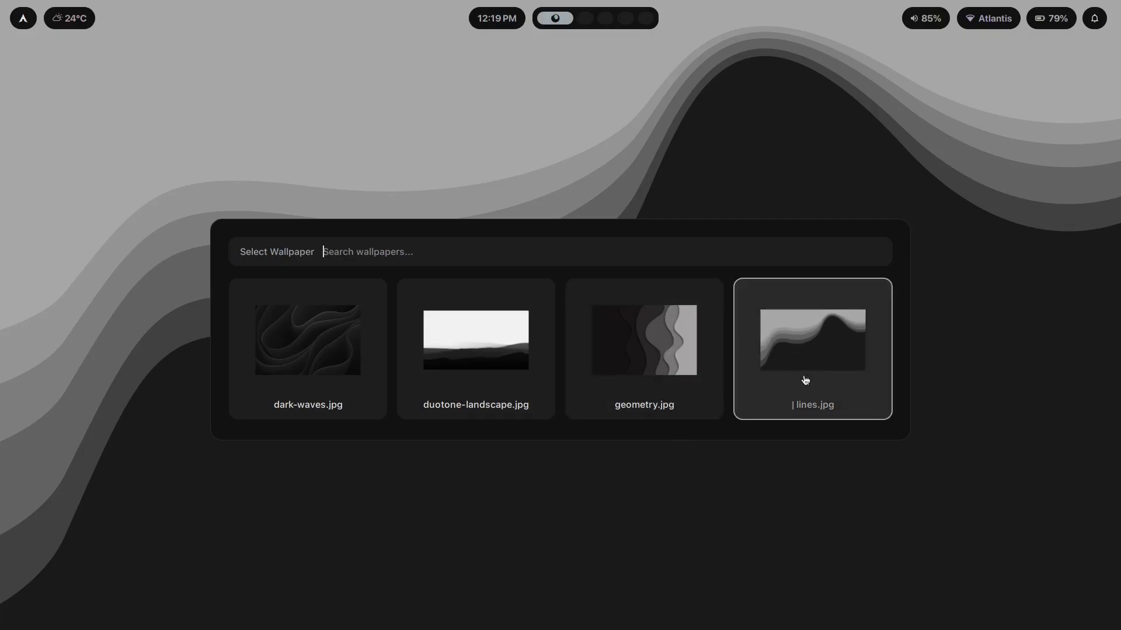
pyautogui.click(824, 375)
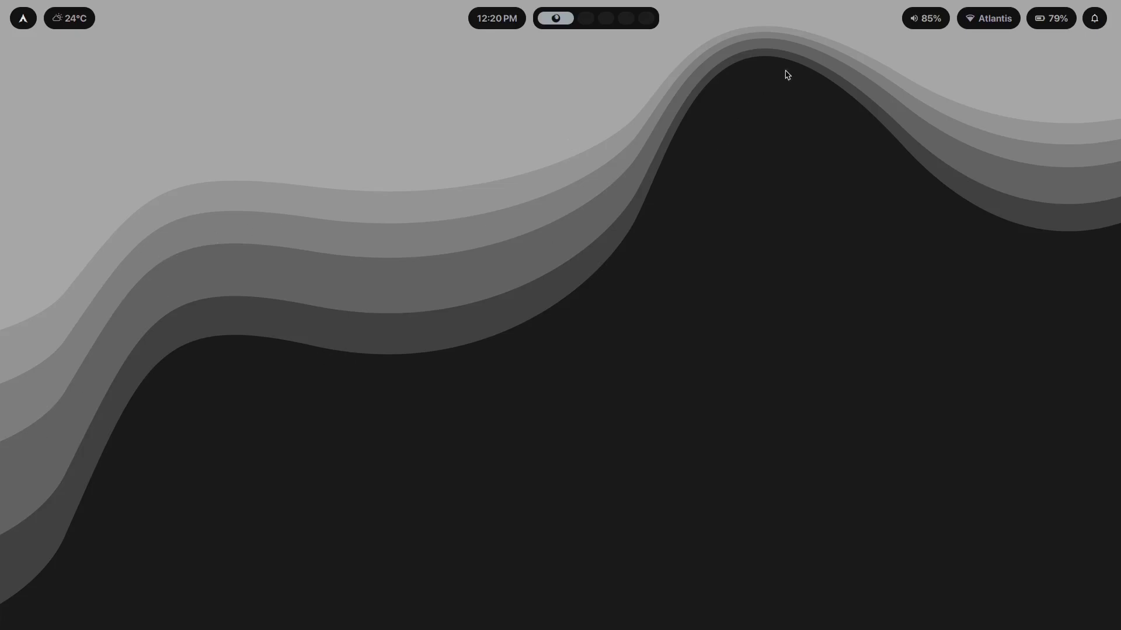
pyautogui.press('super+2')
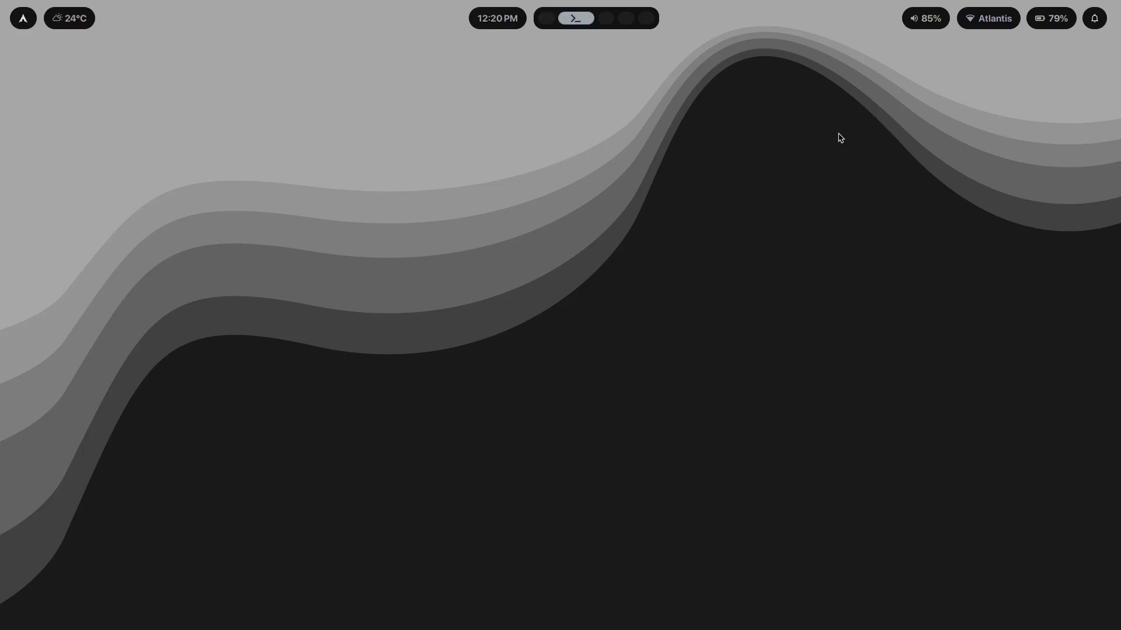
pyautogui.press('super+1')
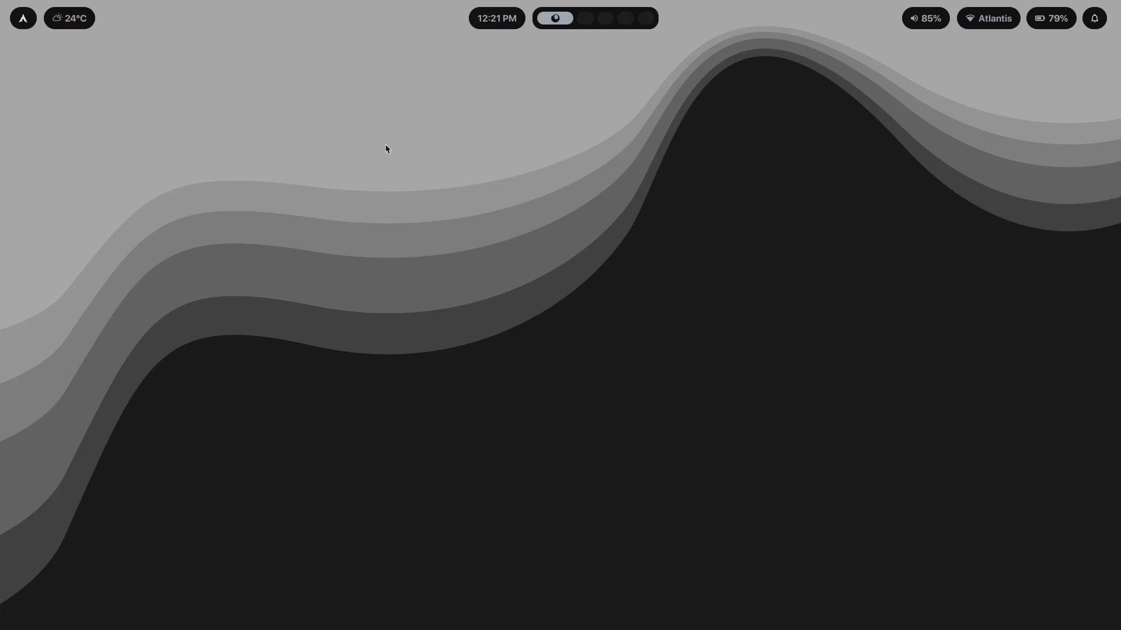
# - Bring up and dismiss the app launcher, and do the same with the power menu
pyautogui.press('super+d')
pyautogui.press('Escape')
pyautogui.press('super+Escape')
pyautogui.press('Escape')
# - Look through the noir theme's wallpapers and set geometry.jpg as the desktop wallpaper
pyautogui.press('super+w')
pyautogui.press('Right')
pyautogui.press('Right')
pyautogui.press('Right')
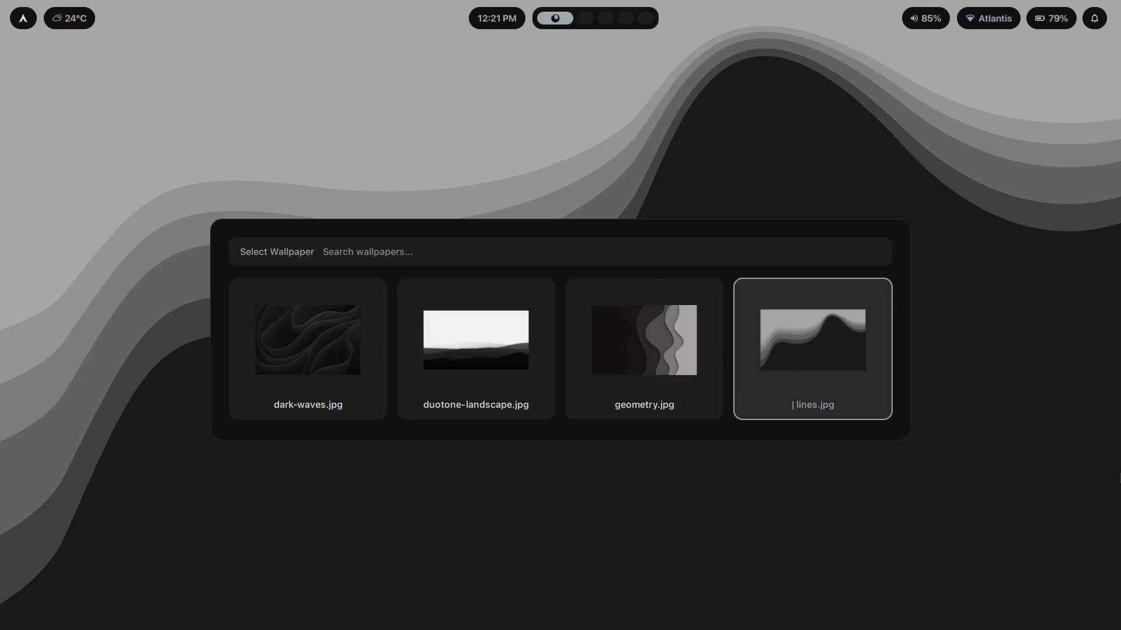
pyautogui.press('Left')
pyautogui.press('Return')
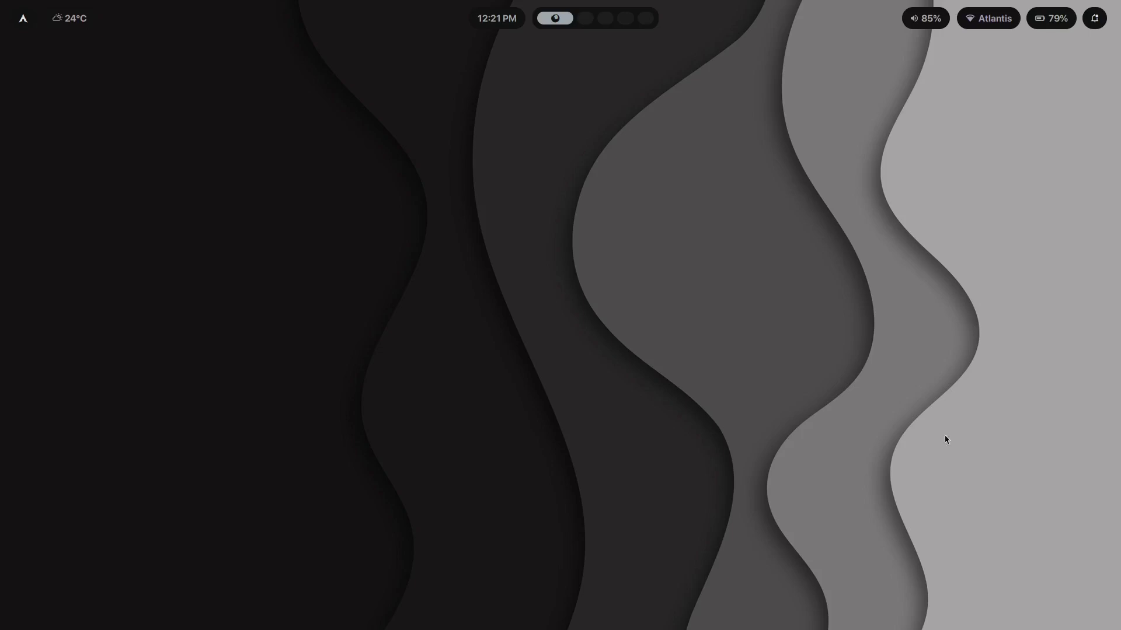
# - Change the desktop wallpaper to duotone-landscape.jpg
pyautogui.press('super+w')
pyautogui.press('Right')
pyautogui.press('Right')
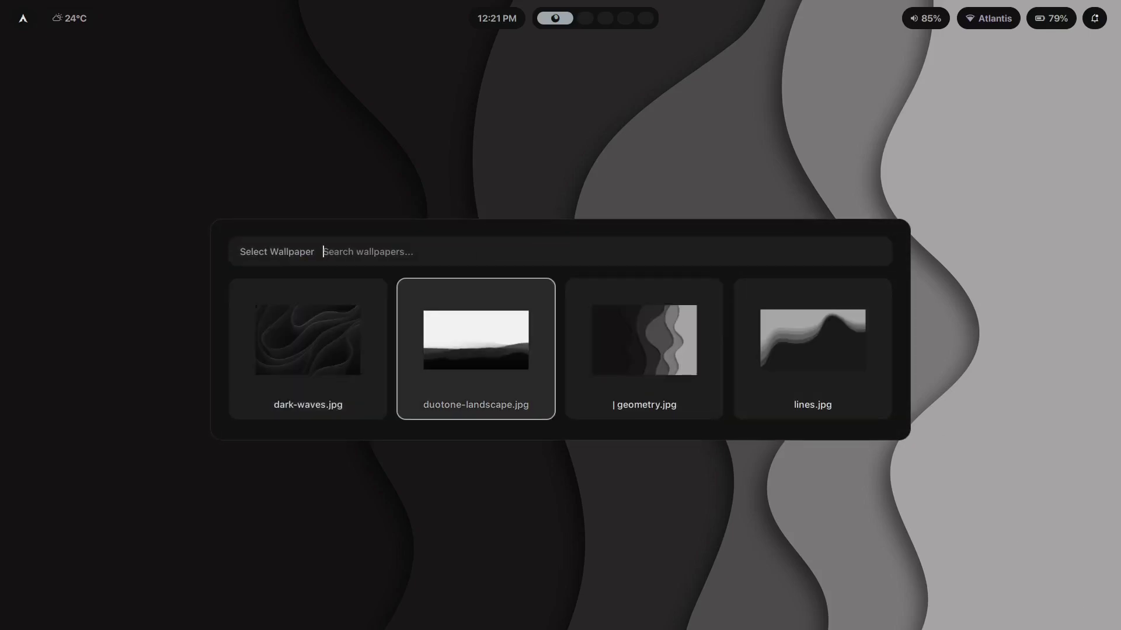
pyautogui.press('Left')
pyautogui.press('Return')
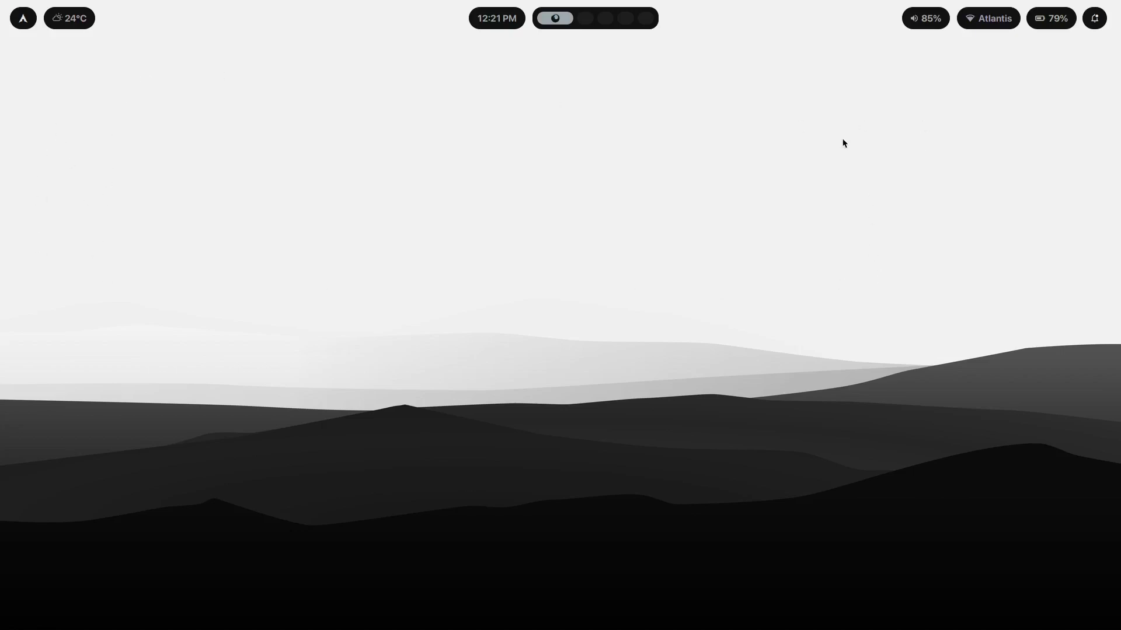
# - Sample the wallpaper's light sky and its dark foreground hills with the screen color picker
pyautogui.press('super+shift+c')
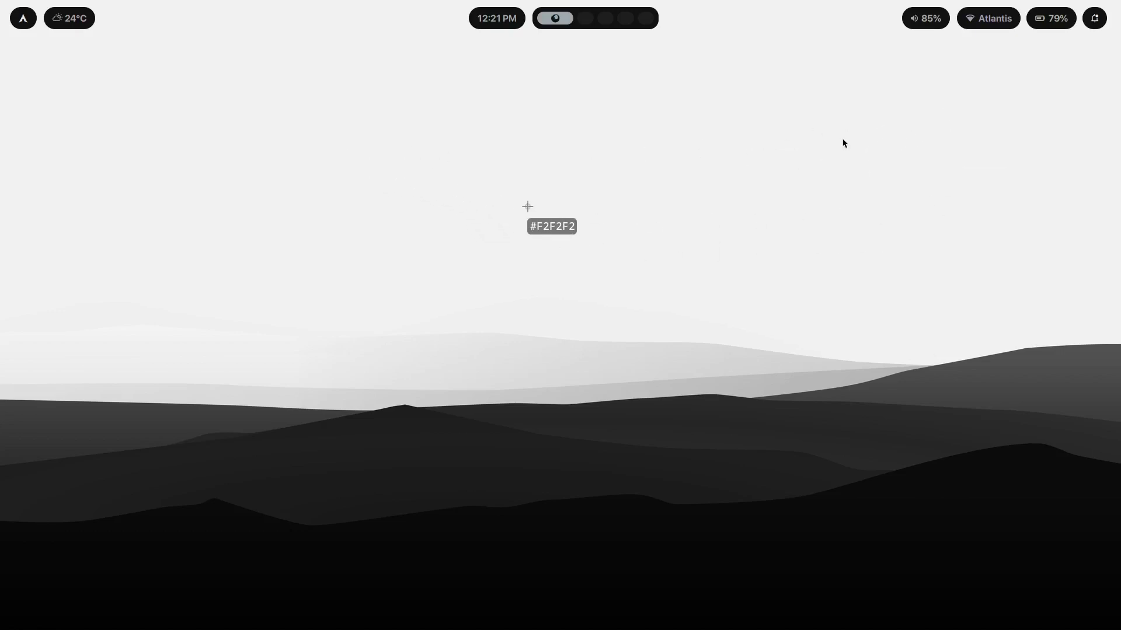
pyautogui.click(528, 207)
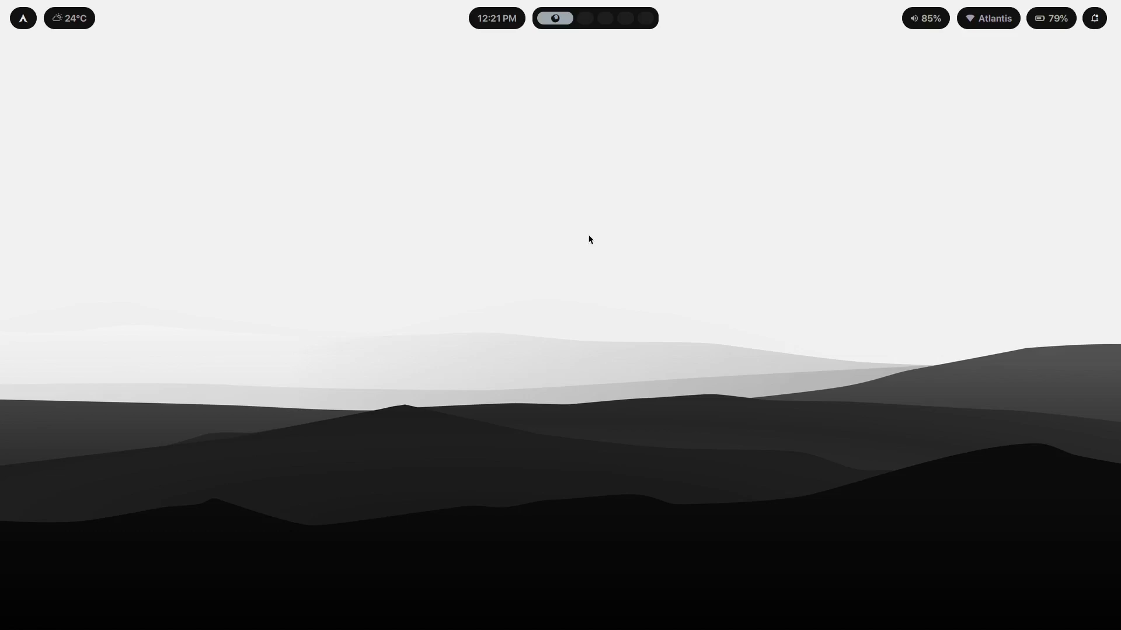
pyautogui.press('super+shift+c')
pyautogui.click(781, 520)
# - Change the desktop wallpaper to dark-waves.jpg
pyautogui.press('super+w')
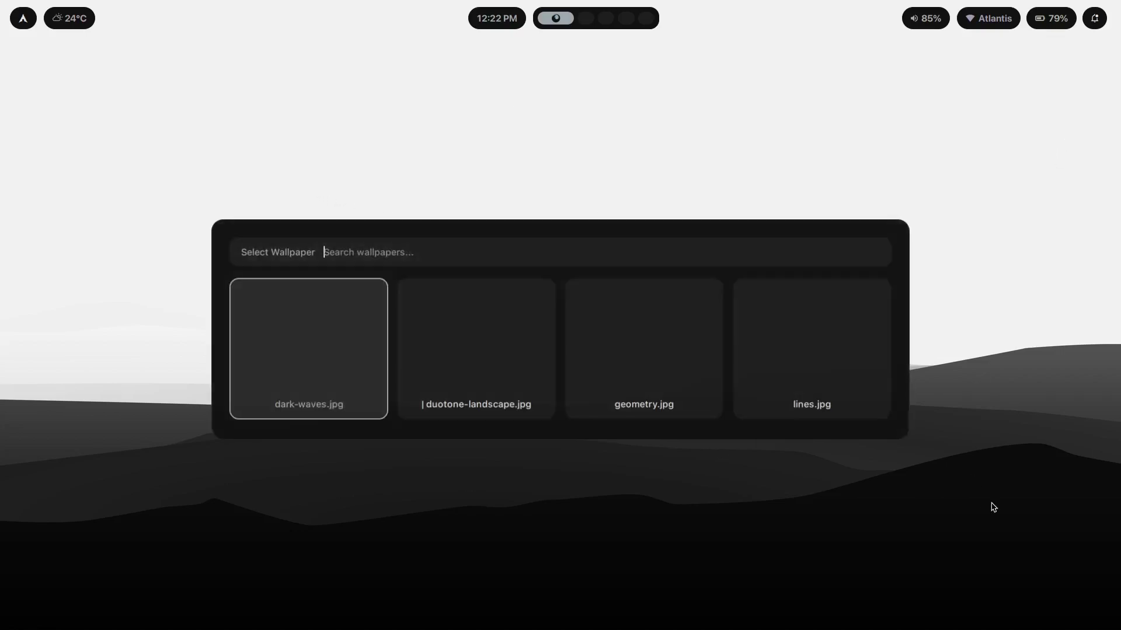
pyautogui.press('Right')
pyautogui.press('Left')
pyautogui.press('Return')
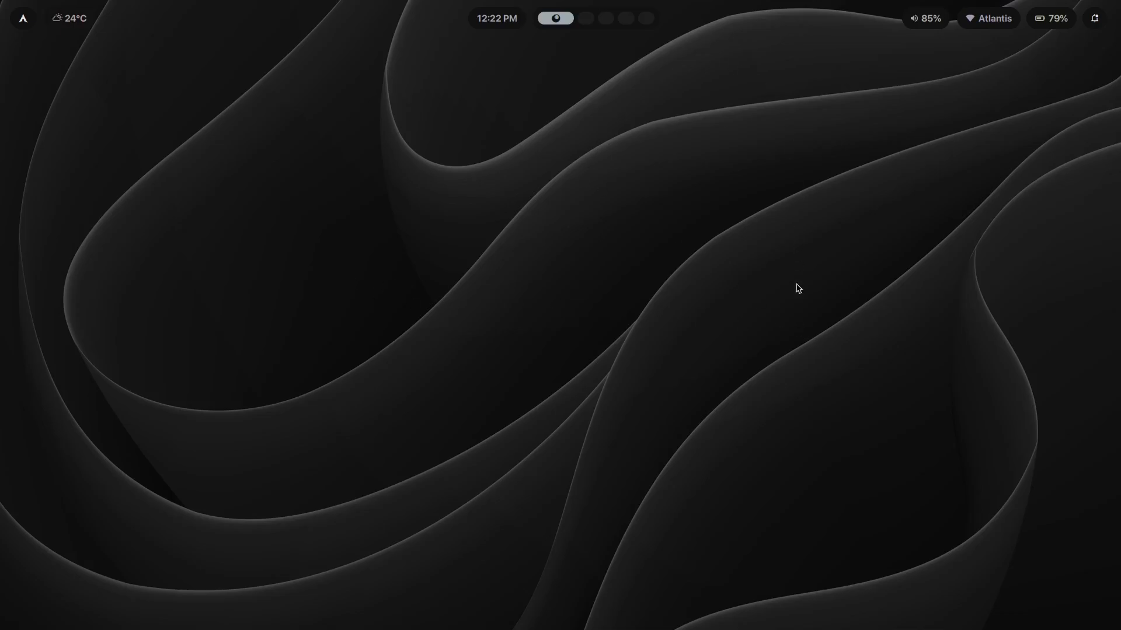
# - Browse past the first four wallpapers and set night-sky.jpg as the desktop wallpaper
pyautogui.press('super+w')
pyautogui.press('Right')
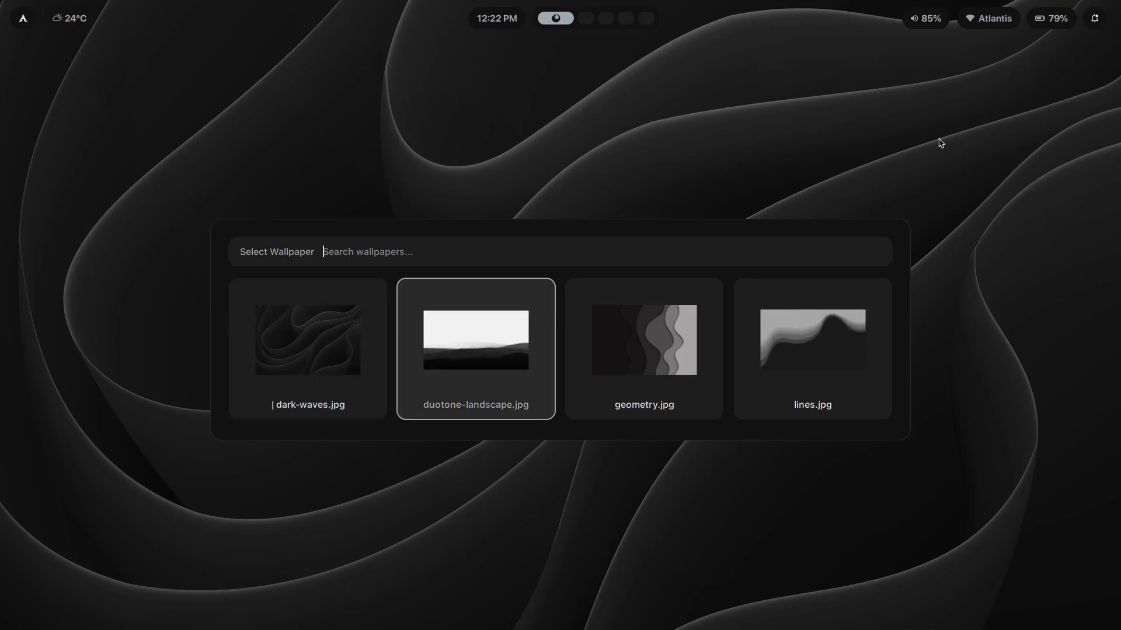
pyautogui.press('Right')
pyautogui.press('Right')
pyautogui.press('Right')
pyautogui.press('Right')
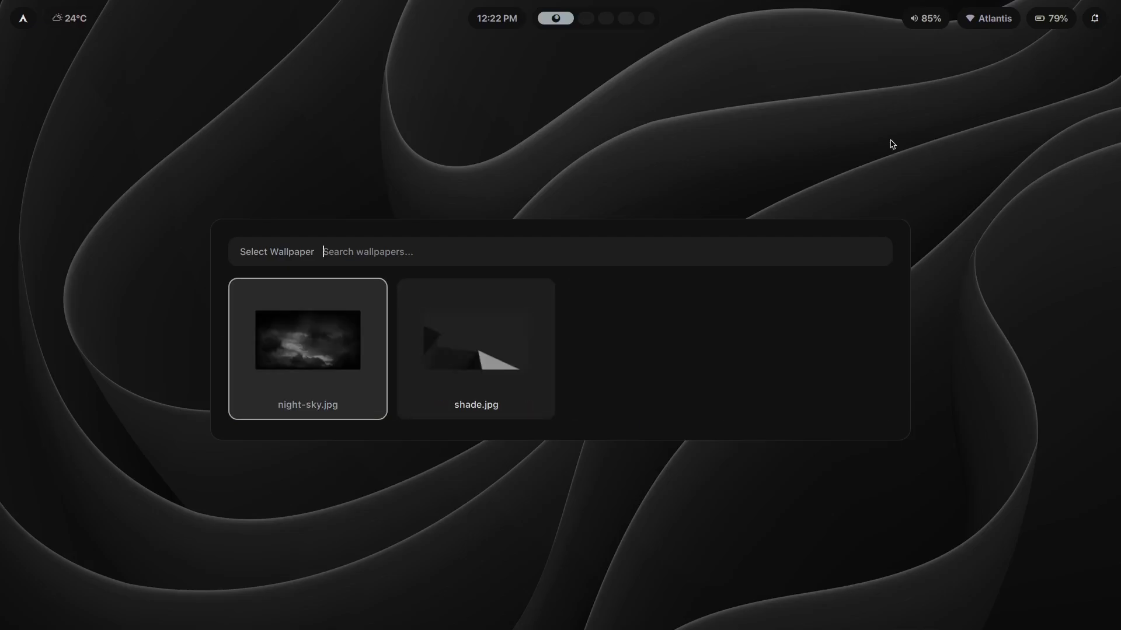
pyautogui.press('Left')
pyautogui.press('Return')
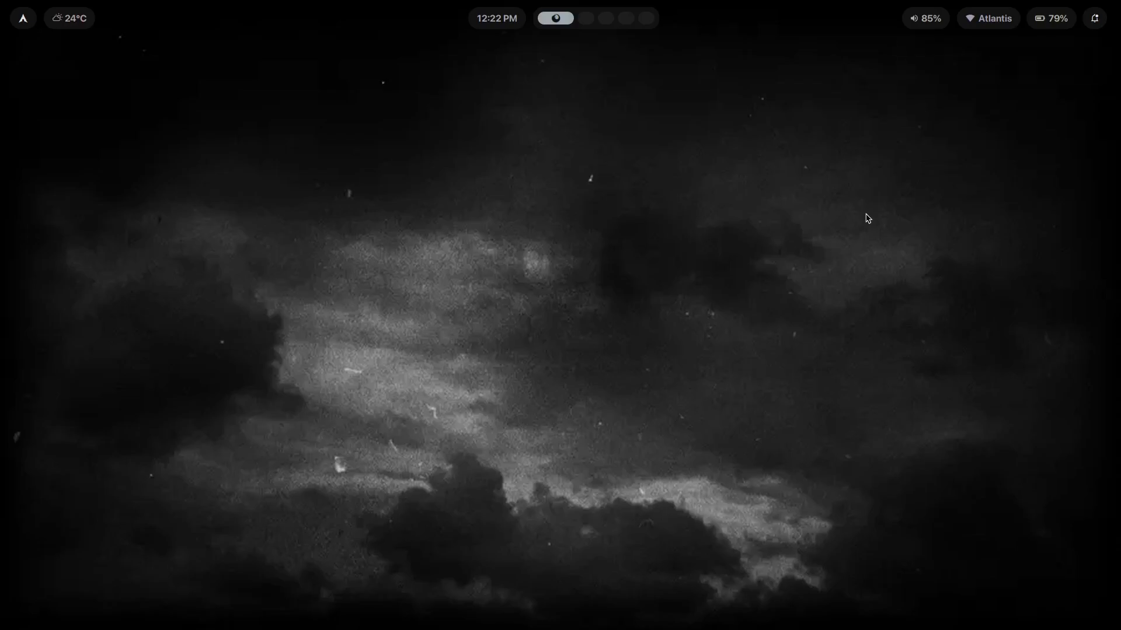
# - Browse to the end of the wallpaper collection and set shade.jpg as the desktop wallpaper
pyautogui.press('super+w')
pyautogui.press('Right')
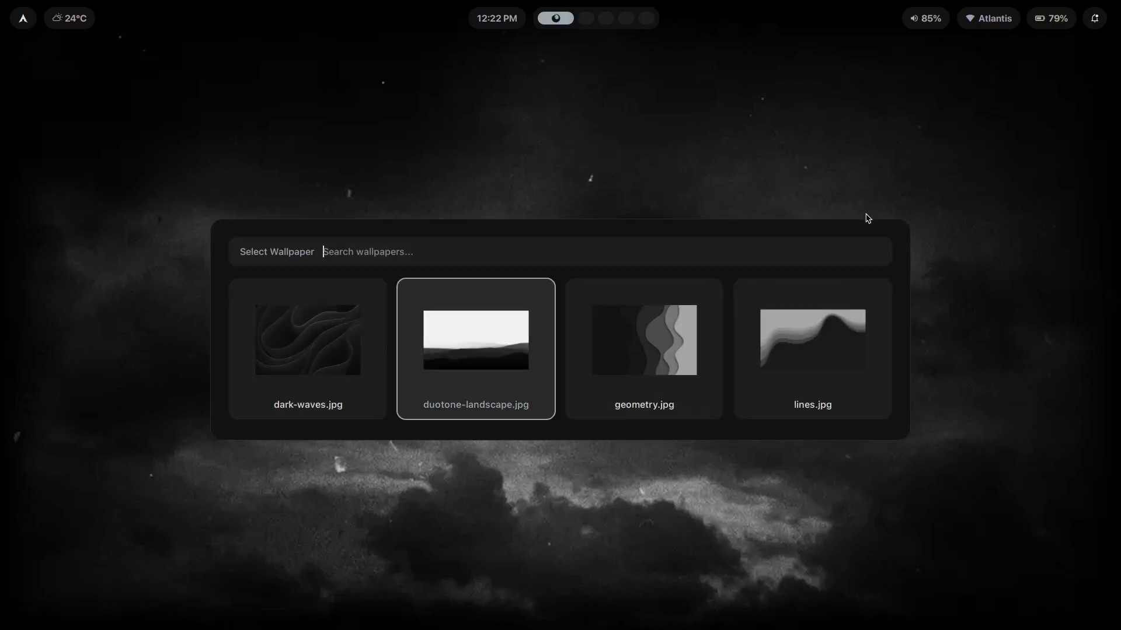
pyautogui.press('Right')
pyautogui.press('Right')
pyautogui.press('Right')
pyautogui.press('Right')
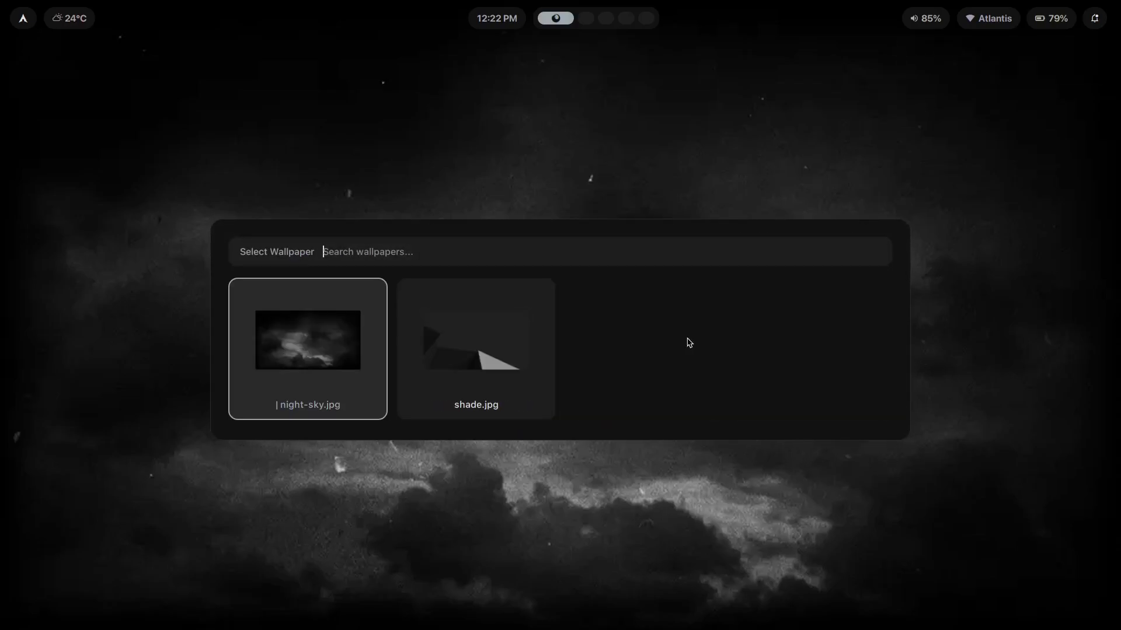
pyautogui.press('Return')
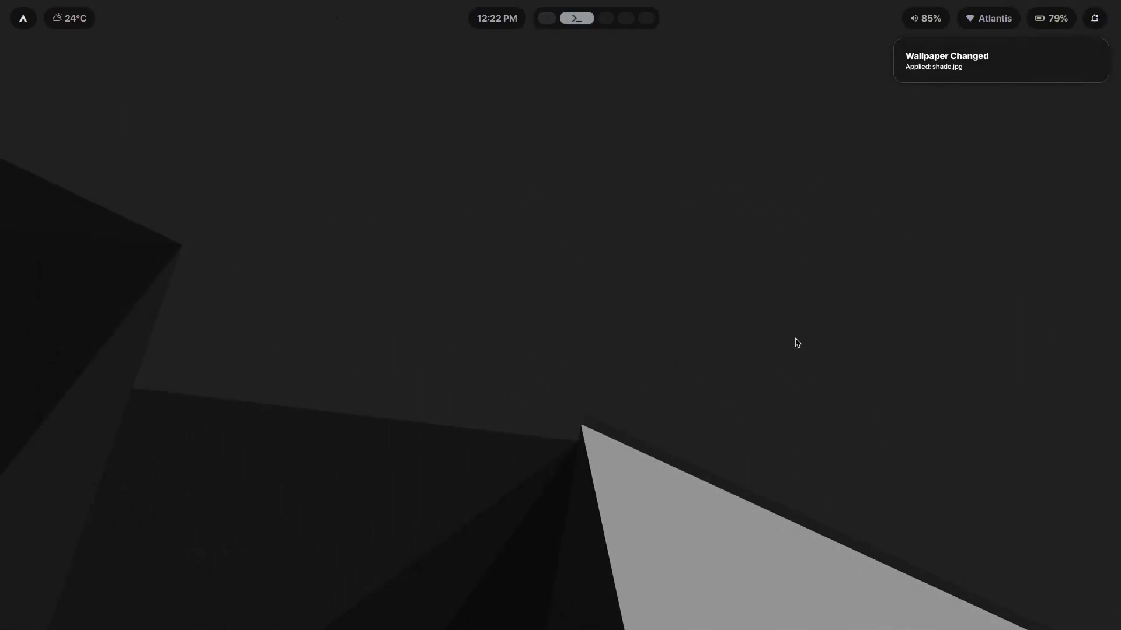
# - Browse back and forth through the wallpapers and set lines.jpg as the desktop wallpaper again
pyautogui.press('super+w')
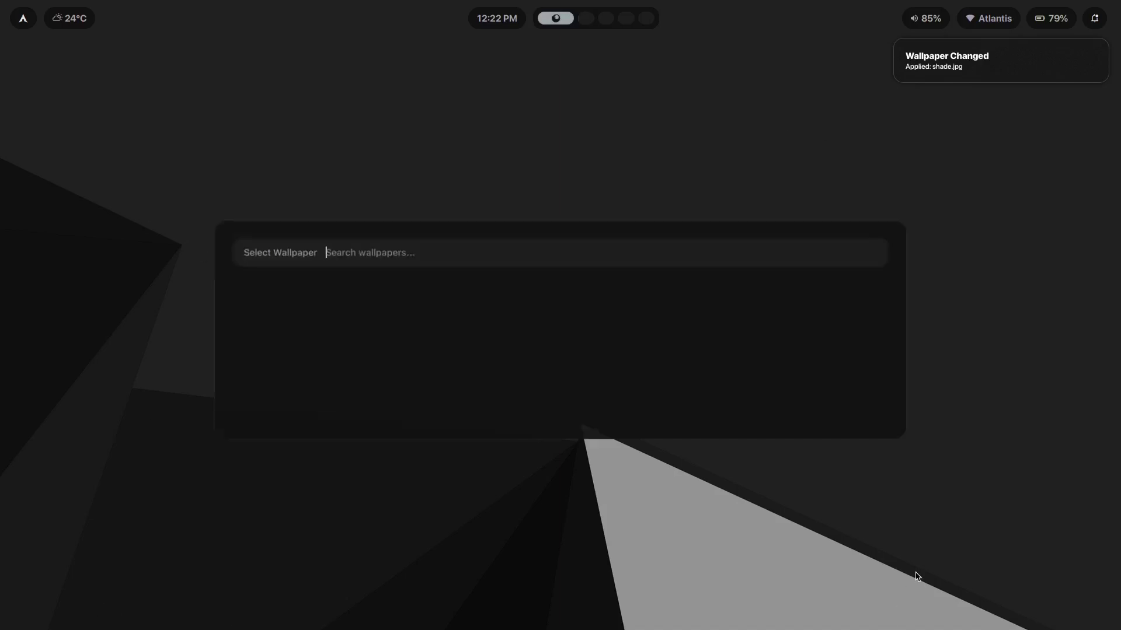
pyautogui.press('Right')
pyautogui.press('Right')
pyautogui.press('Right')
pyautogui.press('Left')
pyautogui.press('Left')
pyautogui.press('Right')
pyautogui.press('Right')
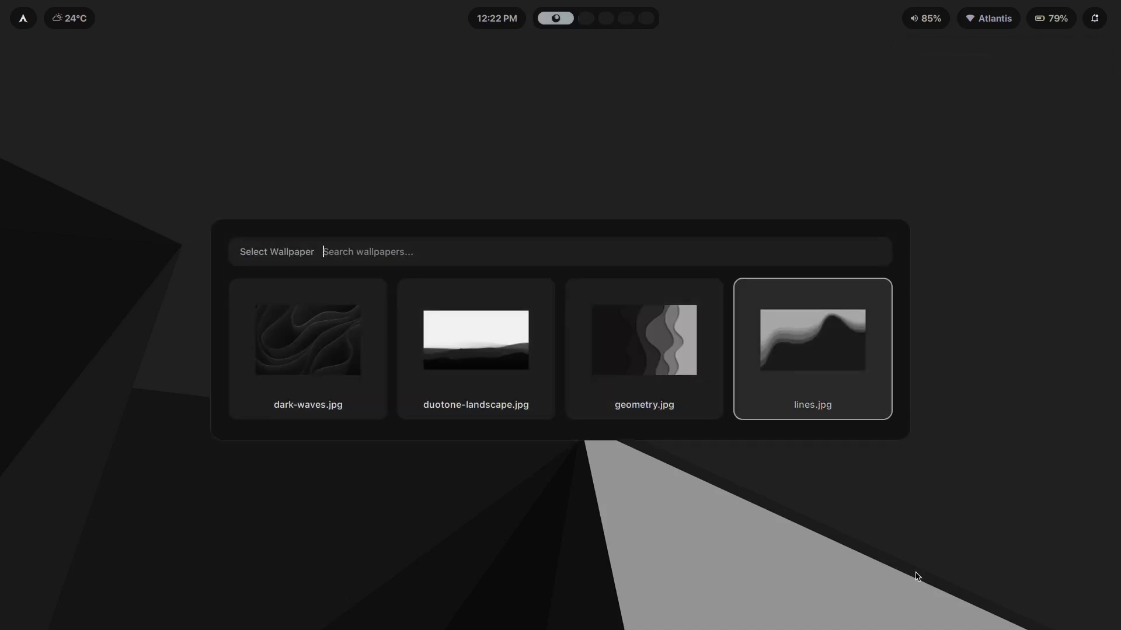
pyautogui.press('Left')
pyautogui.press('Left')
pyautogui.press('Left')
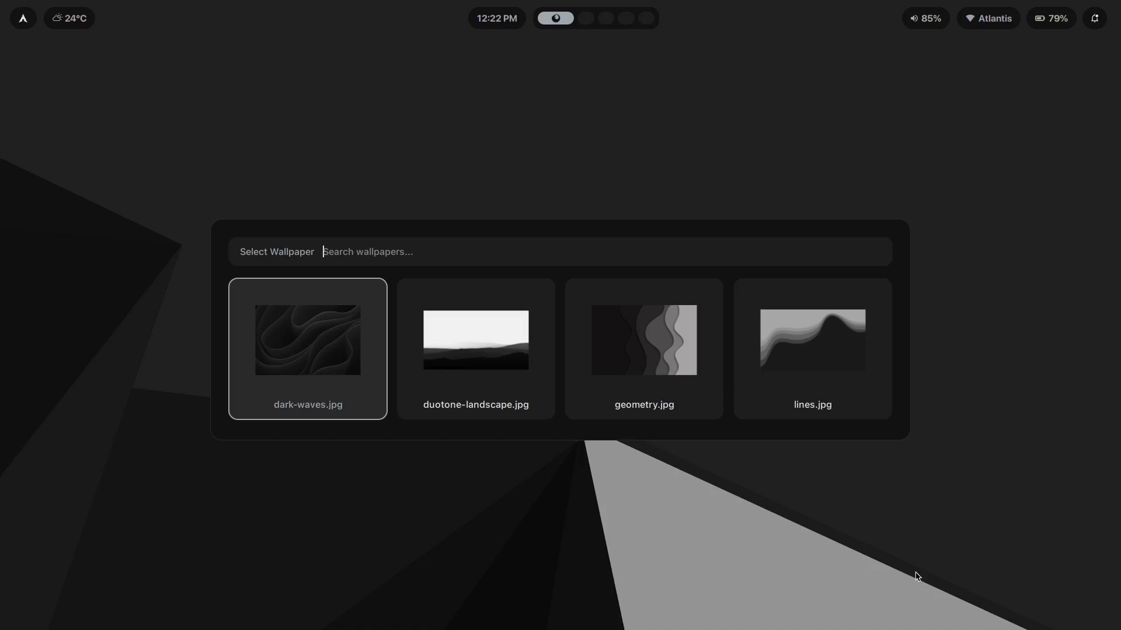
pyautogui.press('Right')
pyautogui.press('Right')
pyautogui.press('Right')
pyautogui.press('Right')
pyautogui.press('Left')
pyautogui.press('Return')
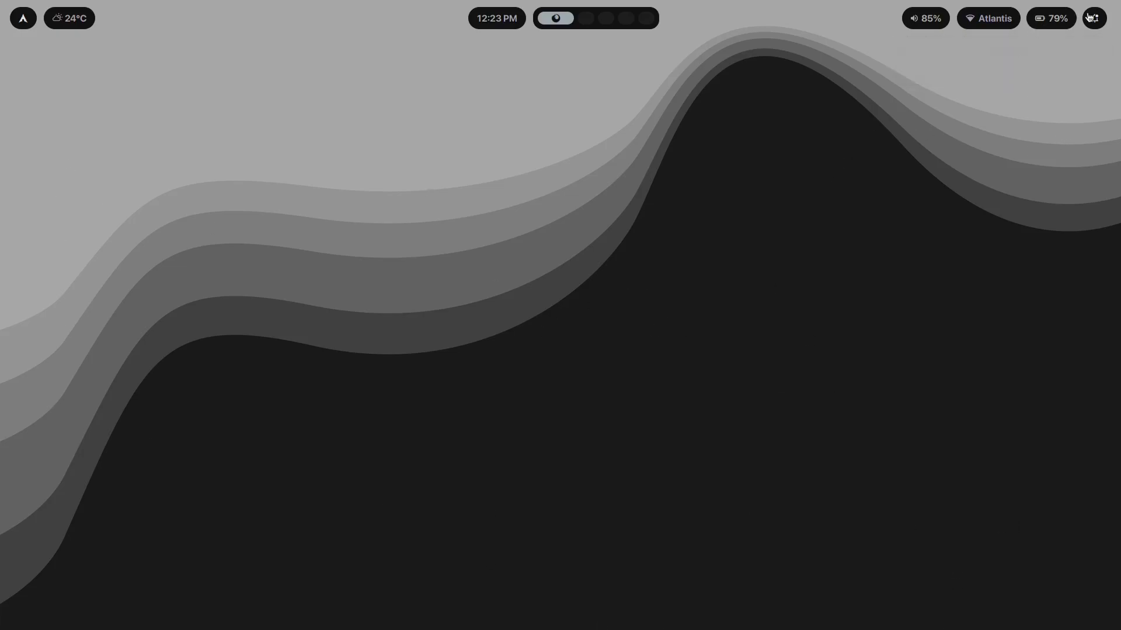
# - Show and hide the notification center, and bring up and dismiss the app launcher
pyautogui.press('super+n')
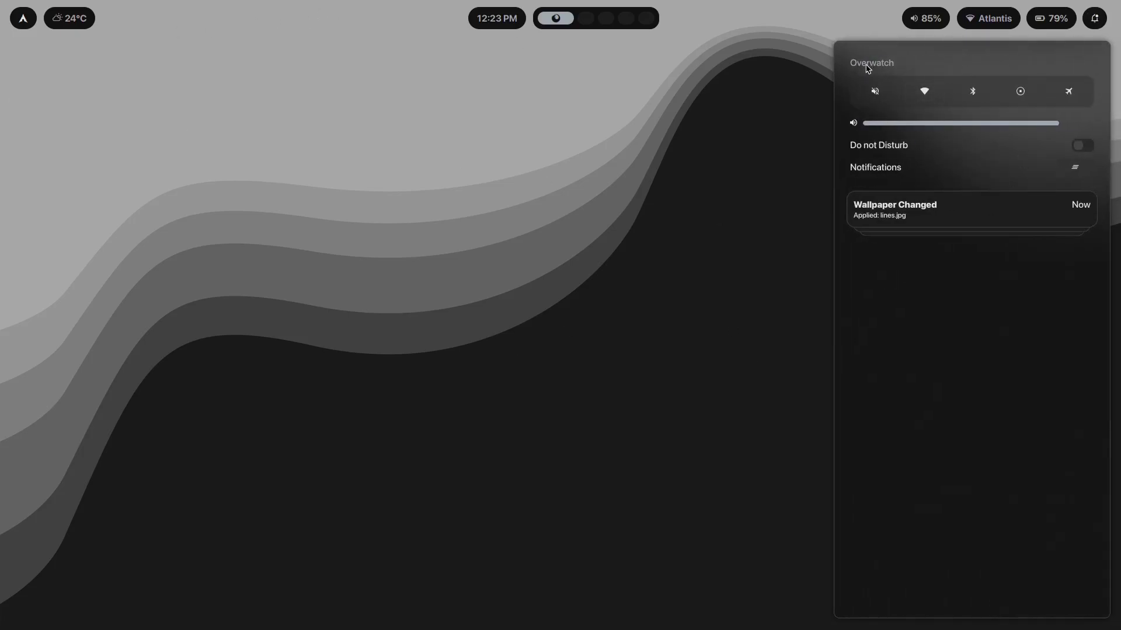
pyautogui.press('super+n')
pyautogui.press('super+space')
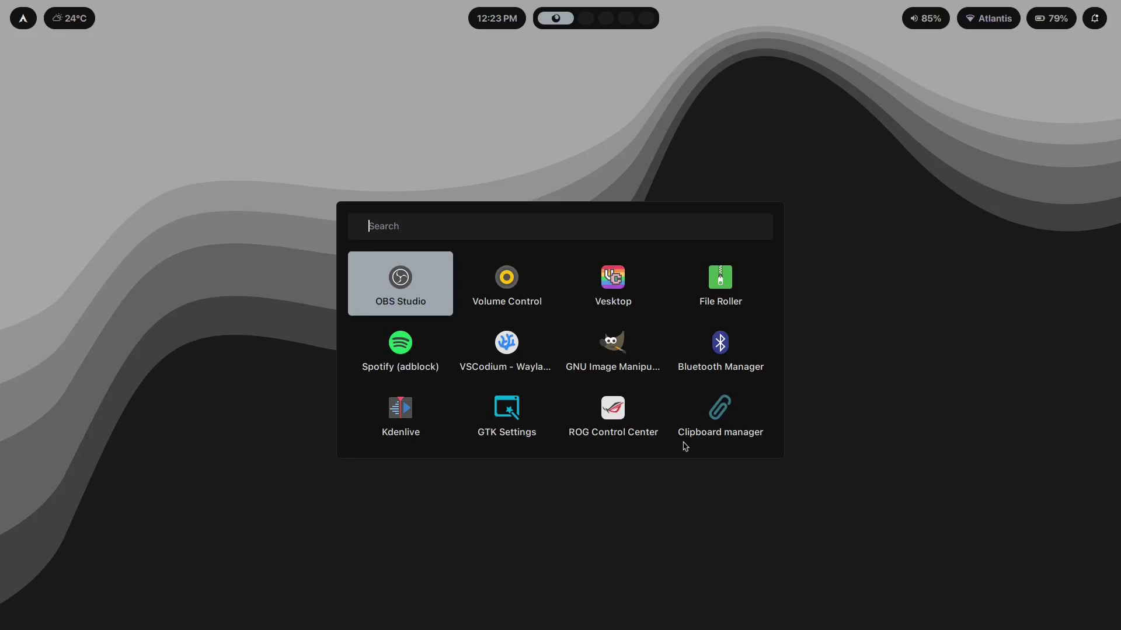
pyautogui.press('Escape')
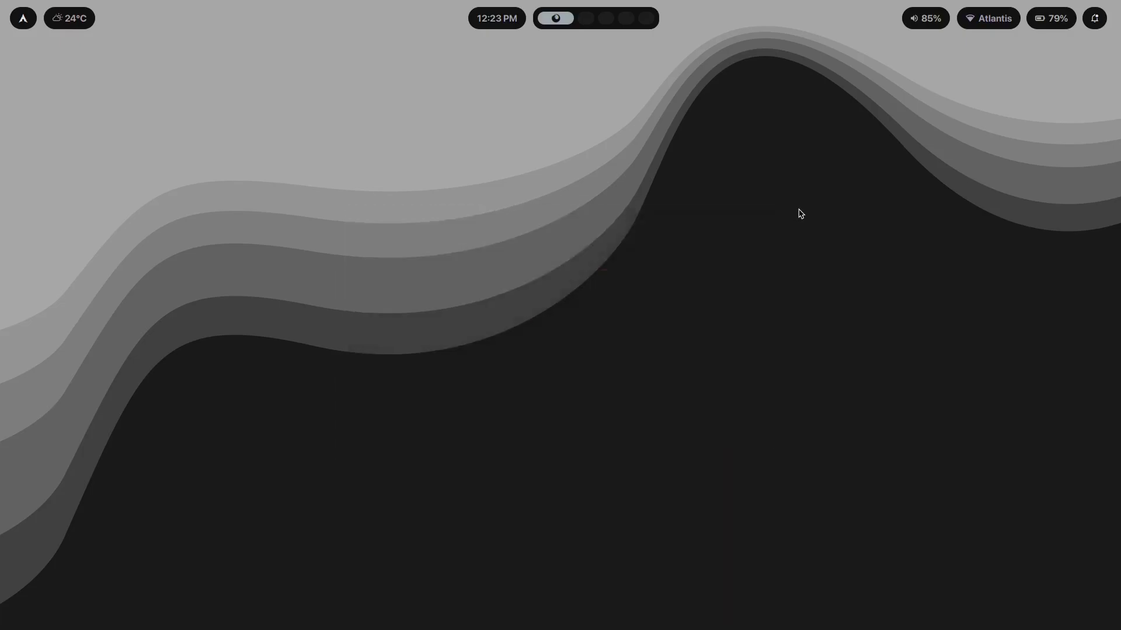
# - Lock the screen, clear the trial password entry, and unlock the session with the account password
pyautogui.press('super+l')
pyautogui.write('••••')
pyautogui.press('Escape')
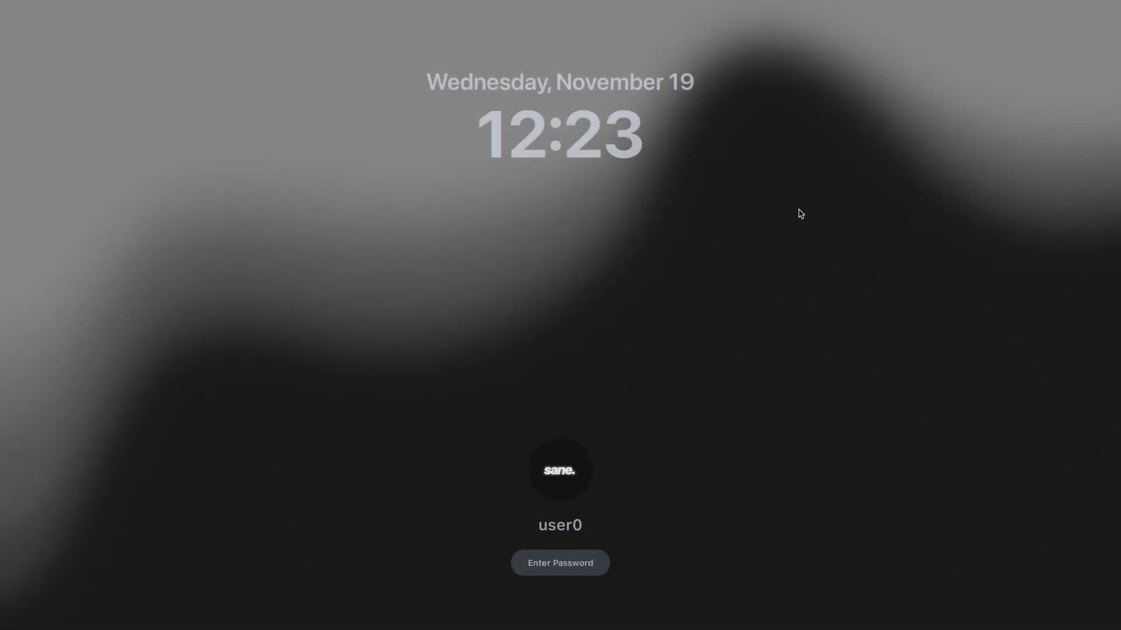
pyautogui.write('*********')
pyautogui.press('Return')
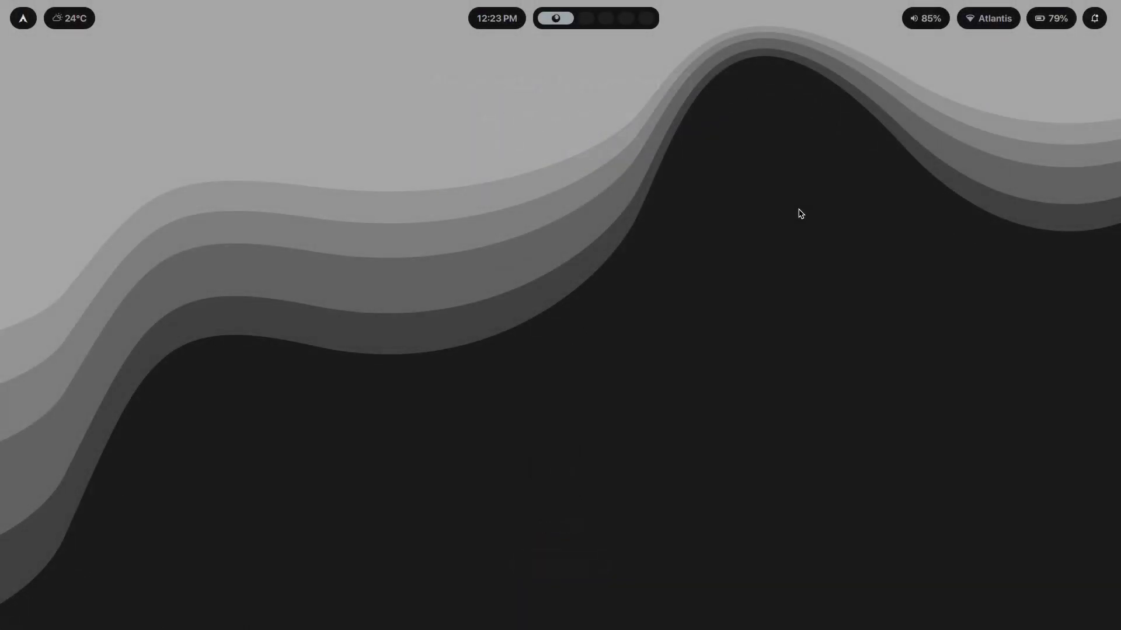
# - Display the power menu with its Shutdown, Reboot, Logout, Sleep and Lock options and dismiss it
pyautogui.press('super+Escape')
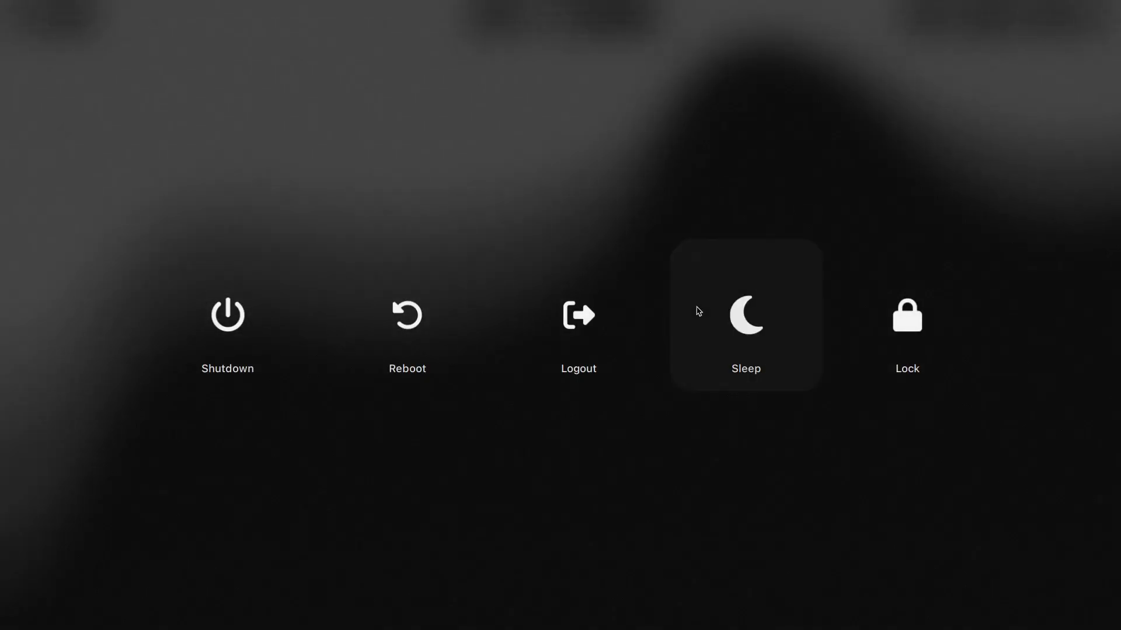
pyautogui.press('Escape')
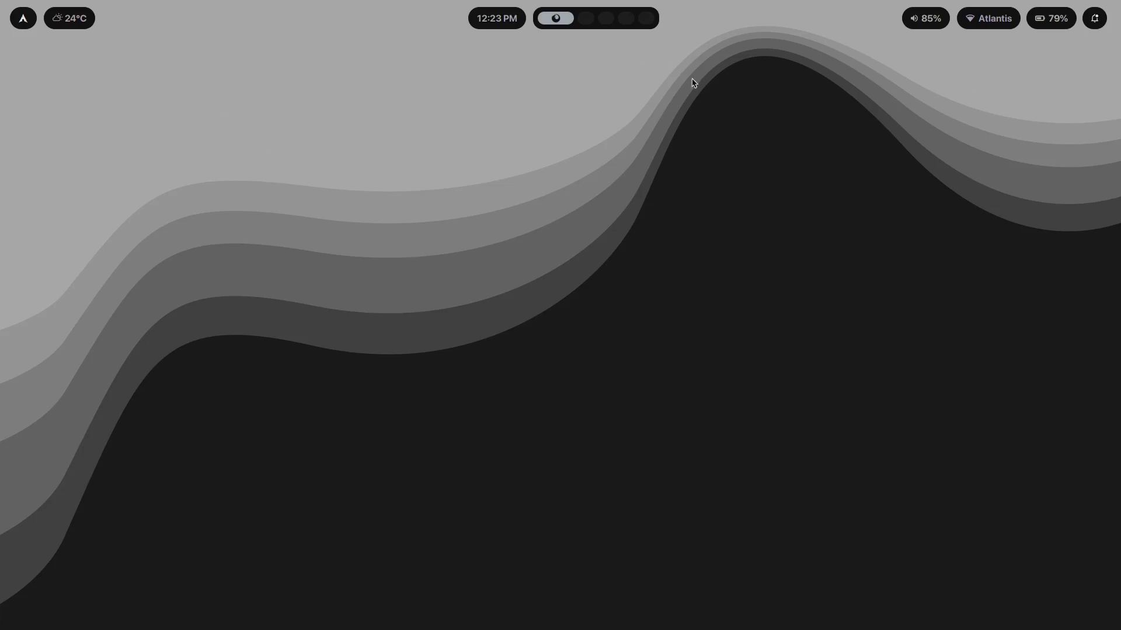
# - Open a terminal on workspace 2 and enter nvim .config/waybar/colors/custom/monochrome.css without running it, listing the custom color files along the way
pyautogui.press('super+2')
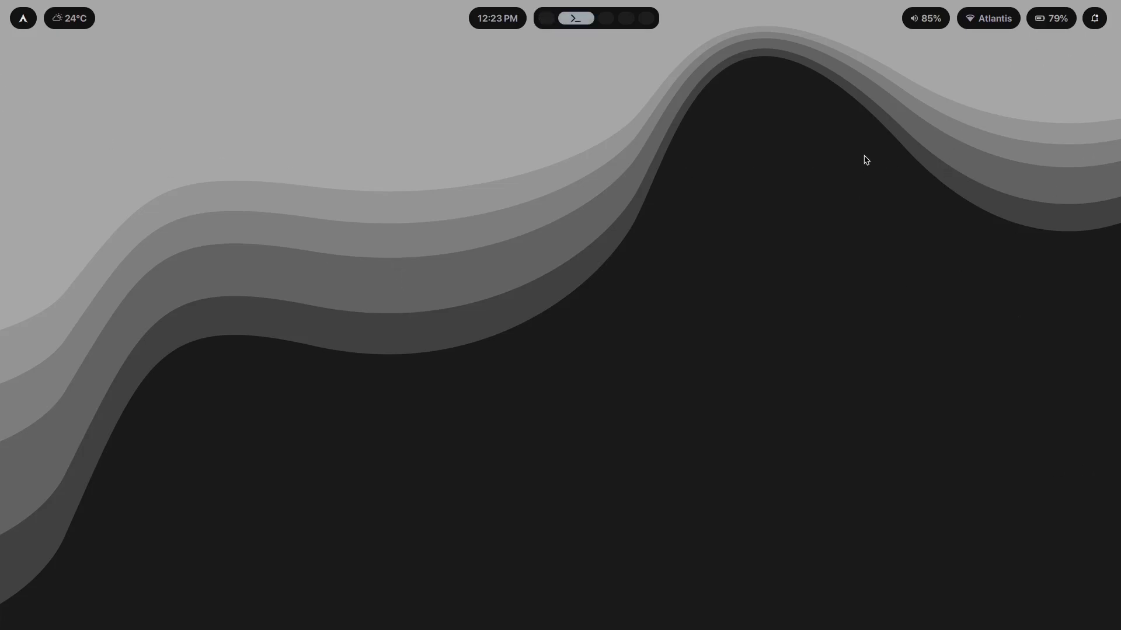
pyautogui.press('super+Return')
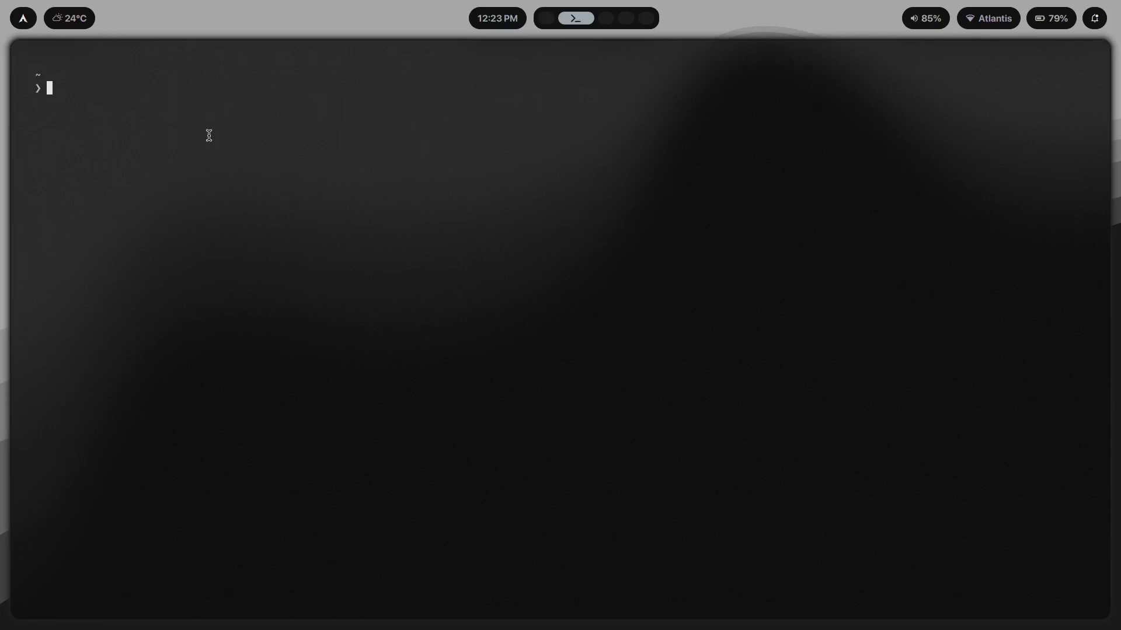
pyautogui.write('nvim .config/')
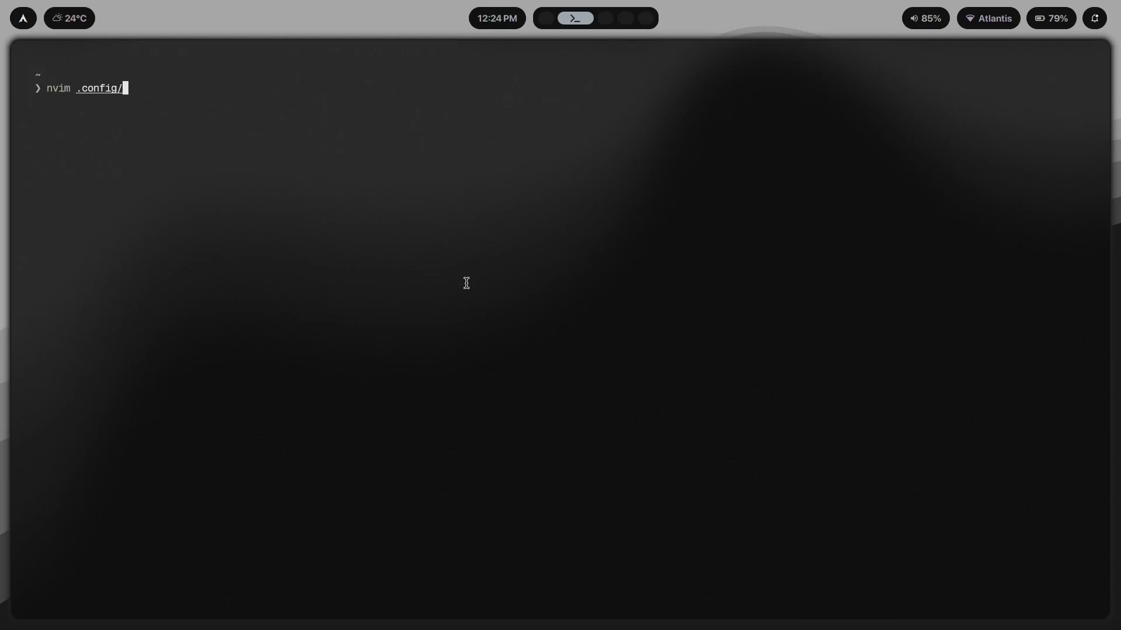
pyautogui.write('waybar/colors/custom/')
pyautogui.press('Tab')
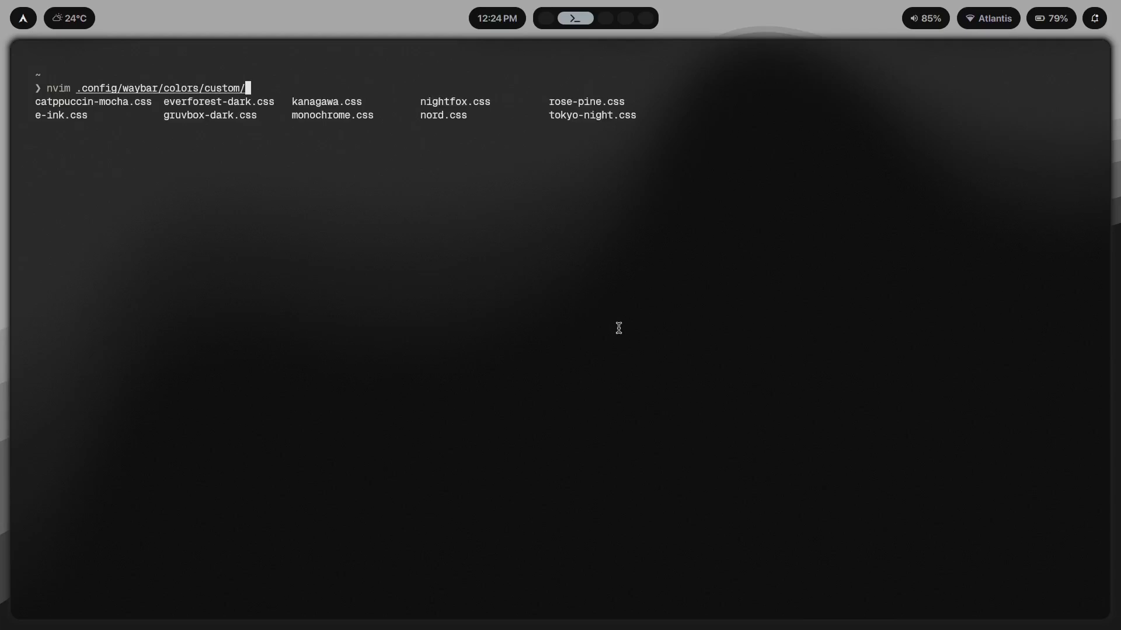
pyautogui.write('mono')
pyautogui.press('Tab')
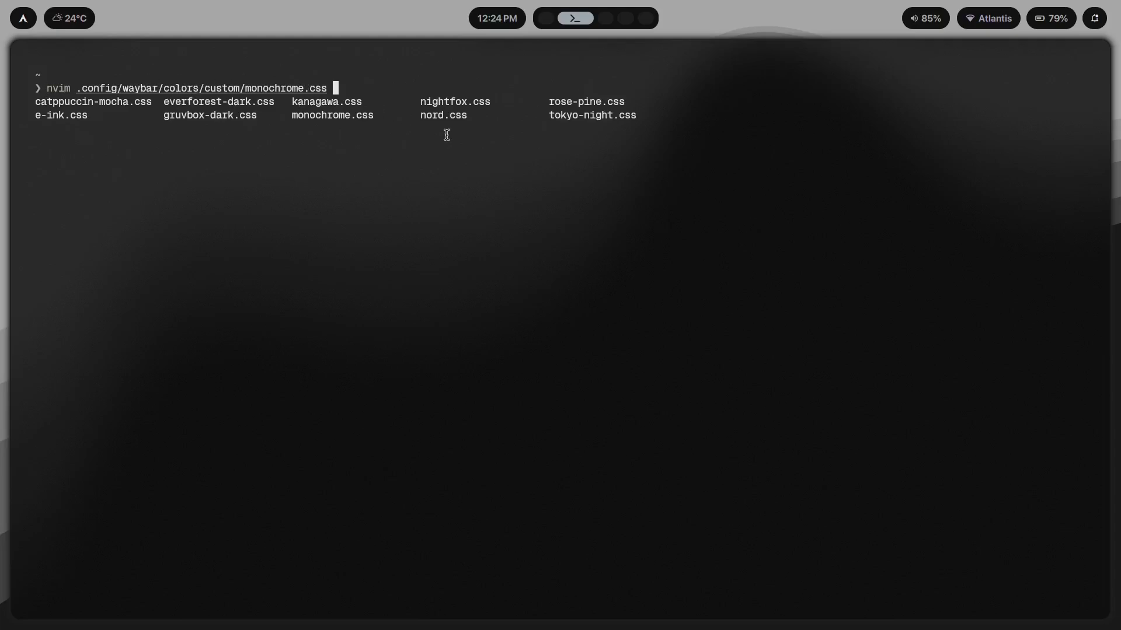
# - Go to workspace 3, look through the first themes in the theme selector and apply e-ink
pyautogui.press('super+3')
pyautogui.press('super+2')
pyautogui.press('super+3')
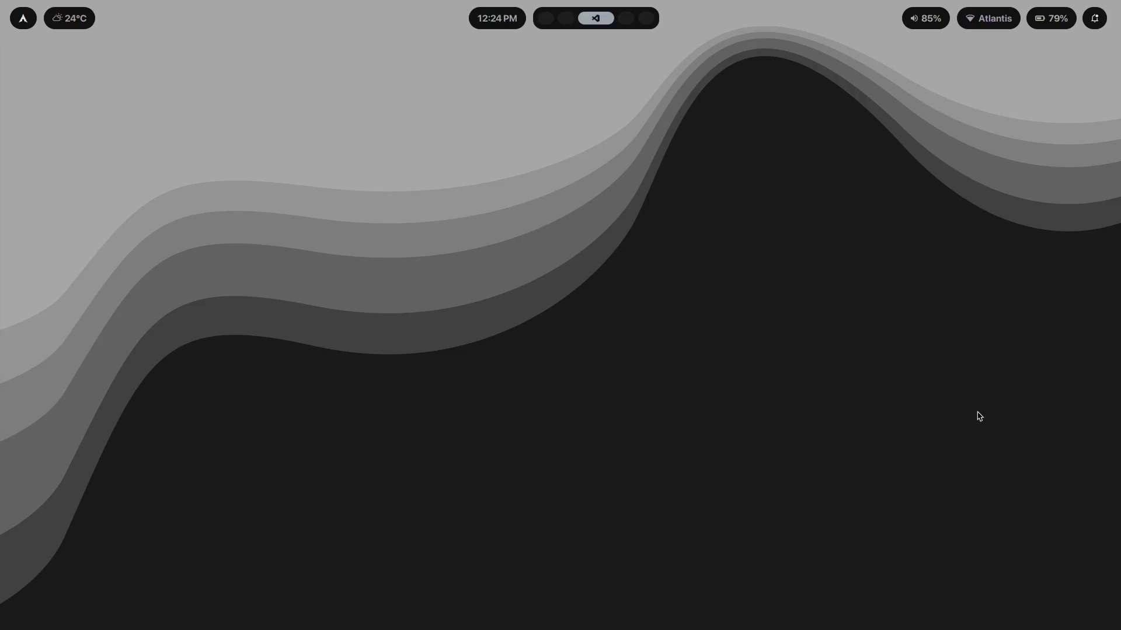
pyautogui.press('super+t')
pyautogui.press('Down')
pyautogui.press('Down')
pyautogui.press('Down')
pyautogui.press('Down')
pyautogui.press('Down')
pyautogui.press('Down')
pyautogui.press('Down')
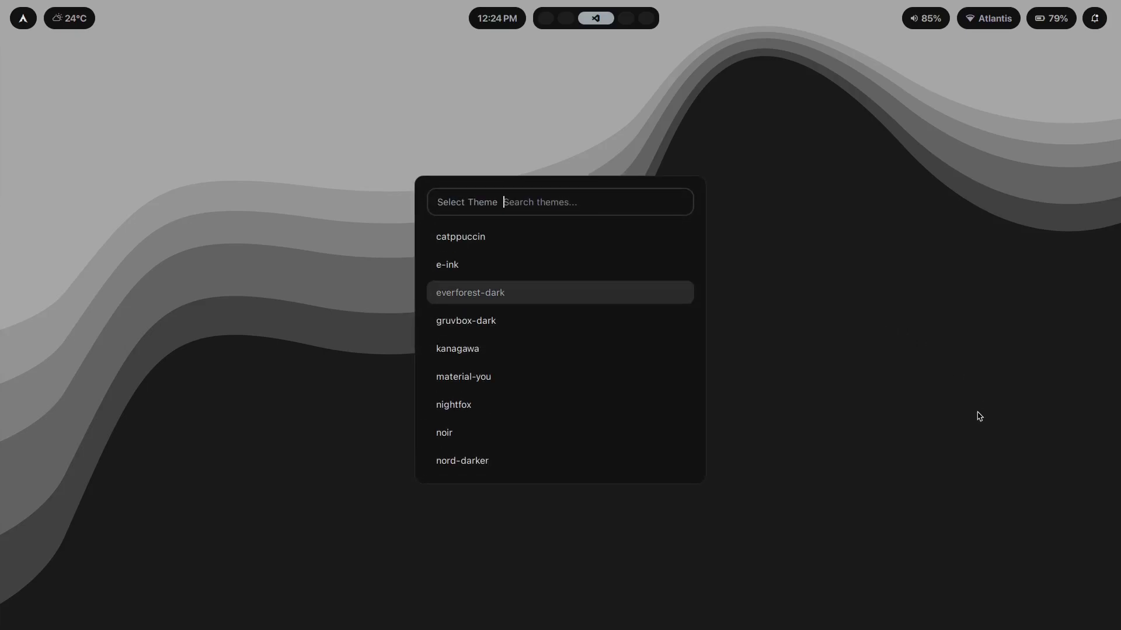
pyautogui.press('Up')
pyautogui.press('Up')
pyautogui.press('Up')
pyautogui.press('Up')
pyautogui.press('Up')
pyautogui.press('Up')
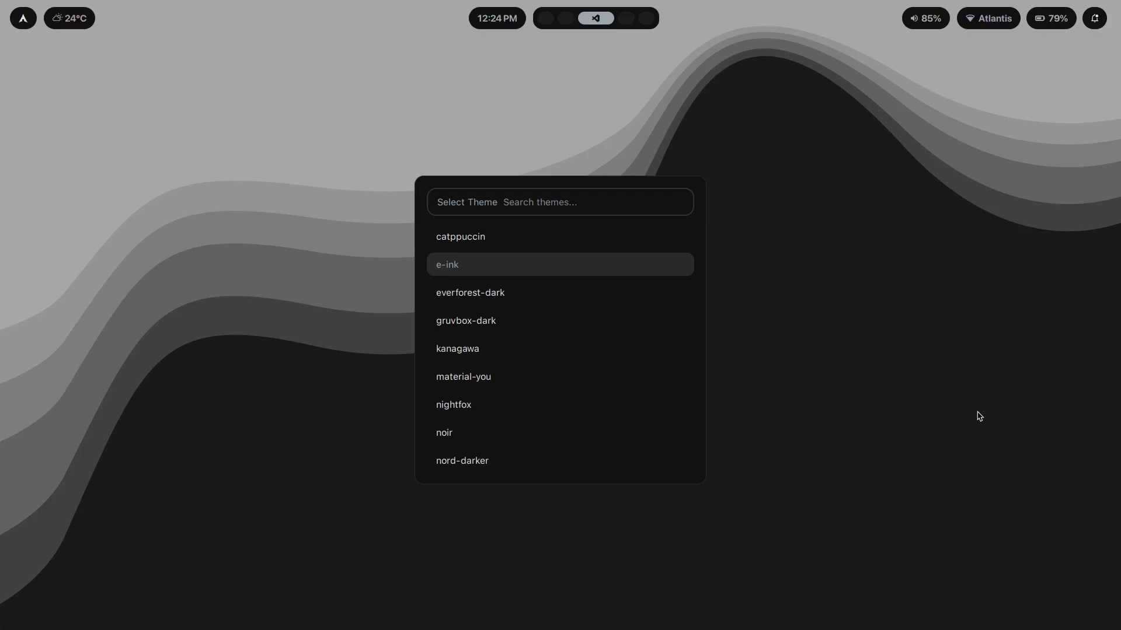
pyautogui.press('Return')
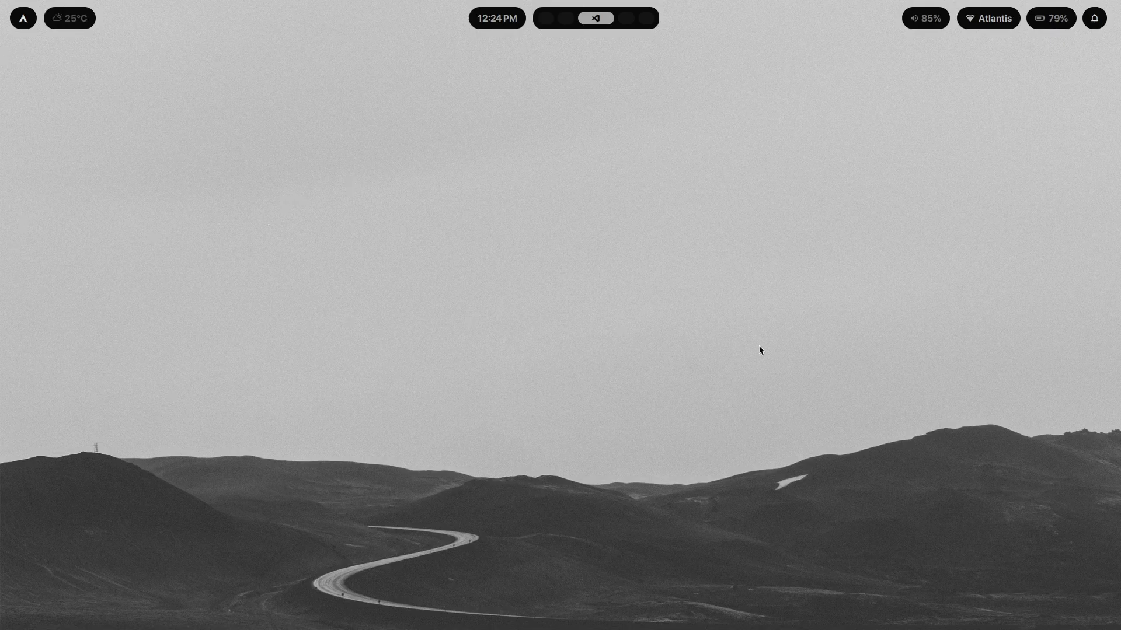
# - Find the GTK settings tool with the search term nwg and launch it on workspace 3
pyautogui.press('super+d')
pyautogui.write('nwg')
pyautogui.press('Return')
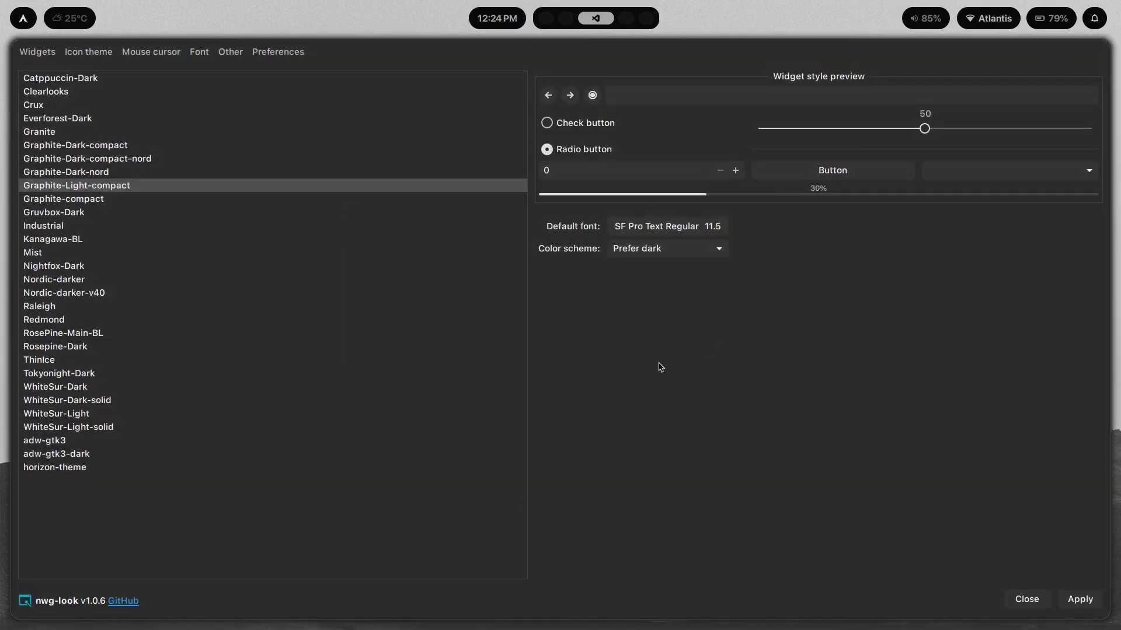
# - Set the GTK color scheme to Default, apply it and close the settings tool
pyautogui.click(667, 255)
pyautogui.click(639, 230)
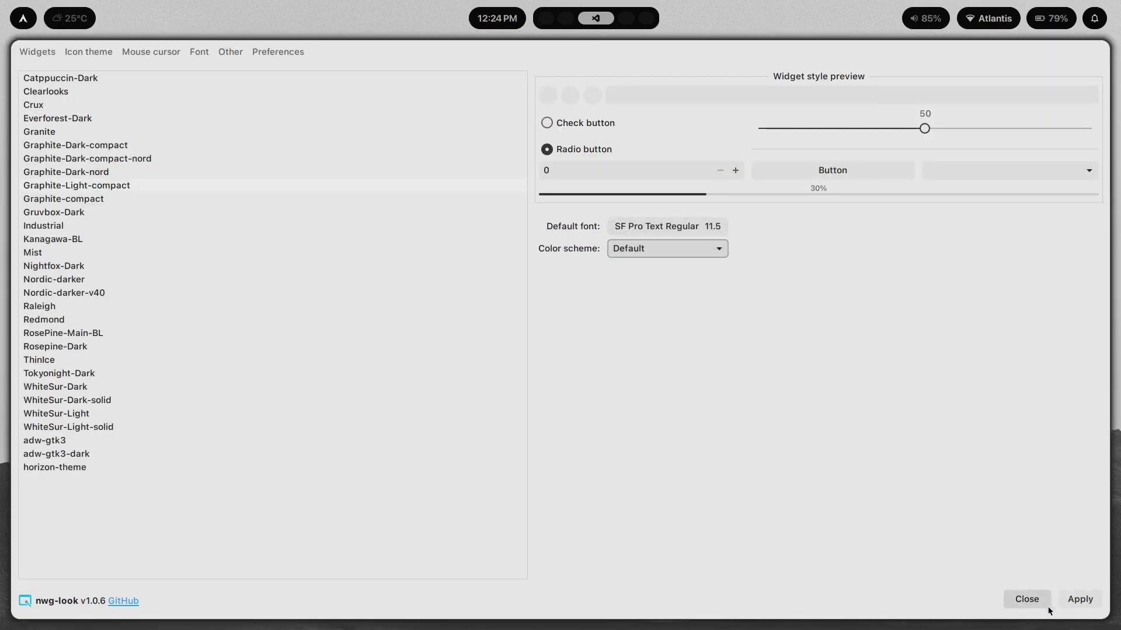
pyautogui.click(1075, 600)
pyautogui.press('super+q')
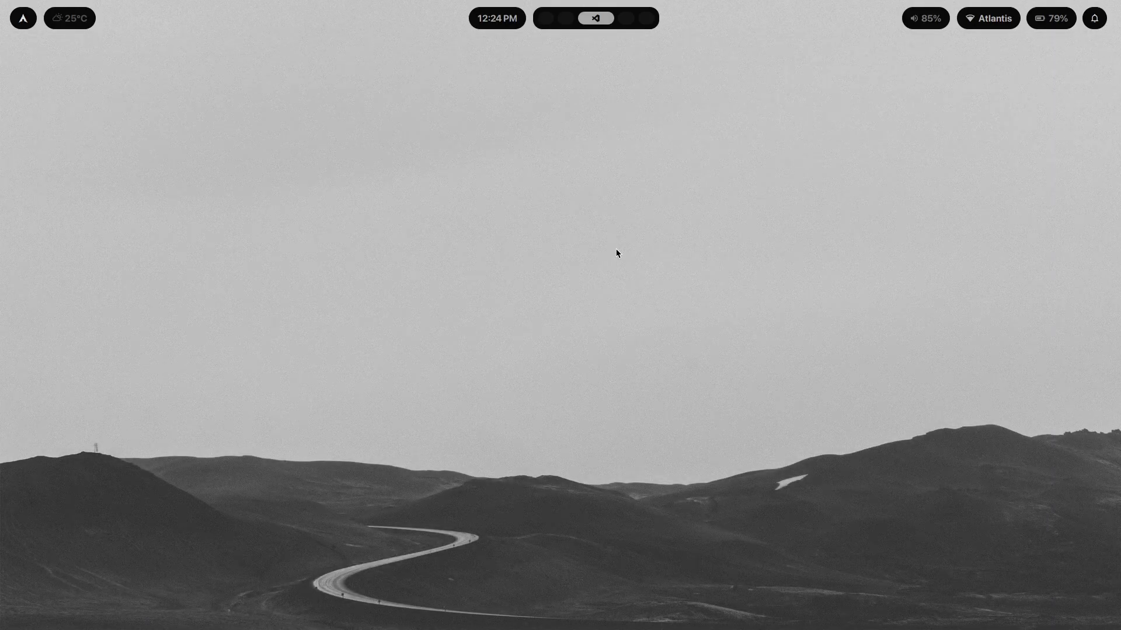
# - Open the browser and the file manager to check the light color scheme, and close both windows
pyautogui.press('super+b')
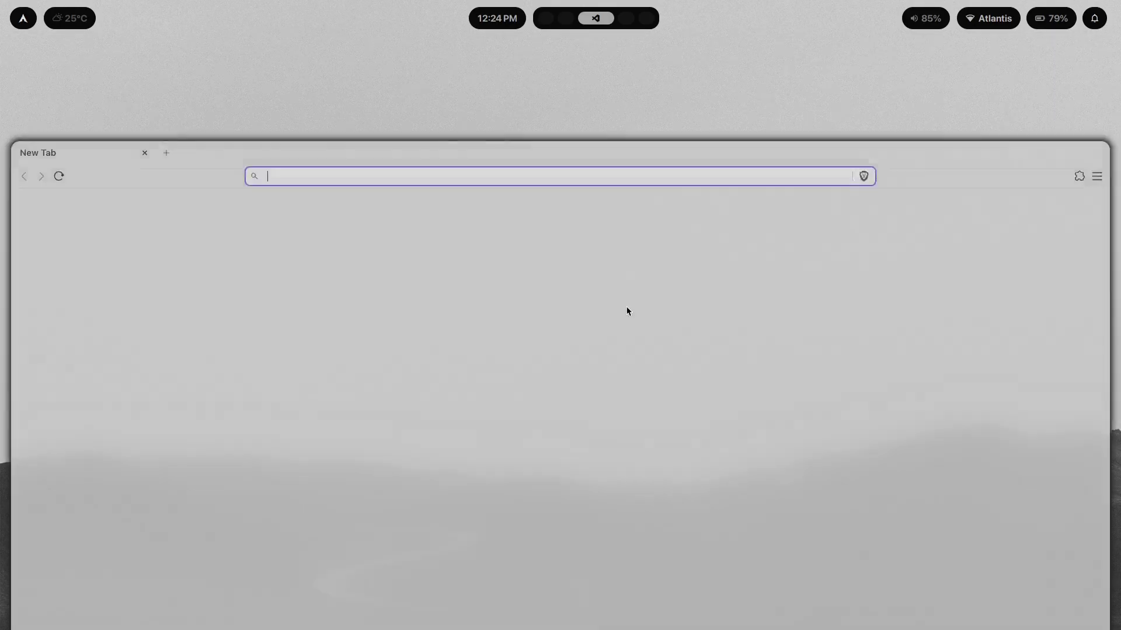
pyautogui.press('super+e')
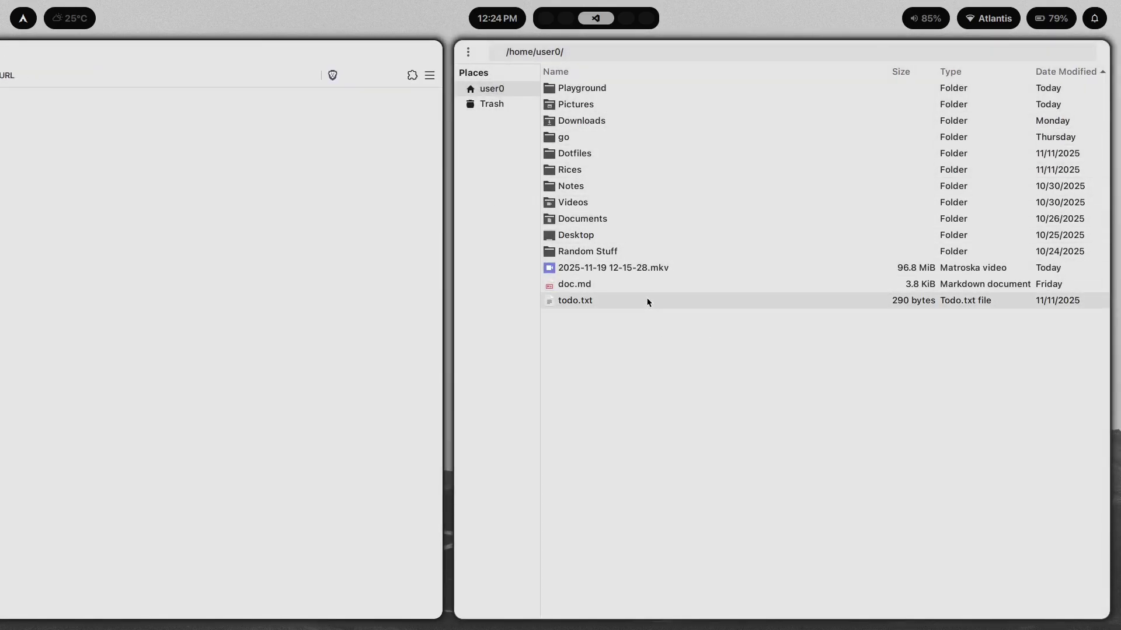
pyautogui.press('super+shift+e')
pyautogui.press('super+q')
pyautogui.press('super+2')
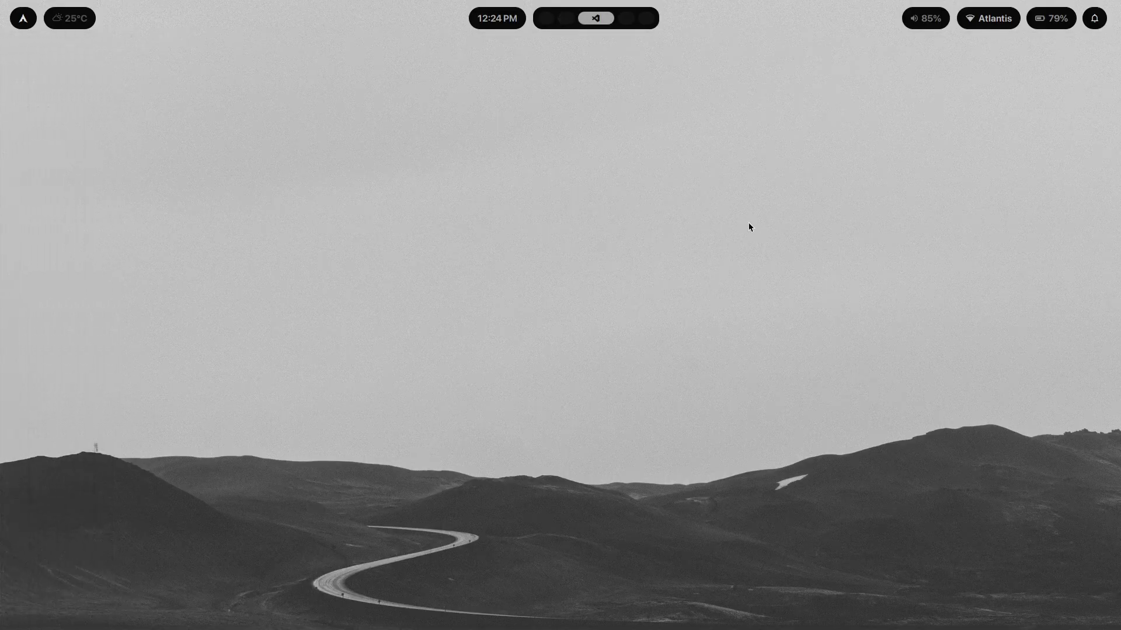
# - Apply the everforest-dark theme from the theme selector
pyautogui.press('super+shift+t')
pyautogui.press('Down')
pyautogui.press('Down')
pyautogui.press('Return')
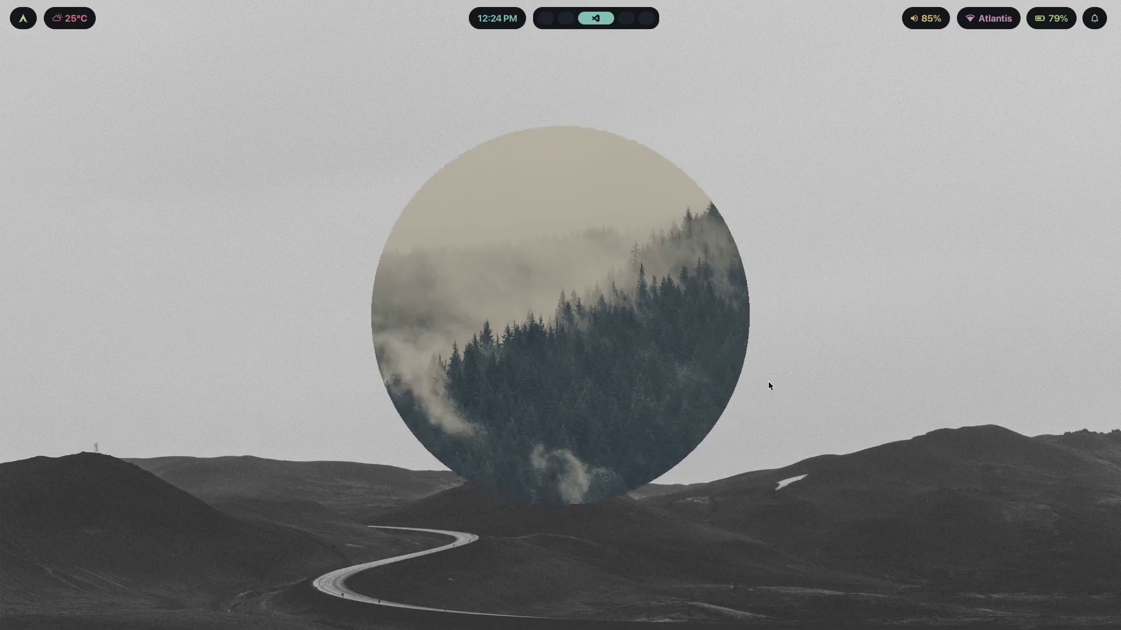
# - Try to apply fog_forest_1.png from the wallpaper selector
pyautogui.press('super+shift+w')
pyautogui.press('Right')
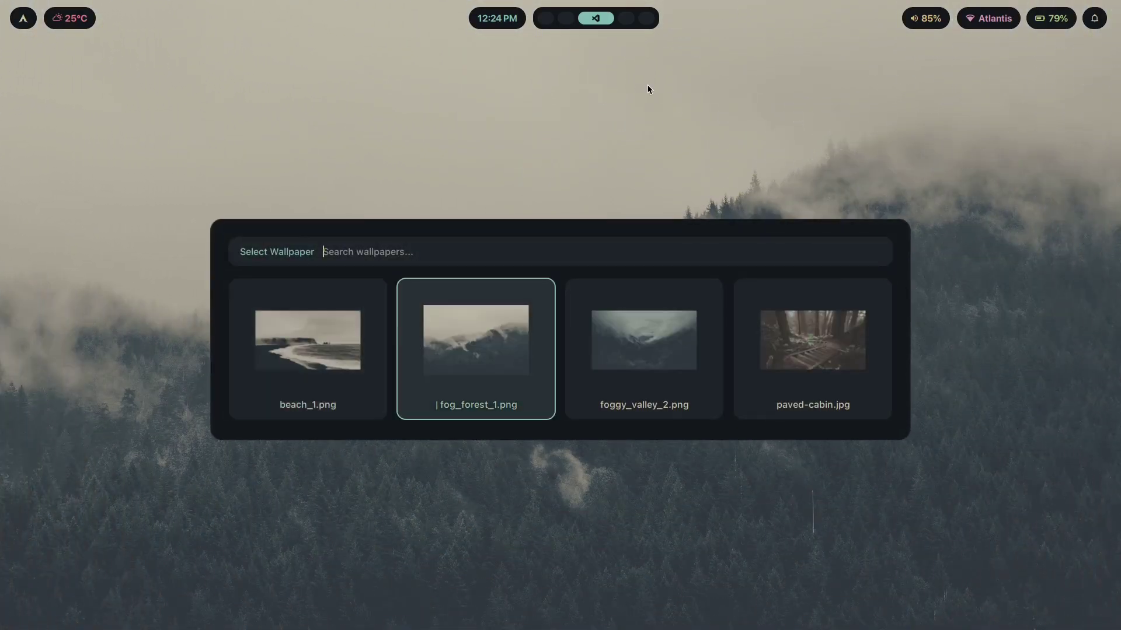
pyautogui.press('Right')
pyautogui.press('Left')
pyautogui.press('Return')
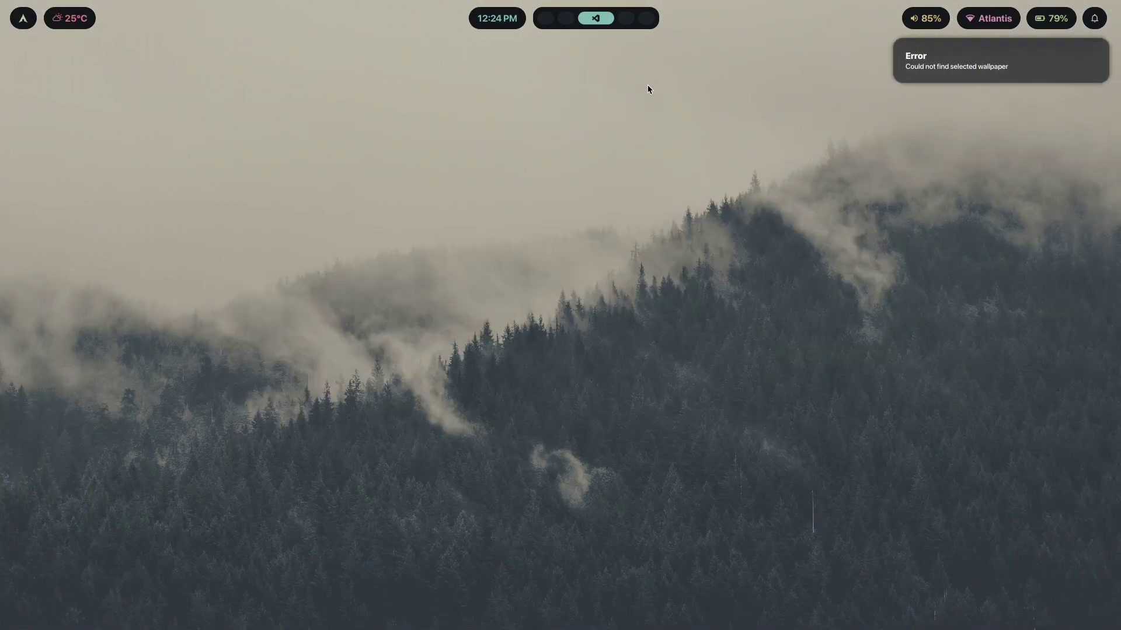
# - Change the desktop wallpaper to foggy_valley_2.png
pyautogui.press('super+shift+w')
pyautogui.press('Right')
pyautogui.press('Return')
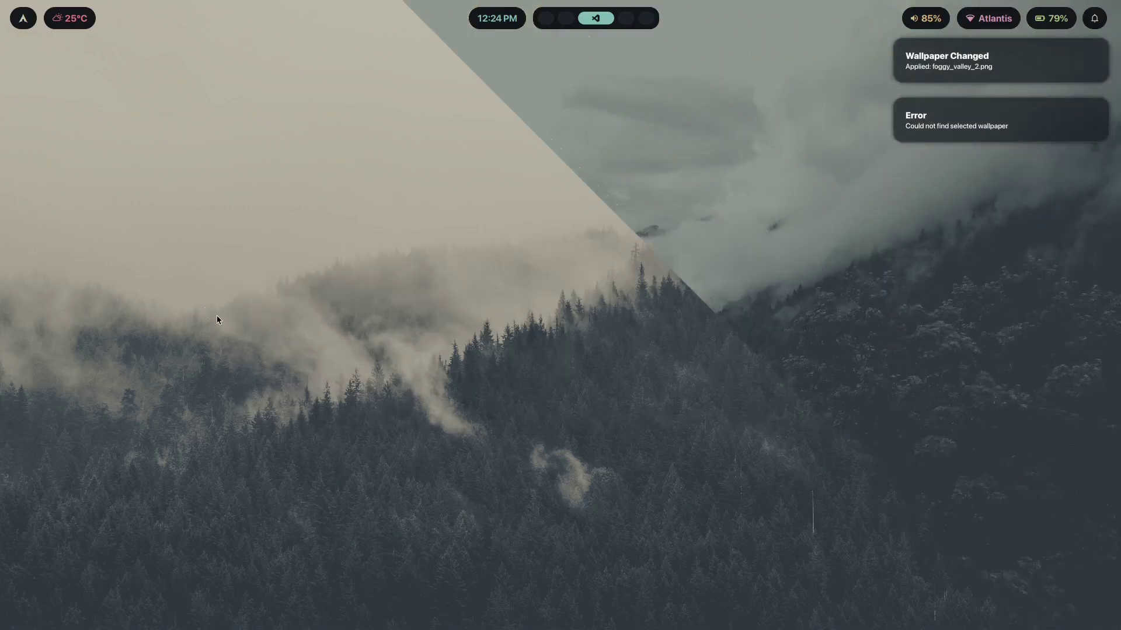
# - Switch the desktop theme to gruvbox-dark
pyautogui.press('super+shift+t')
pyautogui.press('Down')
pyautogui.press('Down')
pyautogui.press('Down')
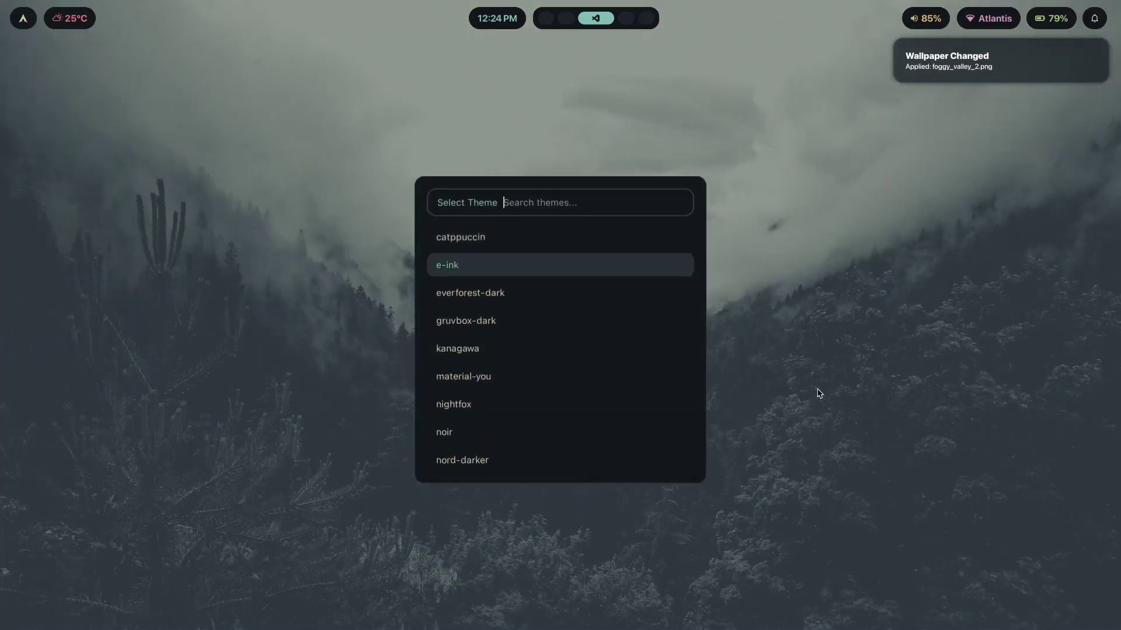
pyautogui.press('Return')
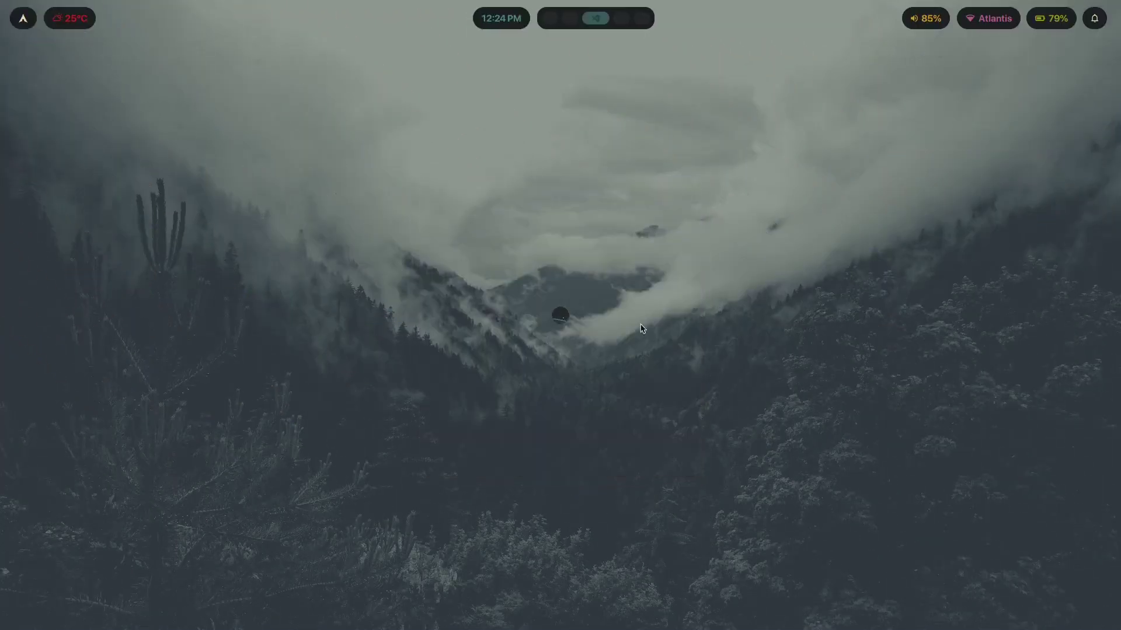
# - Check the gruvbox-dark look on workspaces 2, 3 and 4 and return to workspace 3
pyautogui.press('super+2')
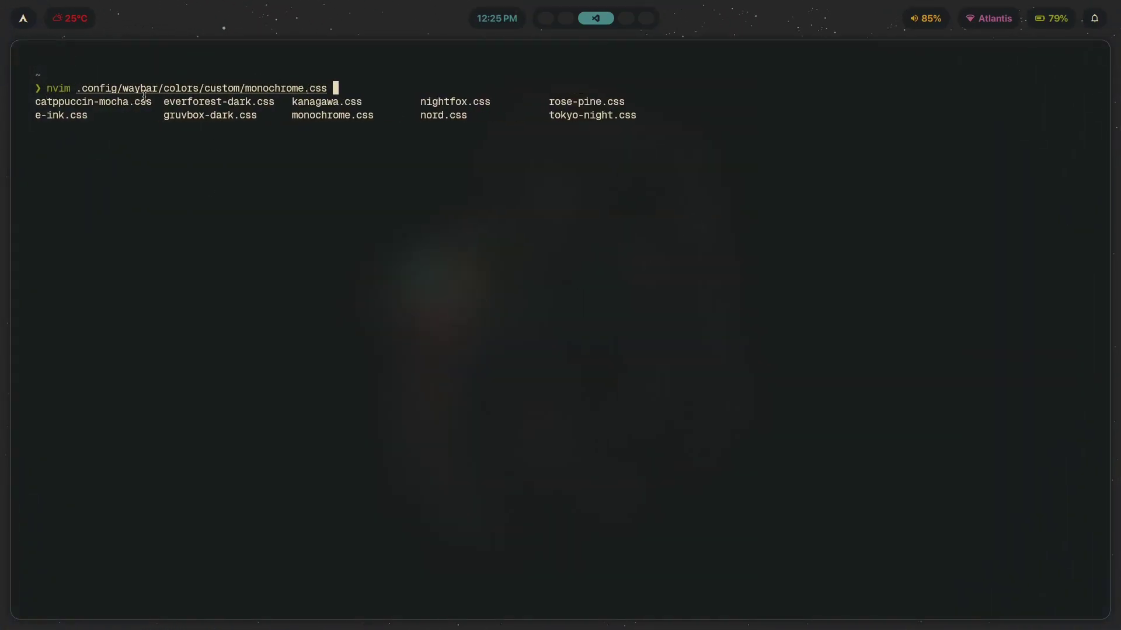
pyautogui.press('super+3')
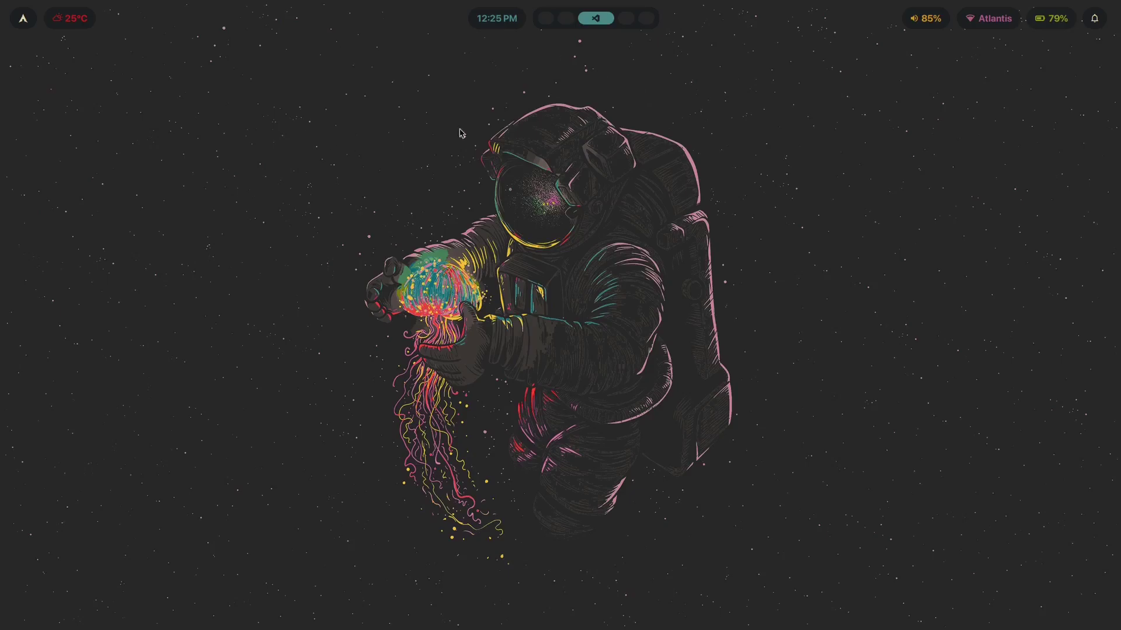
pyautogui.press('super+4')
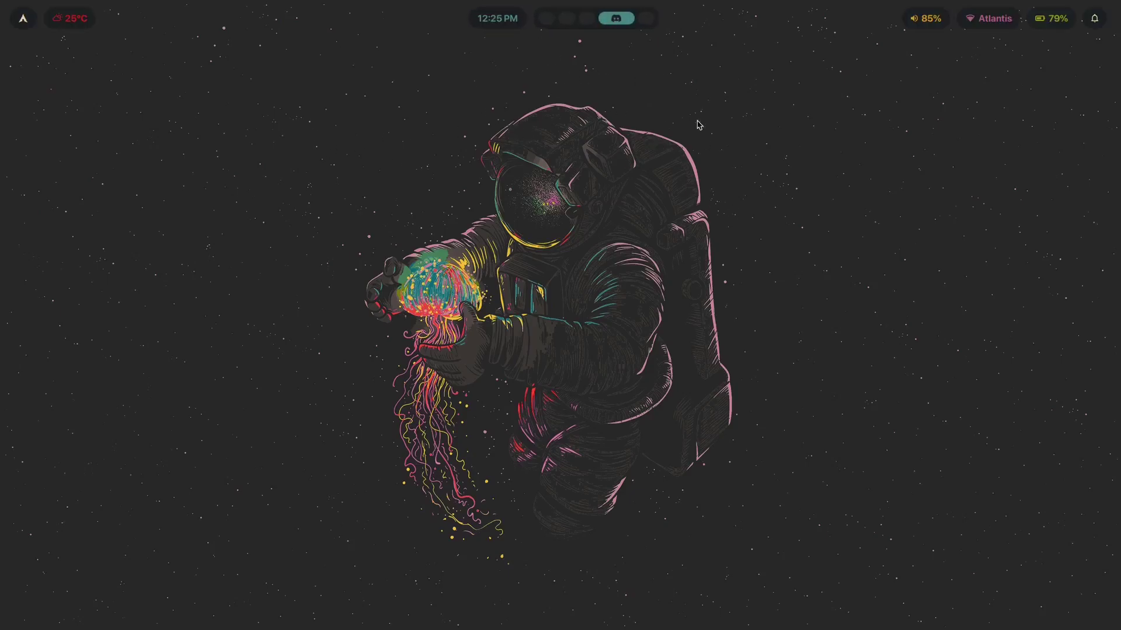
pyautogui.press('super+3')
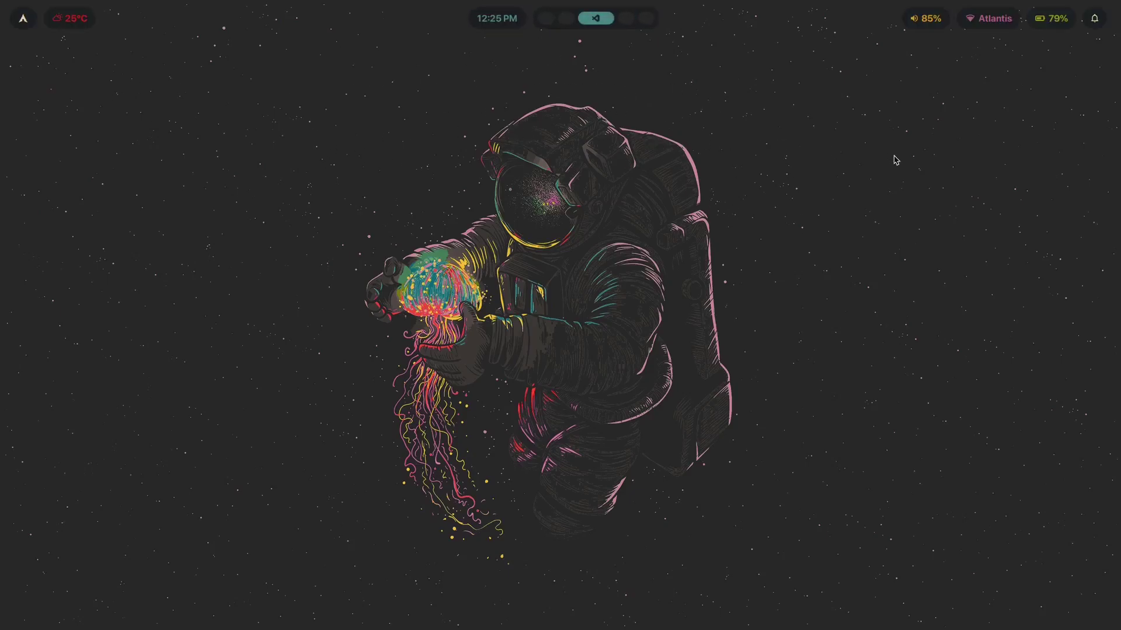
# - Apply the rose-pine theme from the end of the theme list
pyautogui.press('super+t')
pyautogui.press('Down')
pyautogui.press('Down')
pyautogui.press('Down')
pyautogui.press('Down')
pyautogui.press('Down')
pyautogui.press('Down')
pyautogui.press('Down')
pyautogui.press('Down')
pyautogui.press('Down')
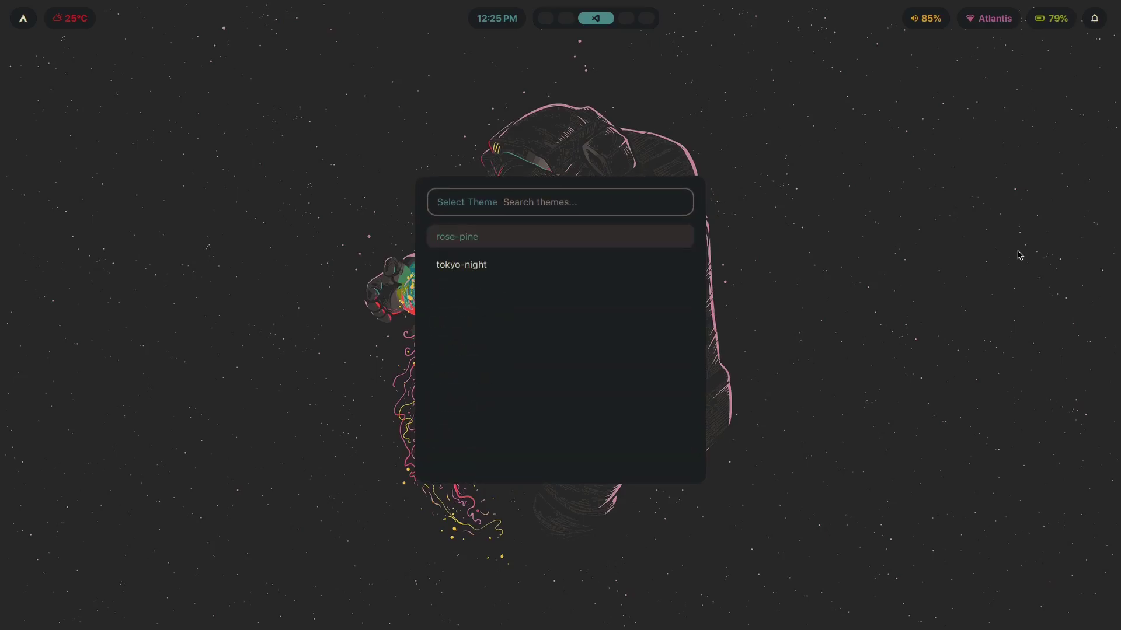
pyautogui.press('Return')
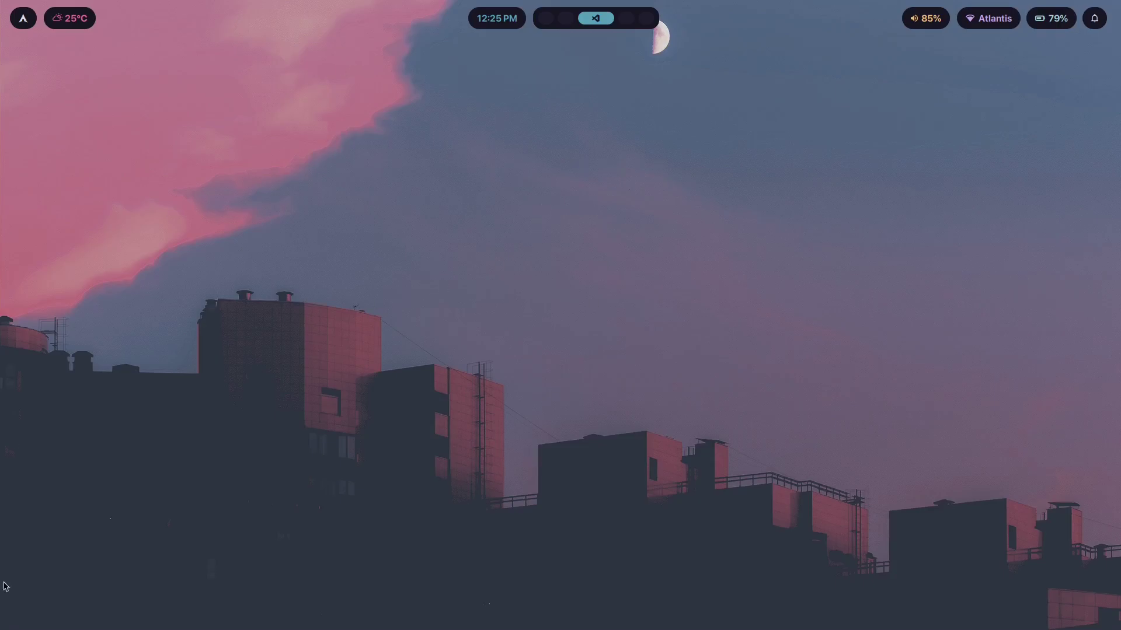
# - Go to the terminal on workspace 2 and switch the desktop theme to noir
pyautogui.press('super+2')
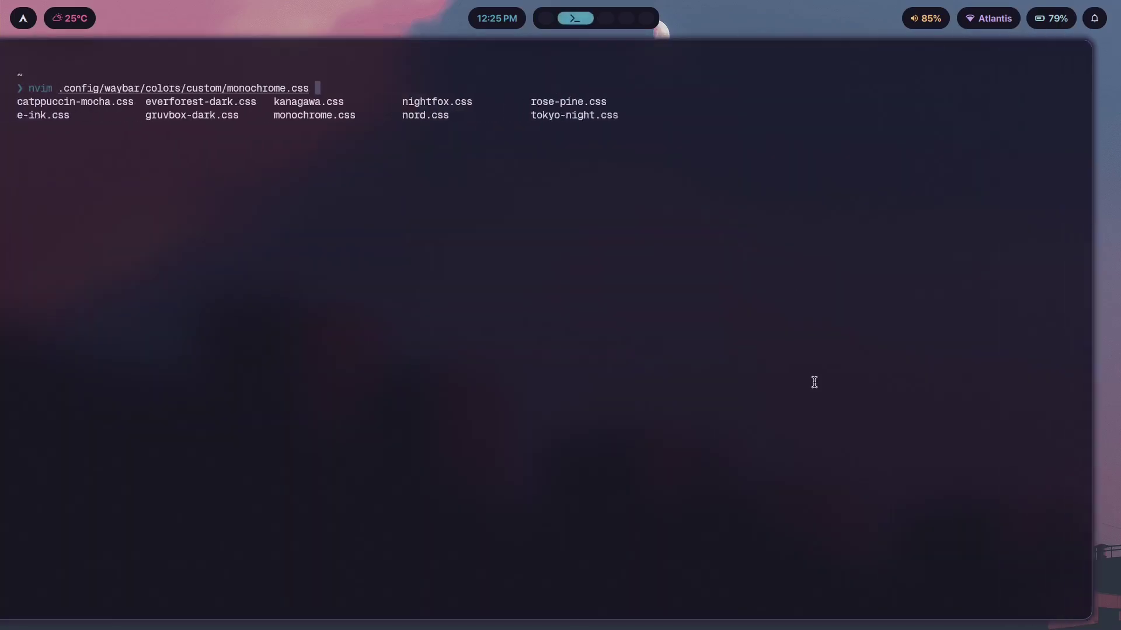
pyautogui.press('super+shift+t')
pyautogui.press('Up')
pyautogui.press('Up')
pyautogui.press('Up')
pyautogui.press('Up')
pyautogui.press('Return')
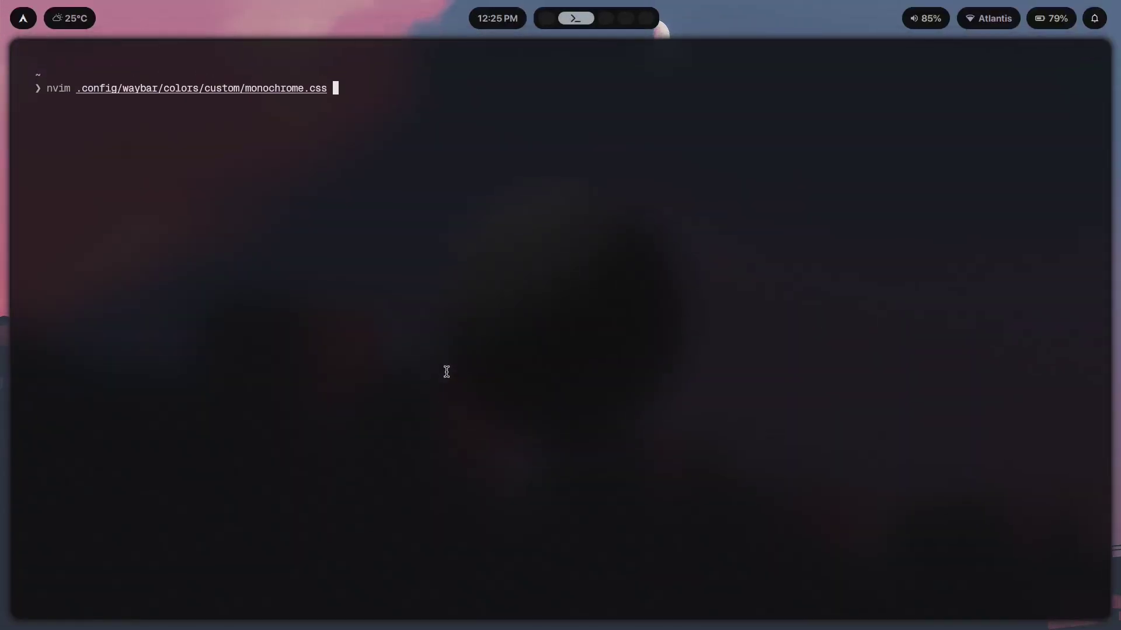
# - Run the prepared nvim command for monochrome.css and highlight the block of color definitions in the file
pyautogui.press('Return')
pyautogui.click(218, 375)
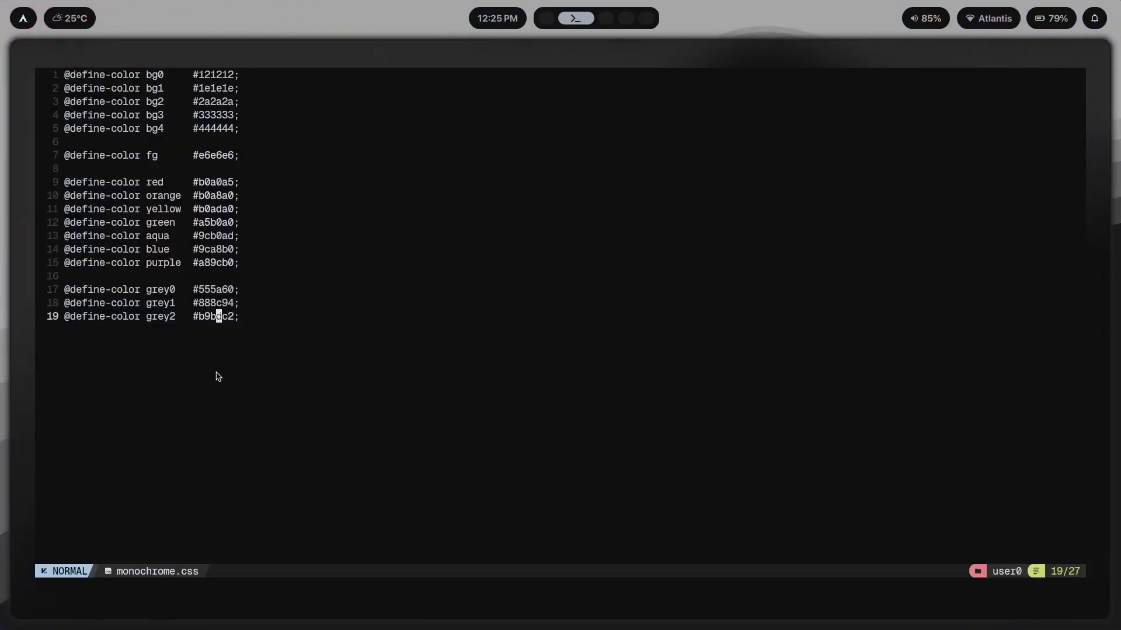
pyautogui.press('v')
pyautogui.press('g')
pyautogui.press('g')
pyautogui.click(226, 342)
pyautogui.moveTo(261, 342); pyautogui.dragTo(63, 77)
pyautogui.click(191, 281)
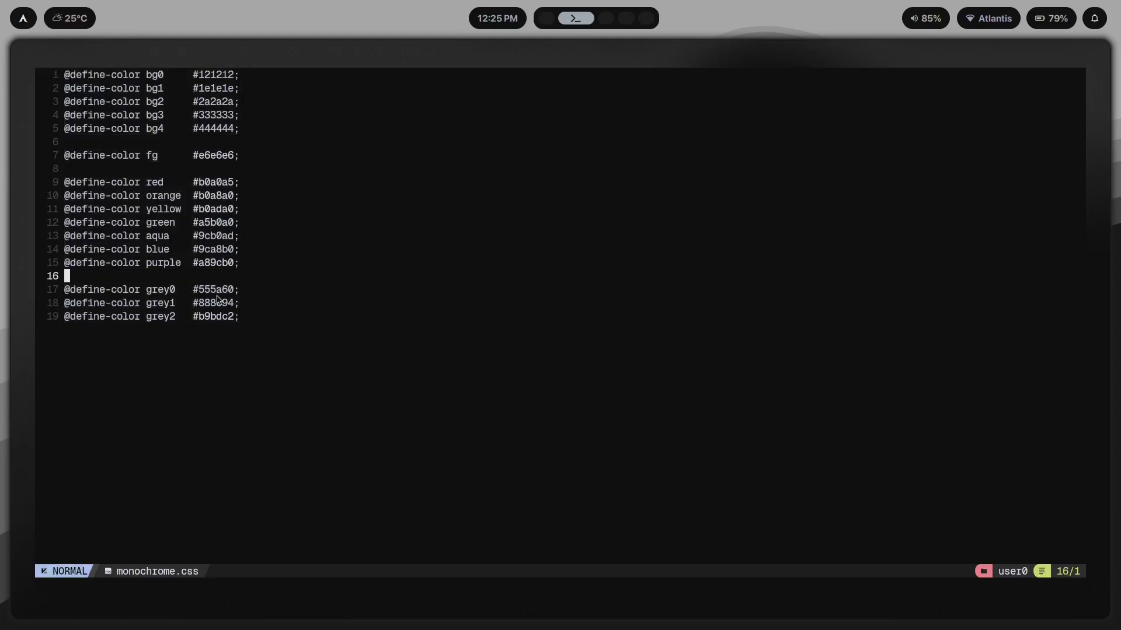
pyautogui.click(339, 404)
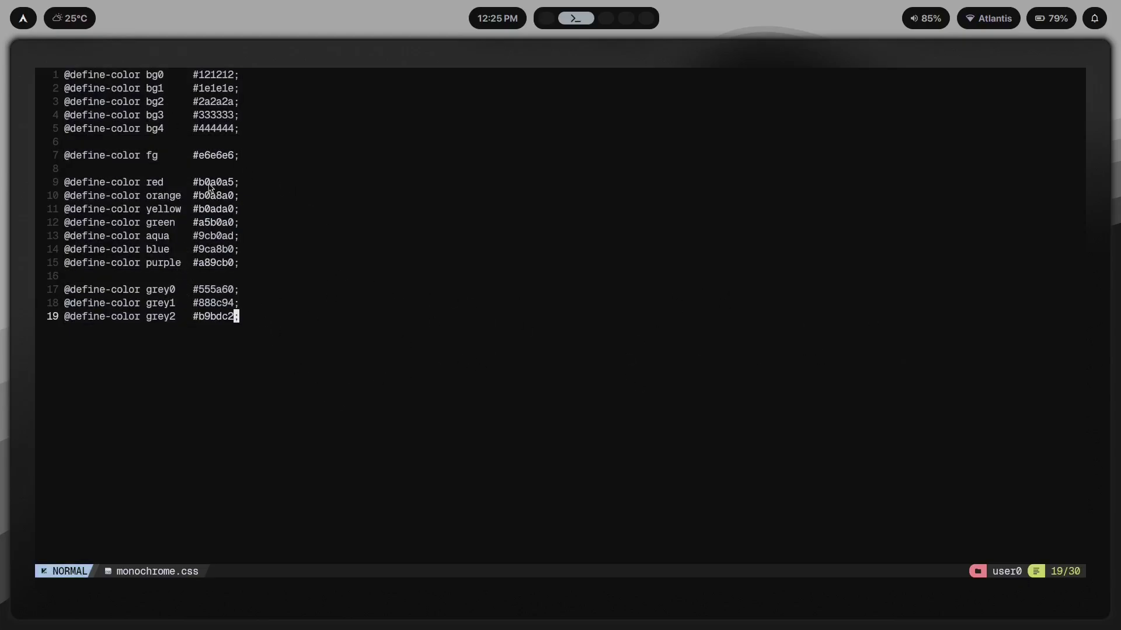
# - Highlight the accent color values from red to purple in monochrome.css, focusing on the hex code for red
pyautogui.moveTo(195, 182); pyautogui.dragTo(257, 263)
pyautogui.click(253, 259)
pyautogui.moveTo(236, 222); pyautogui.dragTo(190, 183)
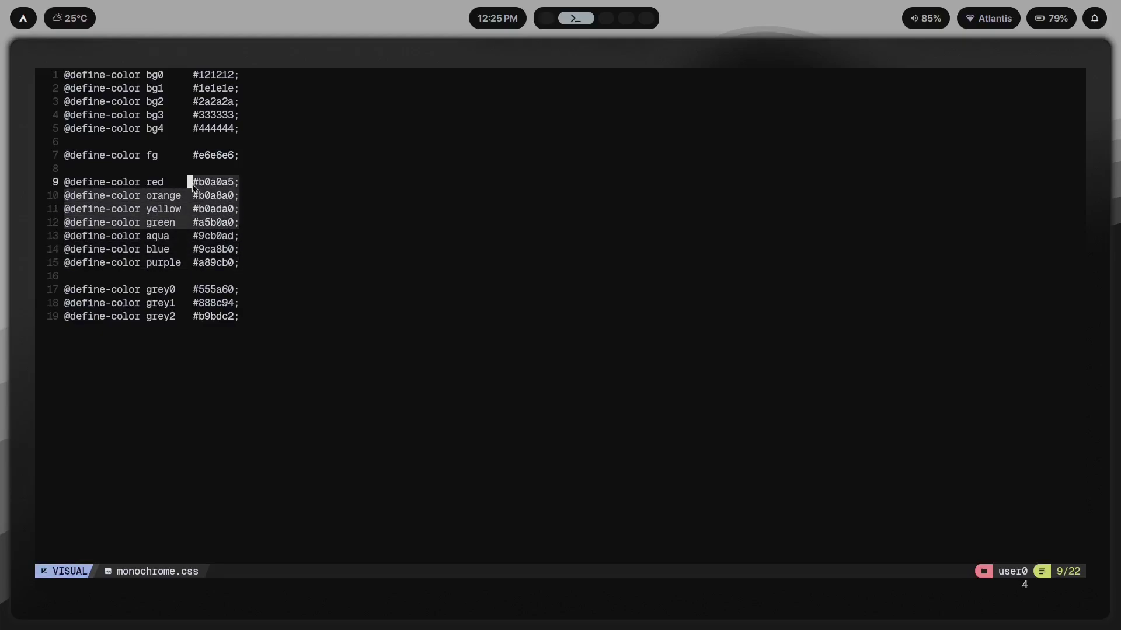
pyautogui.click(214, 186)
pyautogui.click(206, 184)
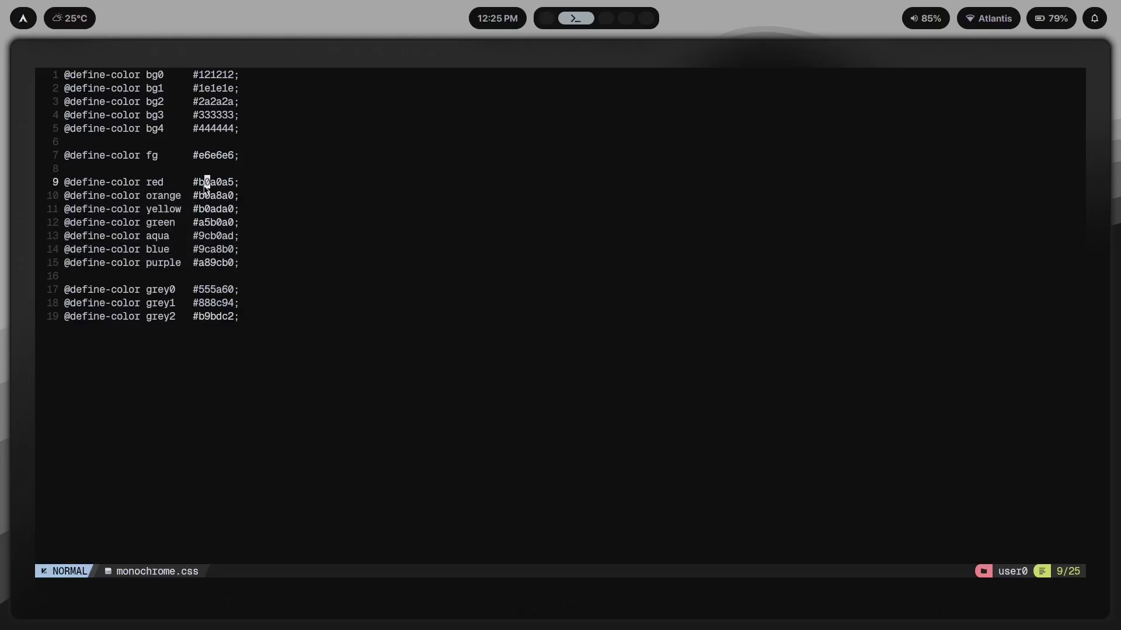
pyautogui.click(202, 184)
pyautogui.moveTo(208, 212); pyautogui.dragTo(205, 186)
pyautogui.click(212, 184)
pyautogui.click(268, 264)
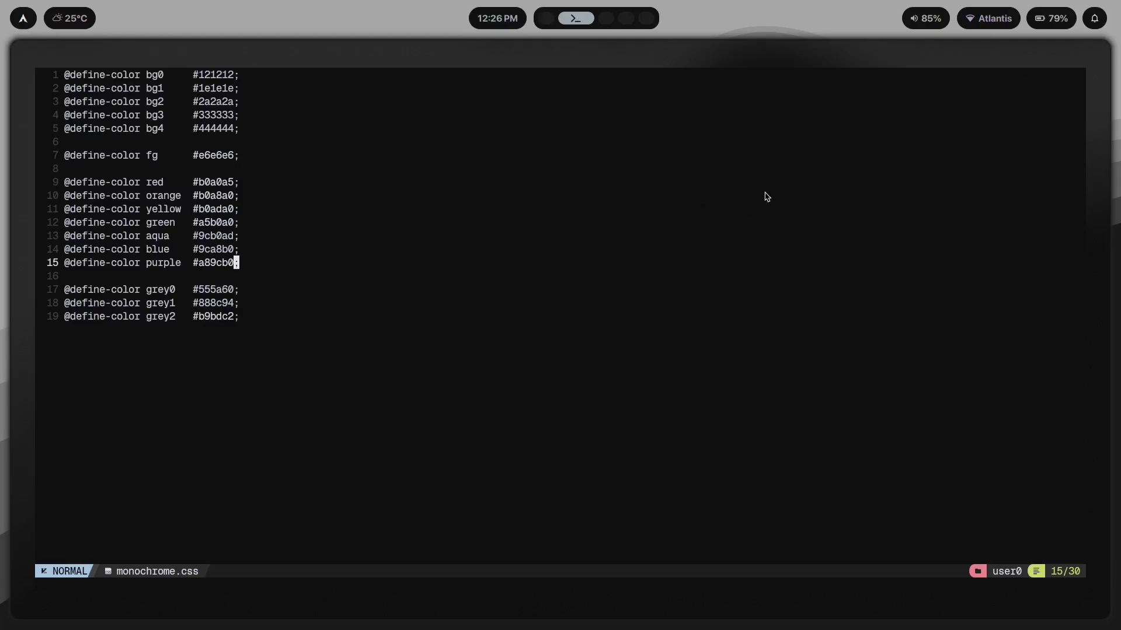
# - Open a new terminal on workspace 3 and run nitch to display the system information
pyautogui.press('super+3')
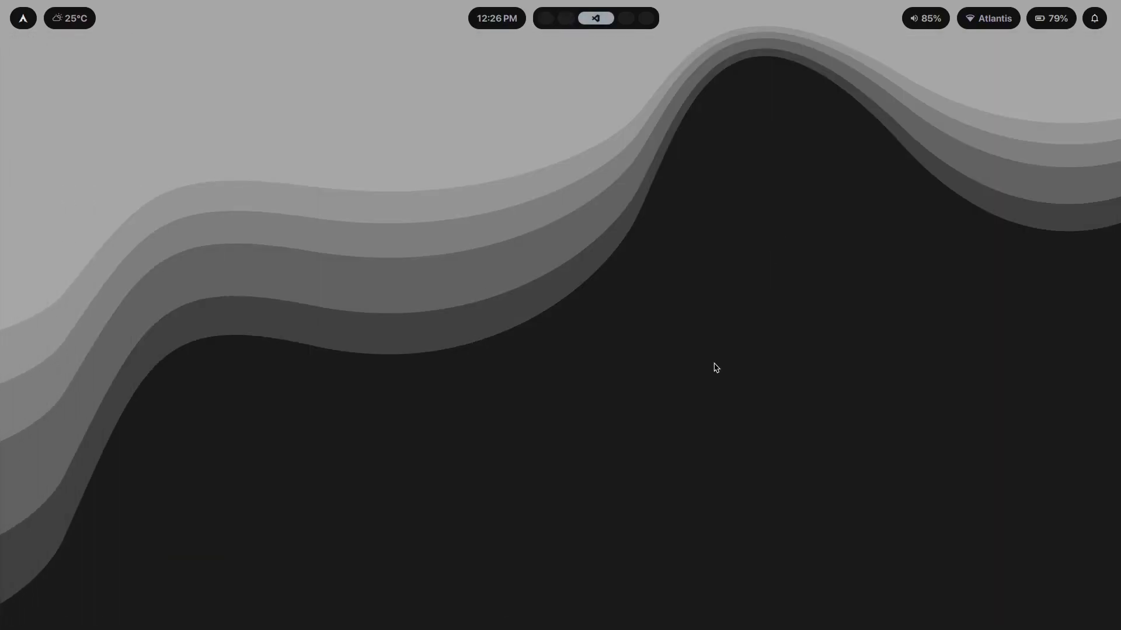
pyautogui.press('super+Return')
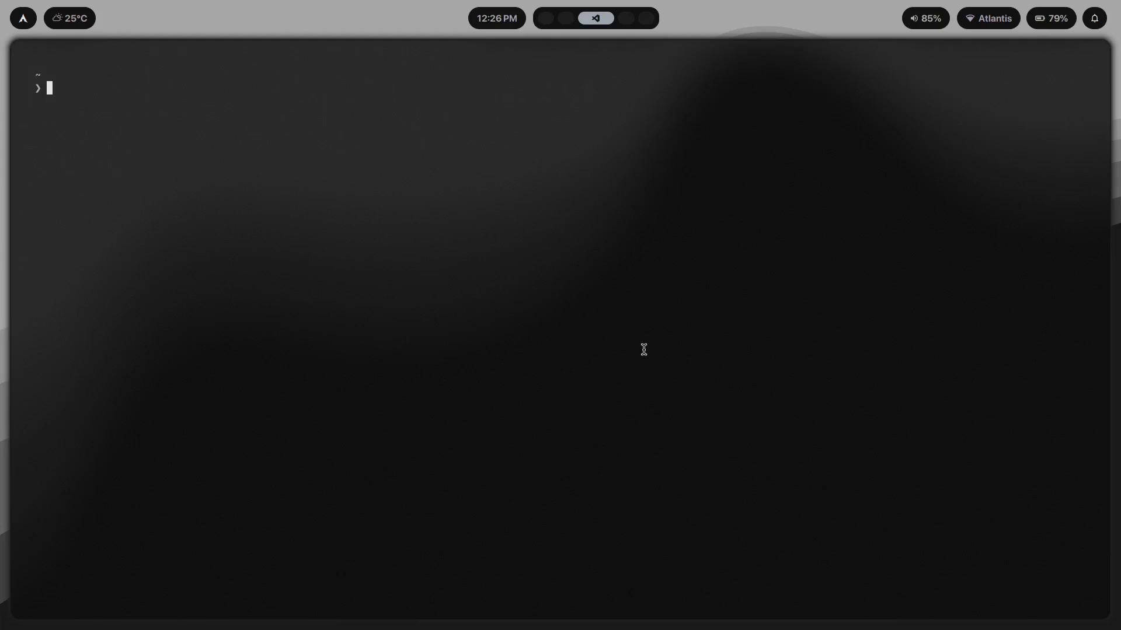
pyautogui.write('nitch')
pyautogui.press('Return')
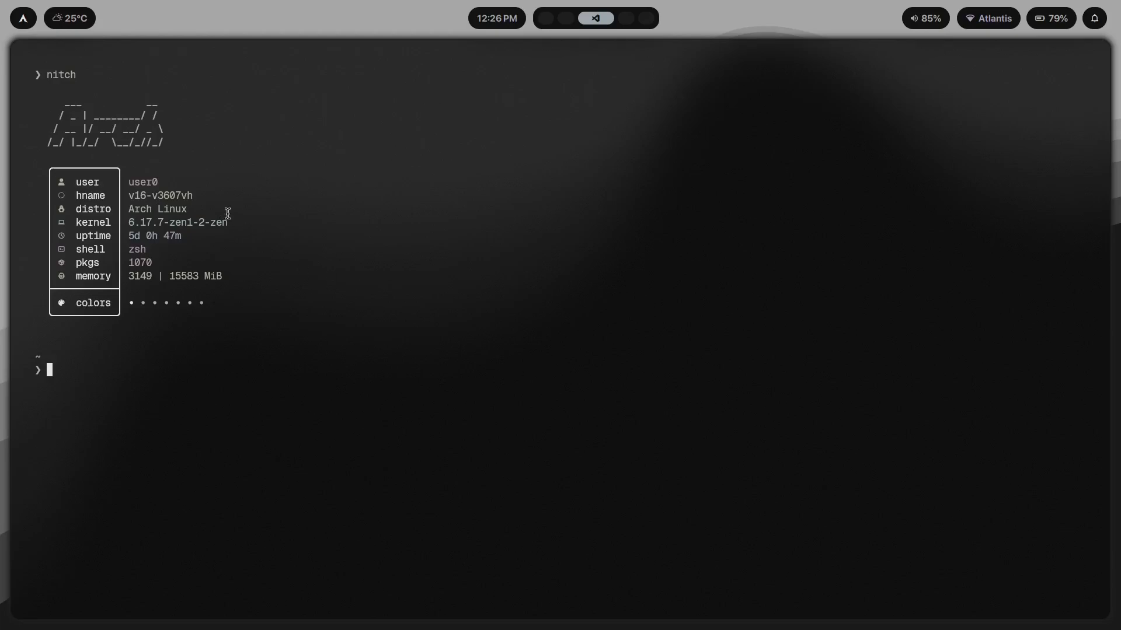
# - Return to monochrome.css on workspace 2 and highlight its definitions from red down to grey2
pyautogui.press('super+2')
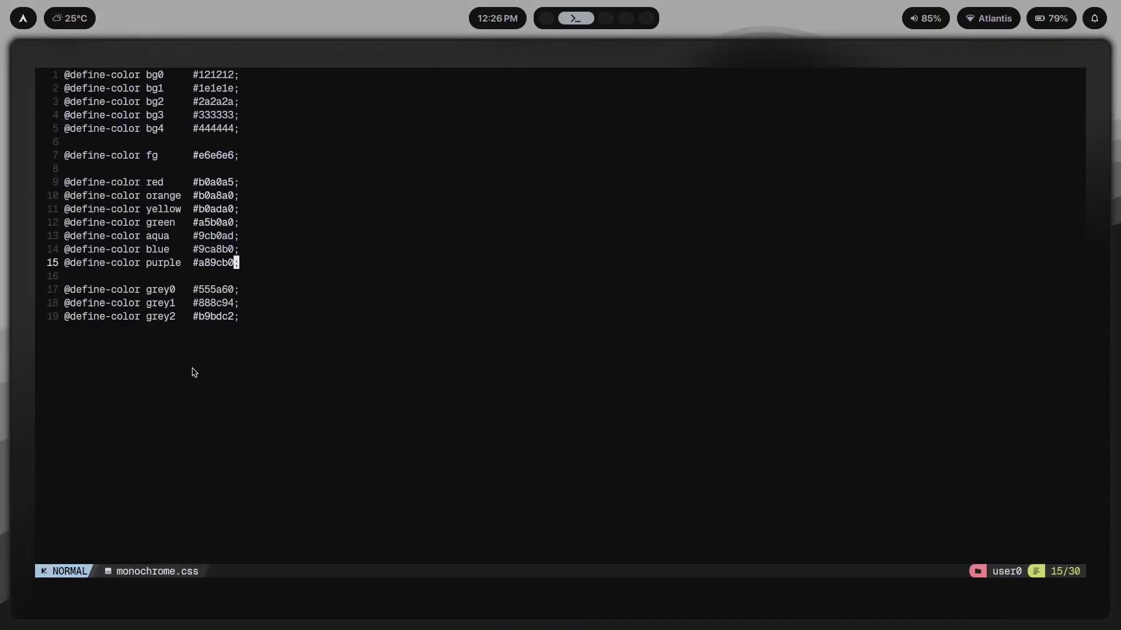
pyautogui.press('j')
pyautogui.press('j')
pyautogui.press('j')
pyautogui.press('j')
pyautogui.press('super+1')
pyautogui.press('super+2')
pyautogui.click(210, 348)
pyautogui.click(306, 345)
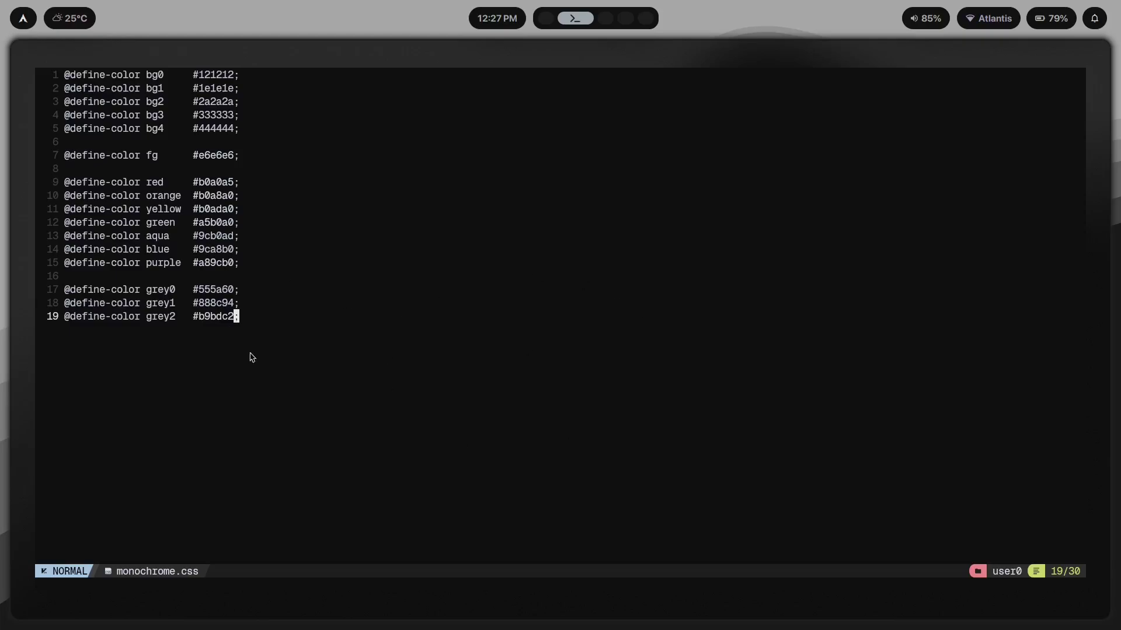
pyautogui.moveTo(252, 357); pyautogui.dragTo(65, 170)
pyautogui.click(125, 211)
pyautogui.click(281, 266)
# - Compare workspaces 3 and 1 with the color file and come back to workspace 2
pyautogui.press('super+3')
pyautogui.press('super+2')
pyautogui.press('super+1')
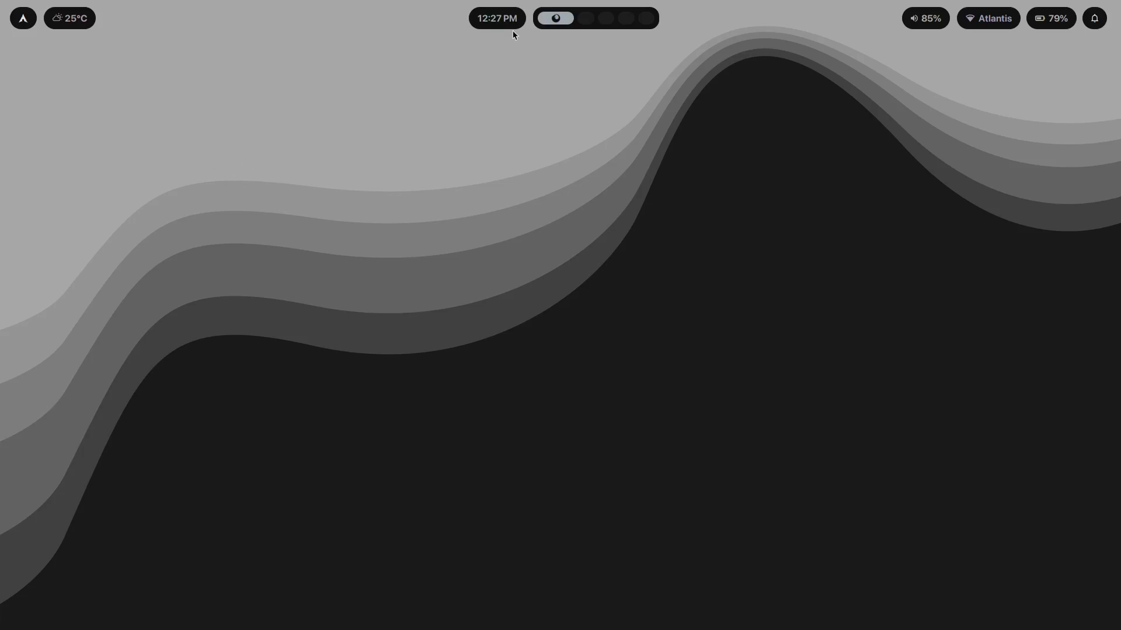
pyautogui.press('super+2')
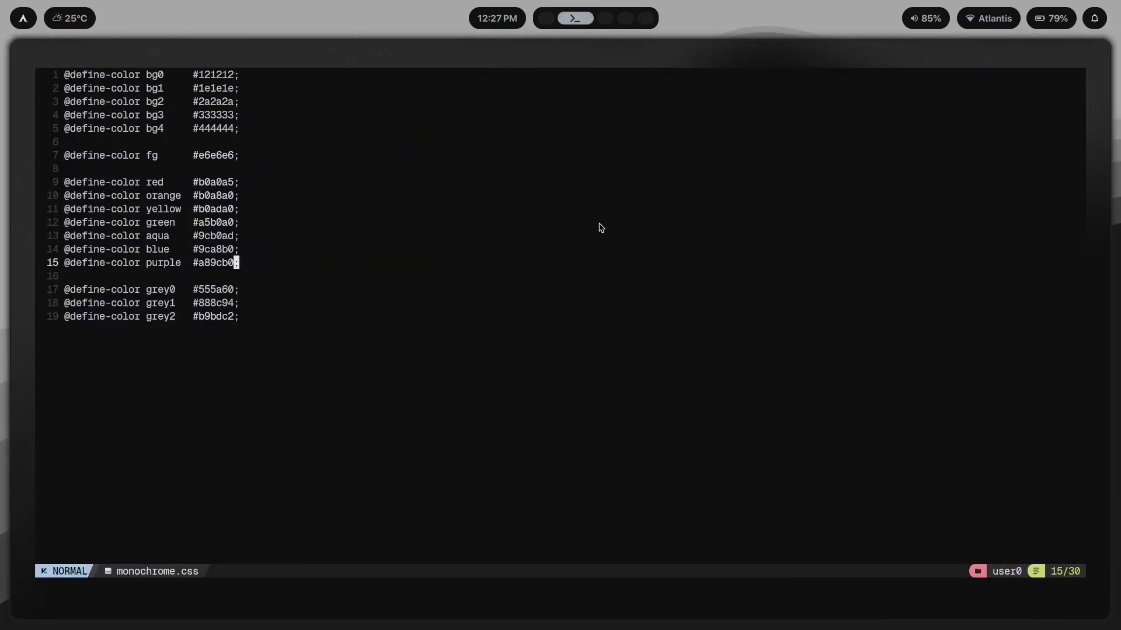
# - Point out the red, purple and grey2 definitions in monochrome.css and go to workspace 1
pyautogui.click(253, 185)
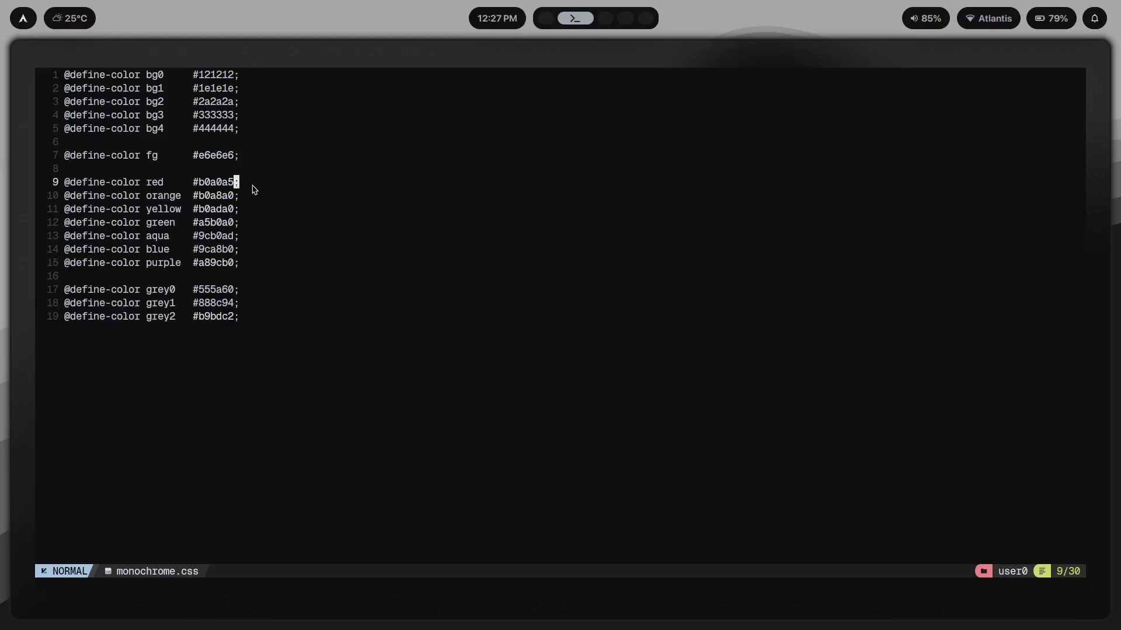
pyautogui.click(262, 264)
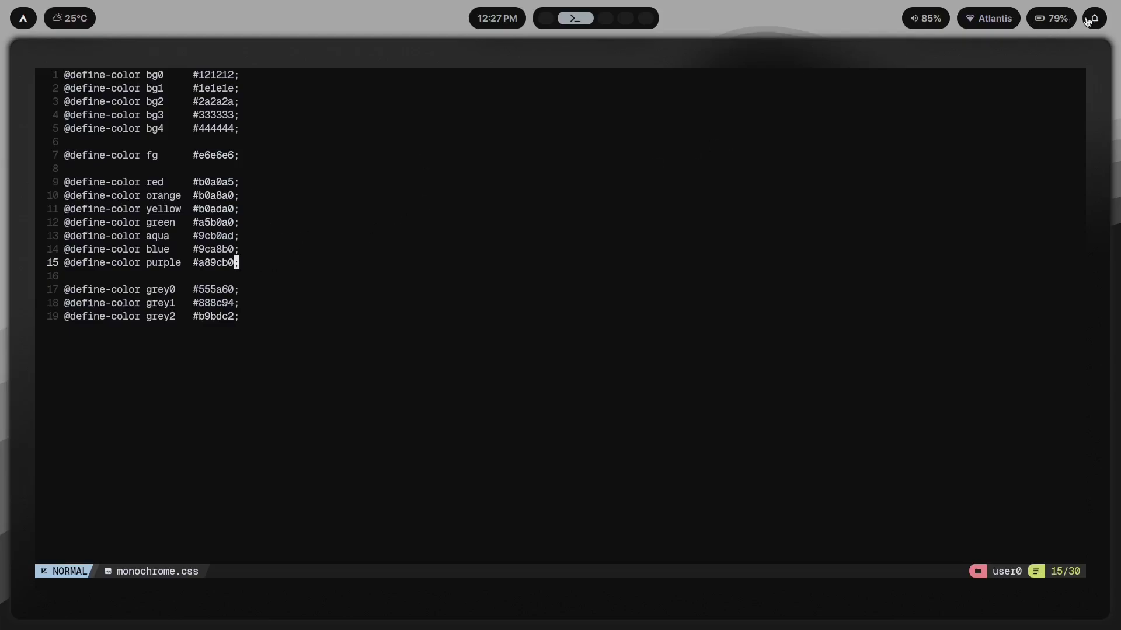
pyautogui.click(394, 316)
pyautogui.press('super+1')
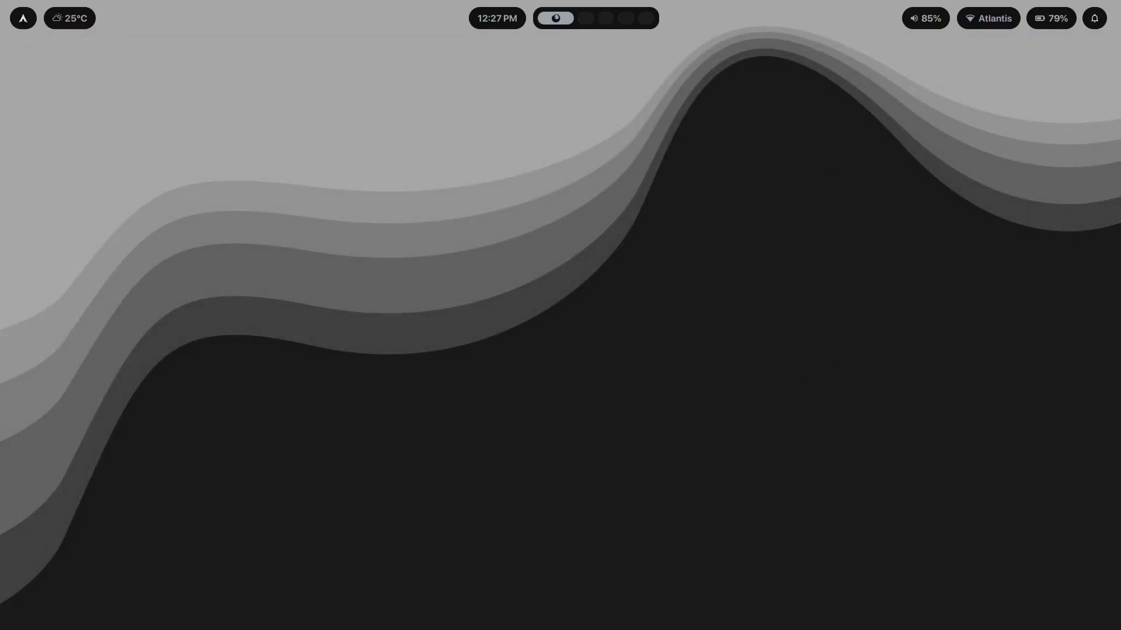
# - Briefly show the application launcher and the notification center, closing each one
pyautogui.press('super+space')
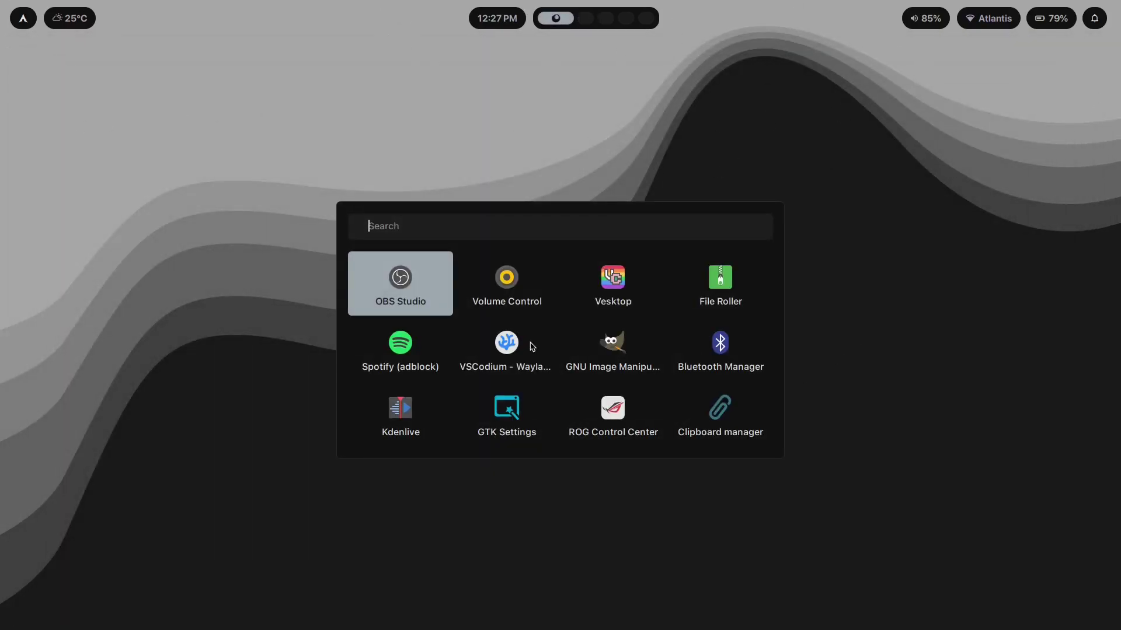
pyautogui.press('Escape')
pyautogui.press('super+n')
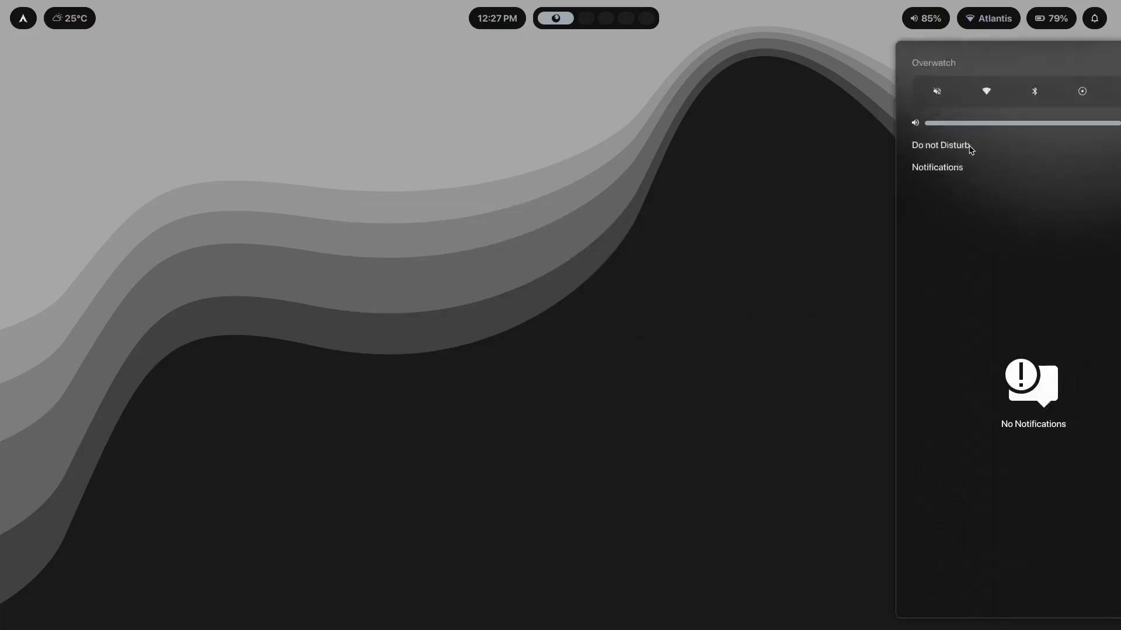
pyautogui.press('Escape')
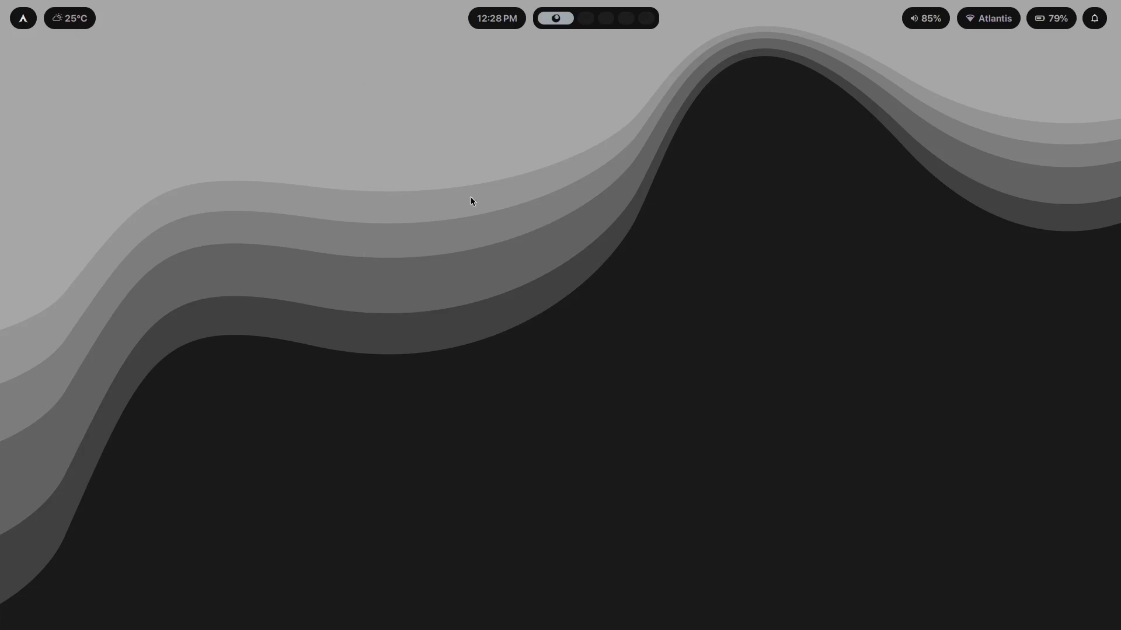
# - Apply the geometry.jpg wallpaper and switch back to lines.jpg
pyautogui.press('super+w')
pyautogui.press('Left')
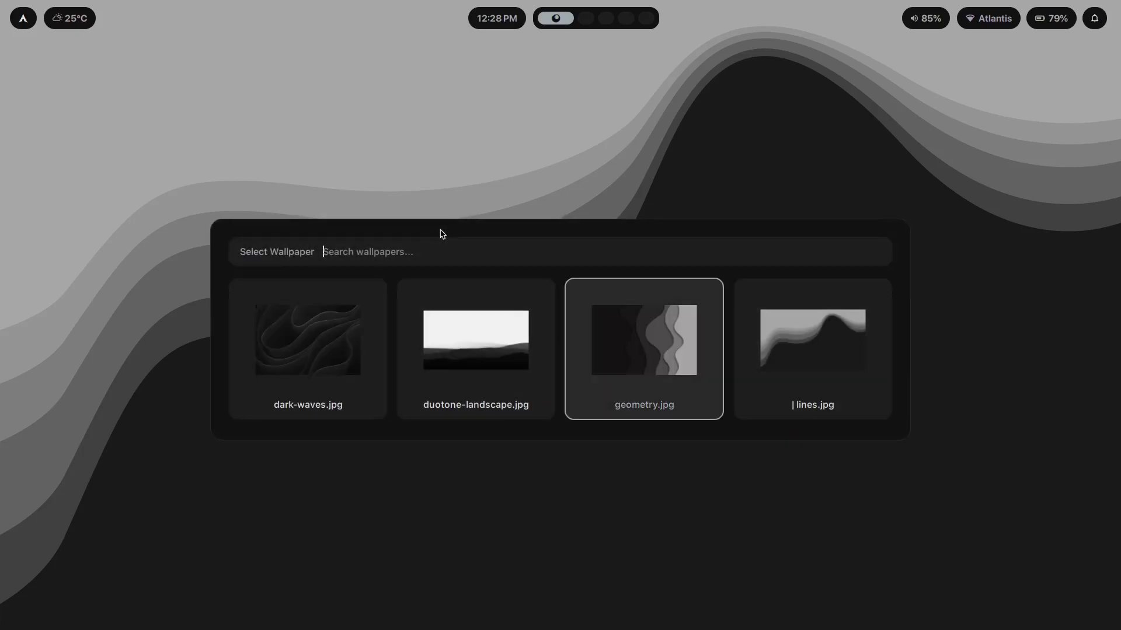
pyautogui.press('Return')
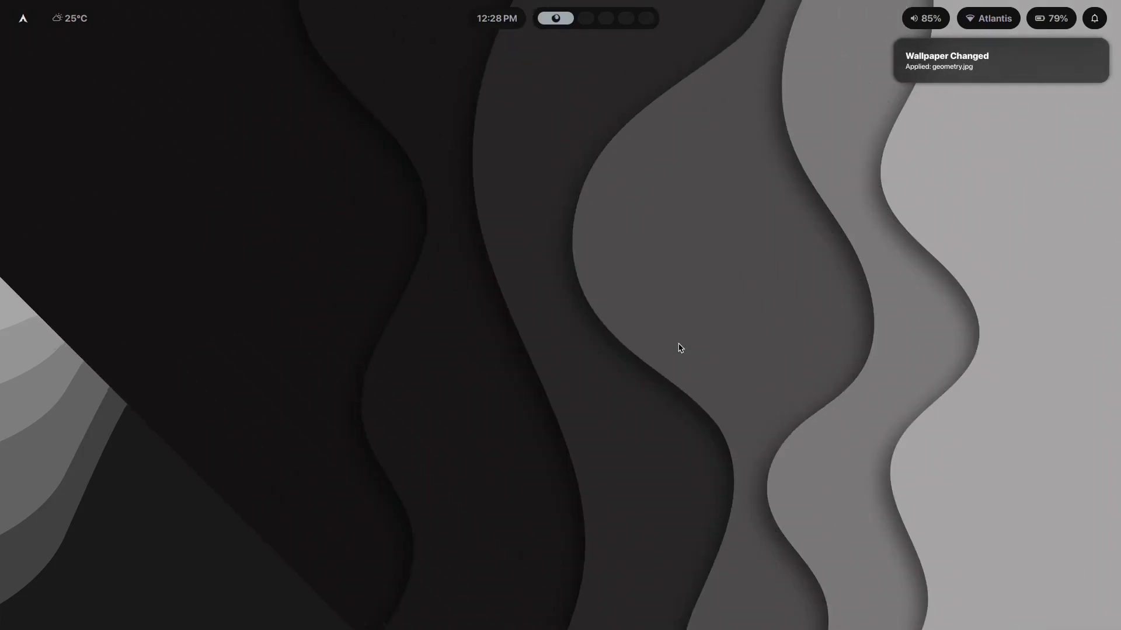
pyautogui.press('super+w')
pyautogui.press('Right')
pyautogui.press('Return')
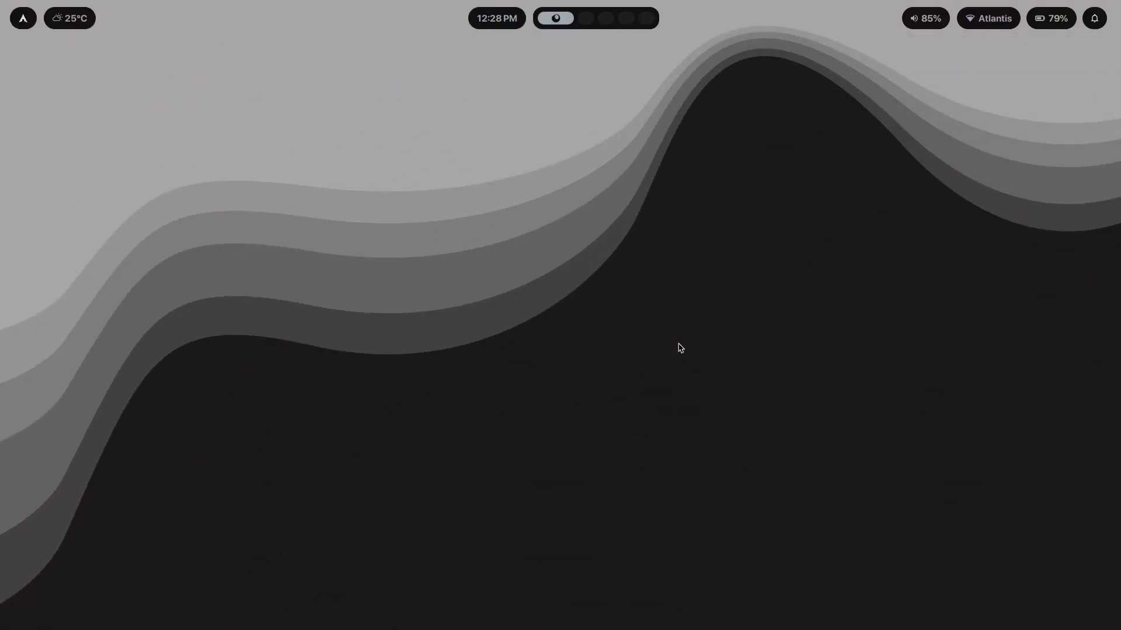
# - Open the application launcher, examine its app grid by moving the selection between entries, and close it
pyautogui.press('super+d')
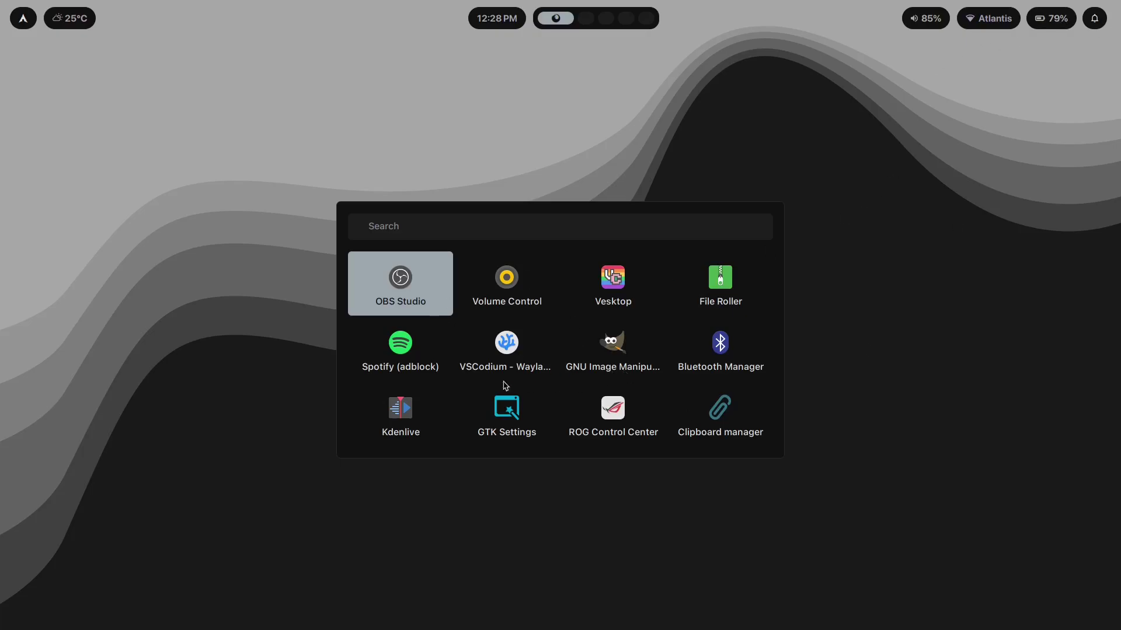
pyautogui.press('Down')
pyautogui.press('Down')
pyautogui.press('Down')
pyautogui.press('Down')
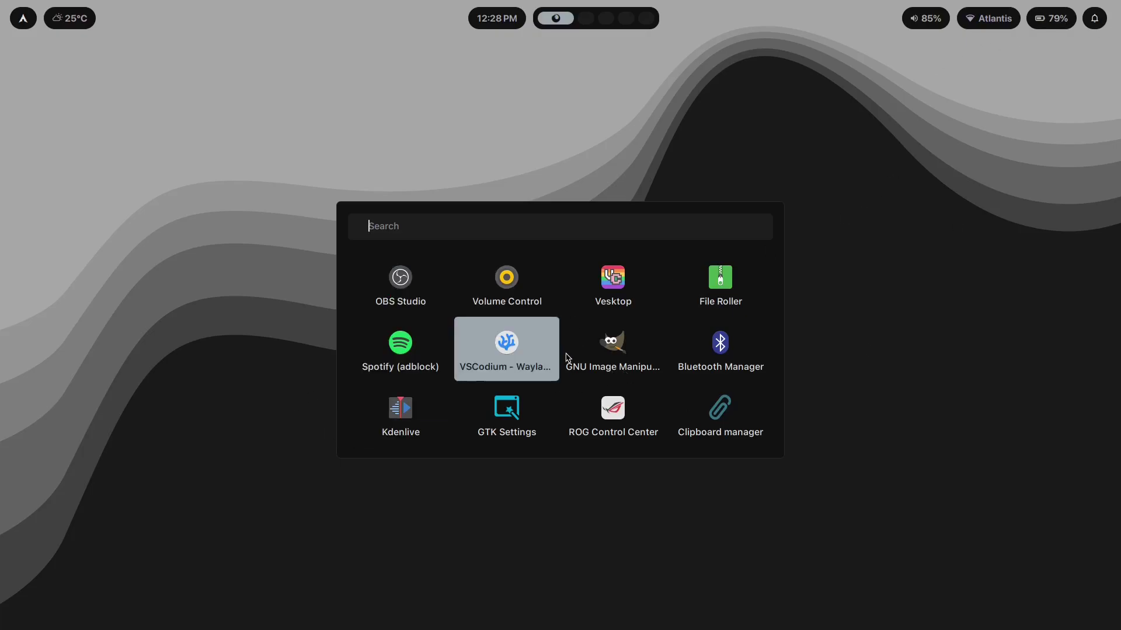
pyautogui.press('Up')
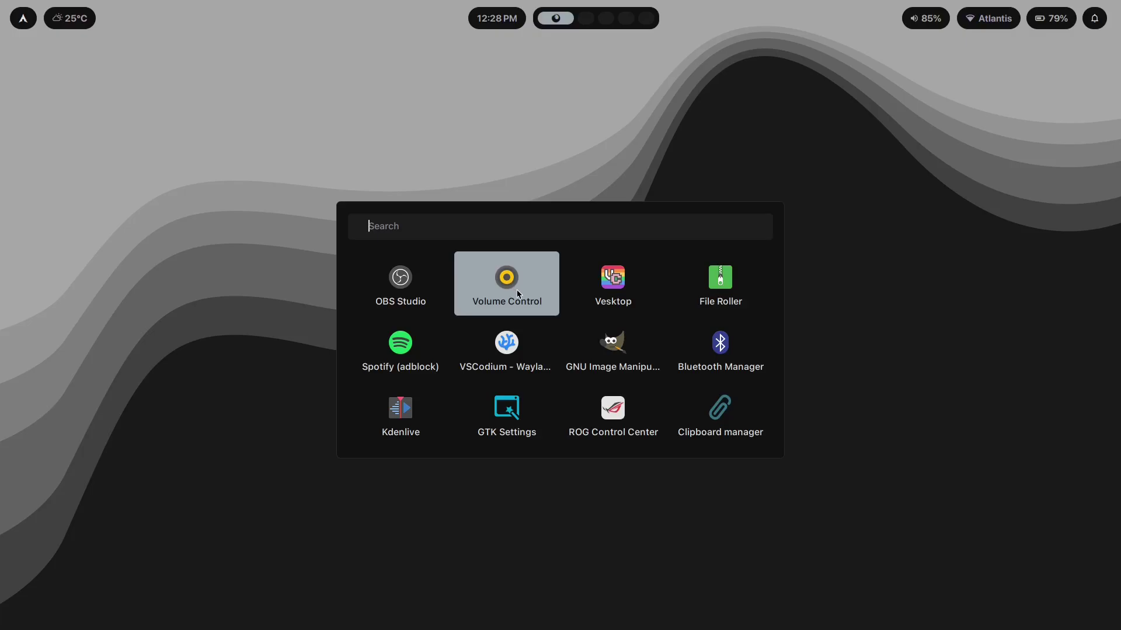
pyautogui.press('Left')
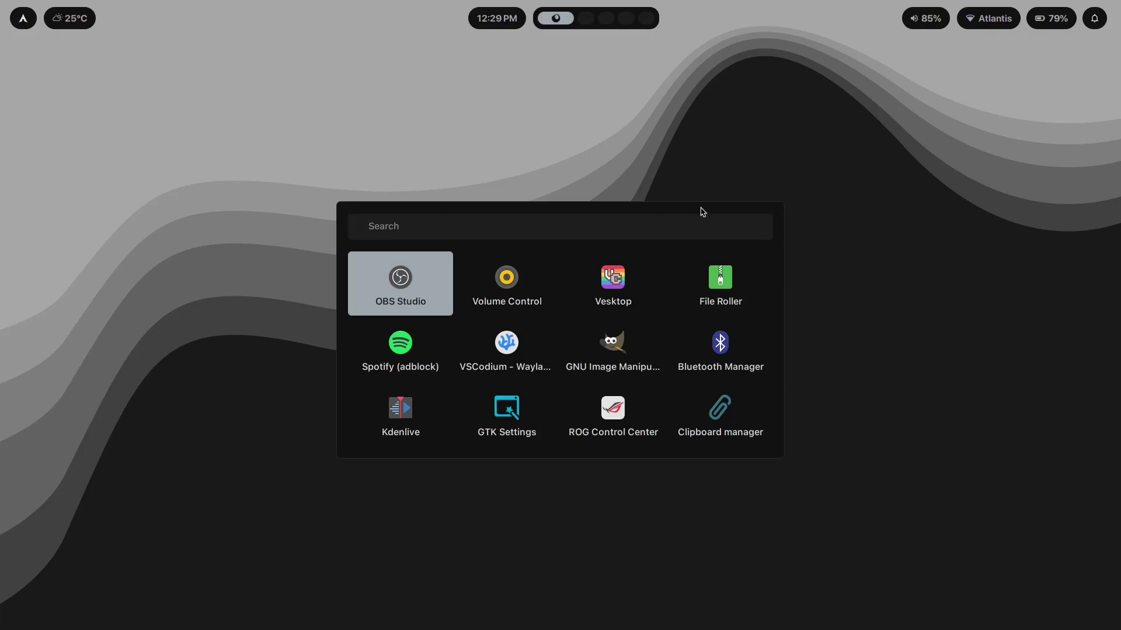
pyautogui.press('Right')
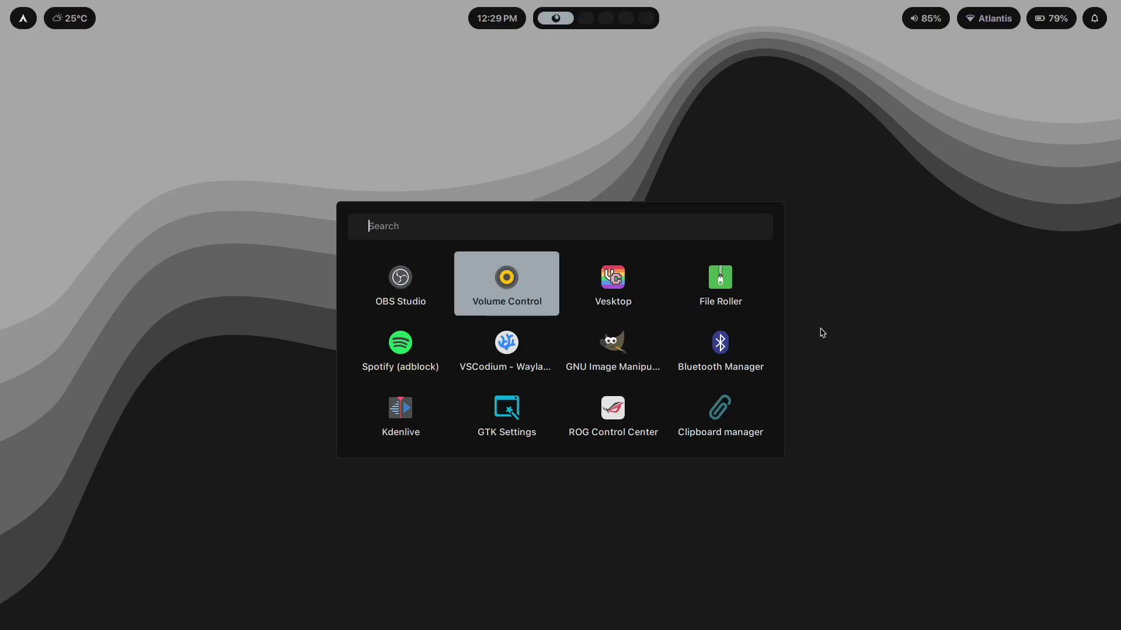
pyautogui.press('Left')
pyautogui.press('Down')
pyautogui.press('Right')
pyautogui.press('Right')
pyautogui.press('Right')
pyautogui.press('Left')
pyautogui.press('Left')
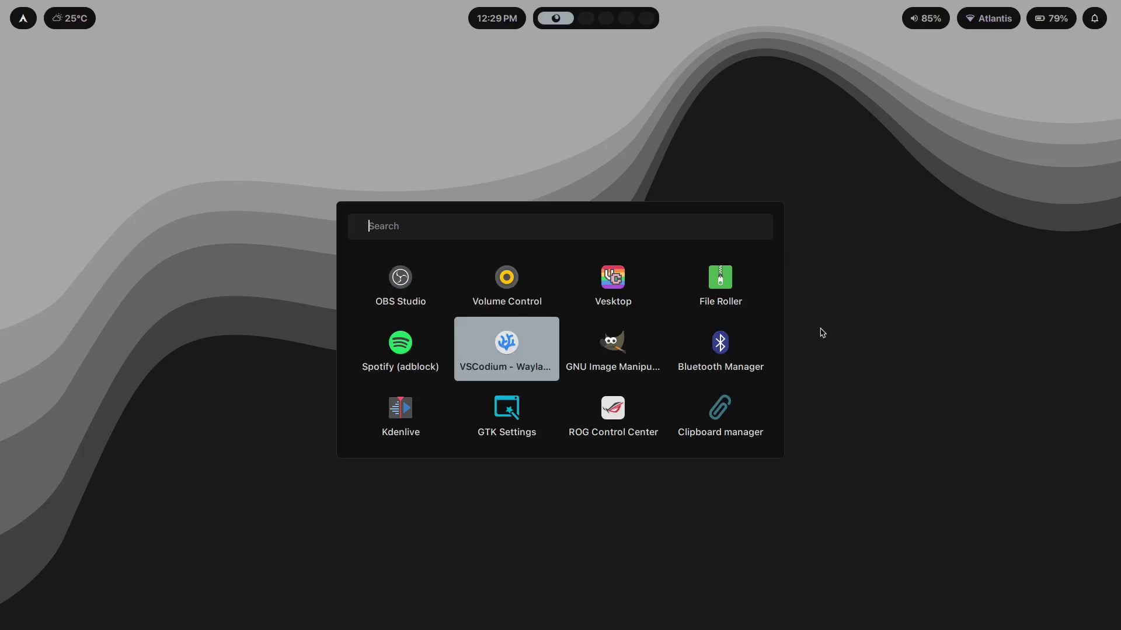
pyautogui.press('Up')
pyautogui.press('Left')
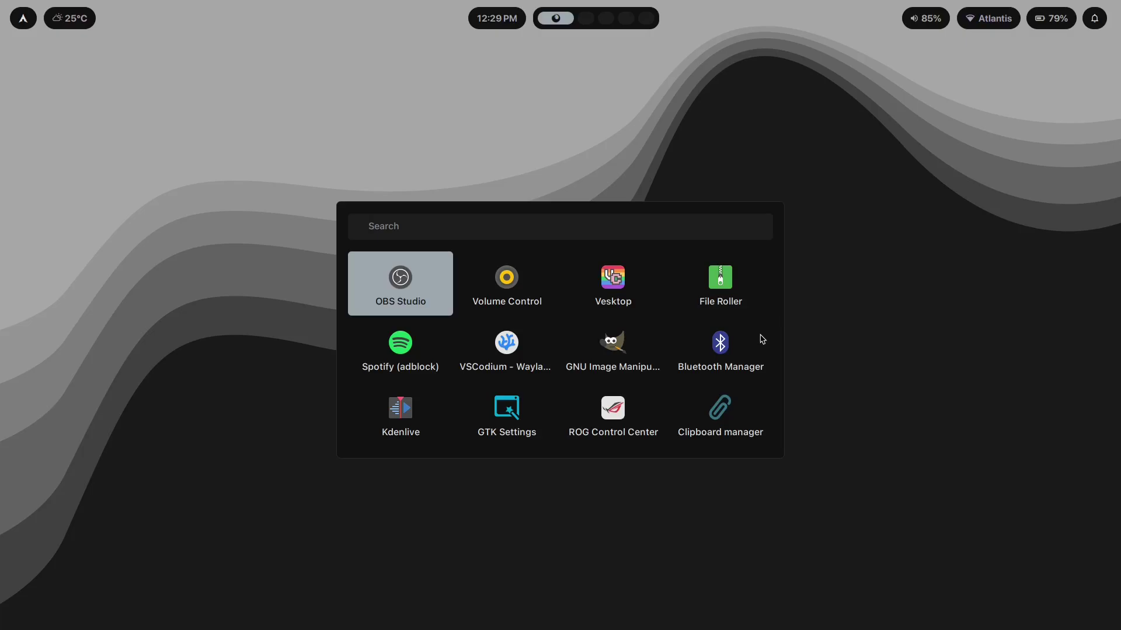
pyautogui.press('Down')
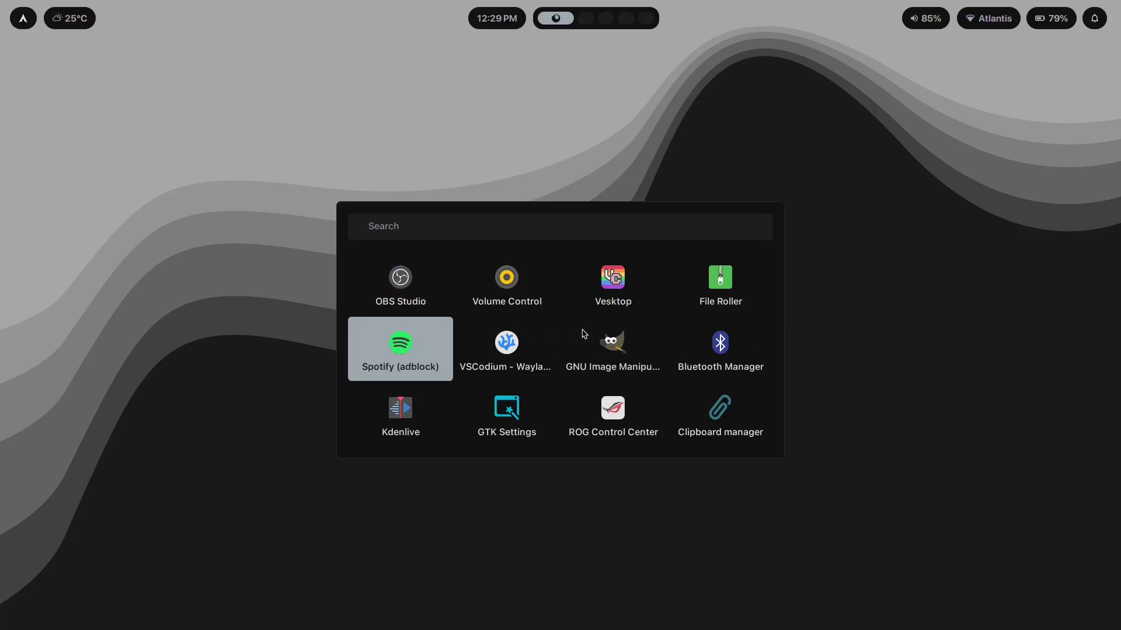
pyautogui.press('Up')
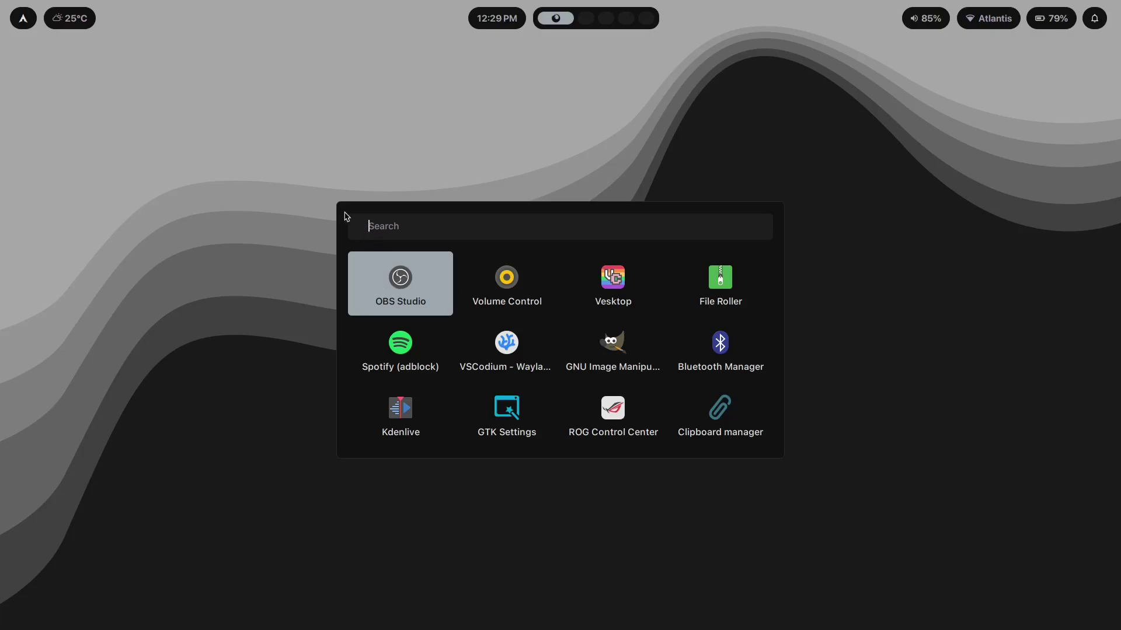
pyautogui.press('Right')
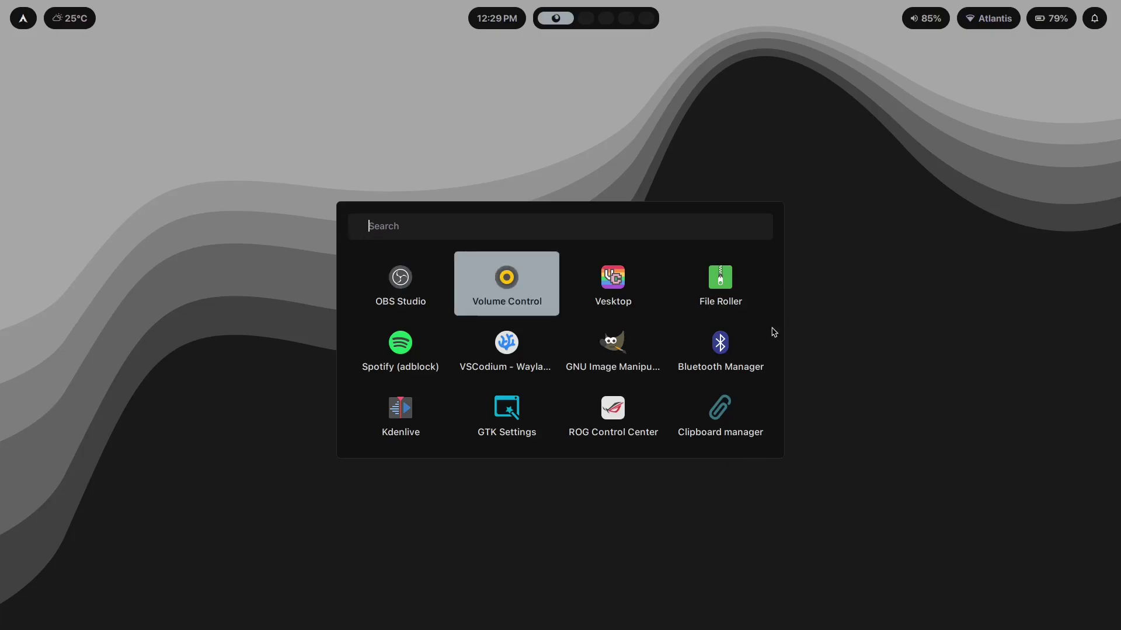
pyautogui.press('Left')
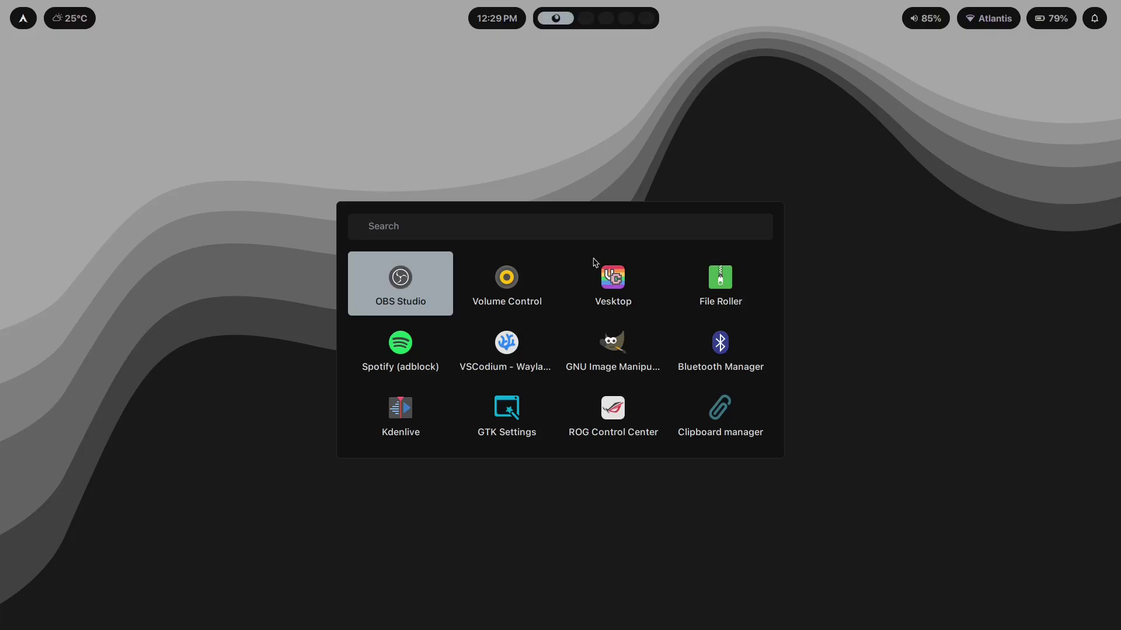
pyautogui.press('Escape')
# - Raise the screen brightness to 100% and adjust the volume to 90%
pyautogui.press('XF86MonBrightnessUp')
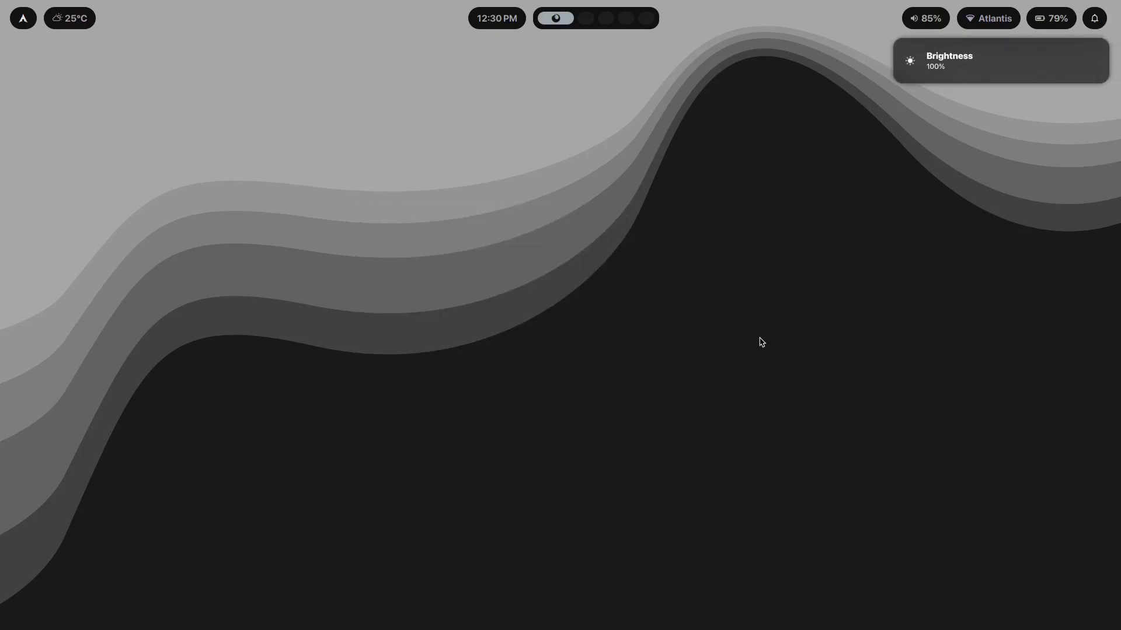
pyautogui.press('XF86AudioRaiseVolume')
pyautogui.press('XF86AudioRaiseVolume')
pyautogui.press('XF86AudioLowerVolume')
pyautogui.press('XF86AudioLowerVolume')
# - Go to workspace 2 and choose the e-ink theme in the theme selector
pyautogui.press('super+2')
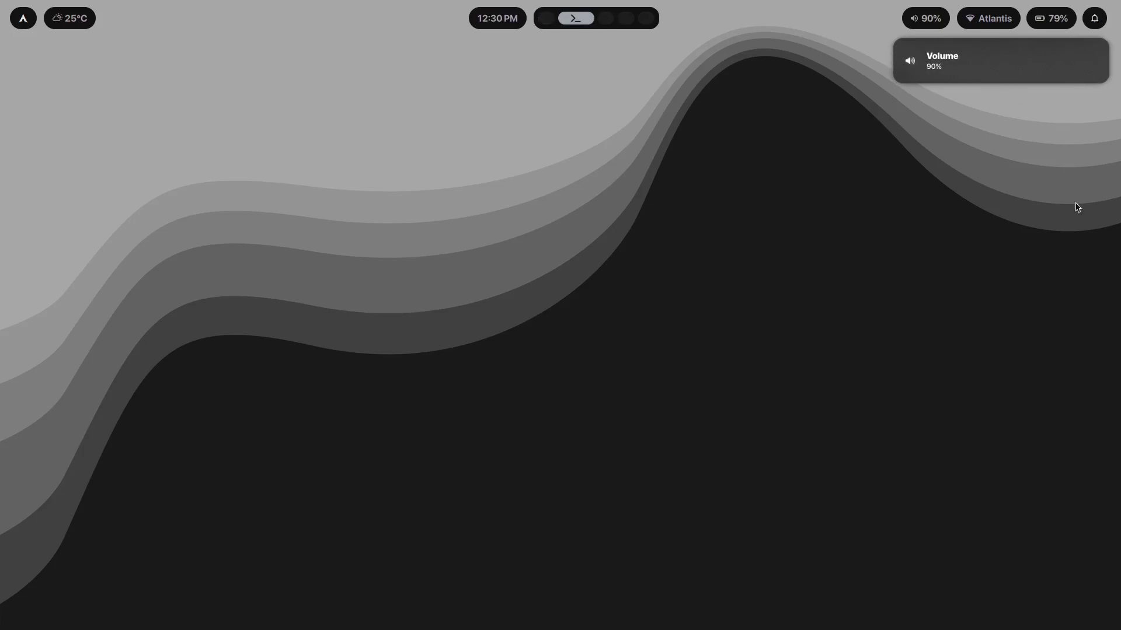
pyautogui.press('super+t')
pyautogui.press('Down')
pyautogui.press('Return')
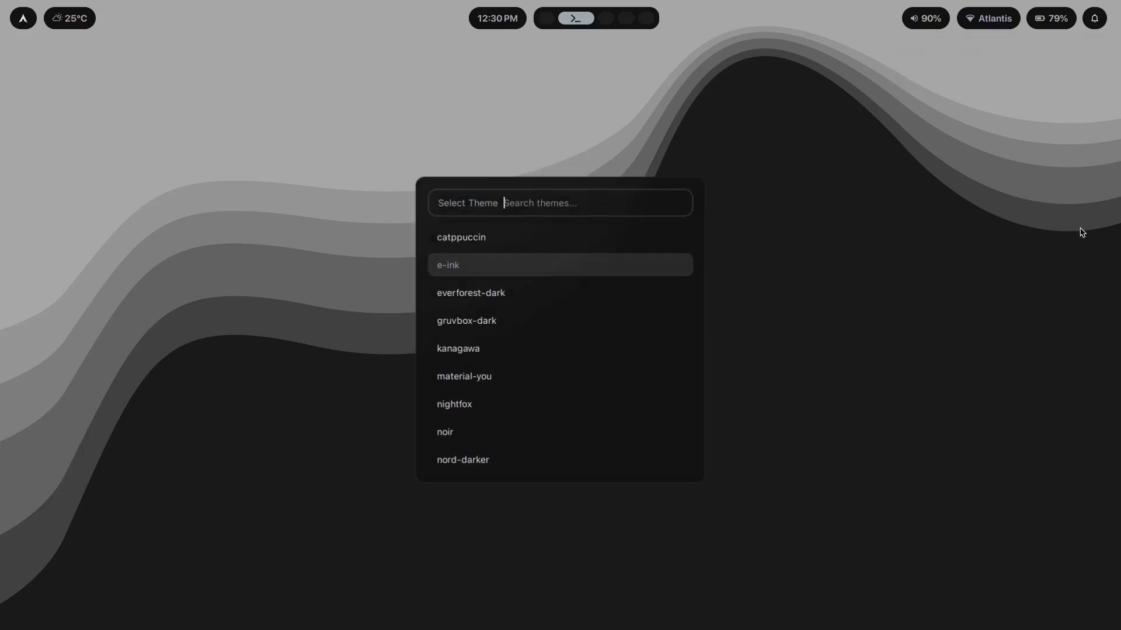
# - Set the desktop wallpaper to shade.jpg and dismiss the notification
pyautogui.press('Right')
pyautogui.press('Right')
pyautogui.press('Right')
pyautogui.press('Right')
pyautogui.press('Left')
pyautogui.press('Right')
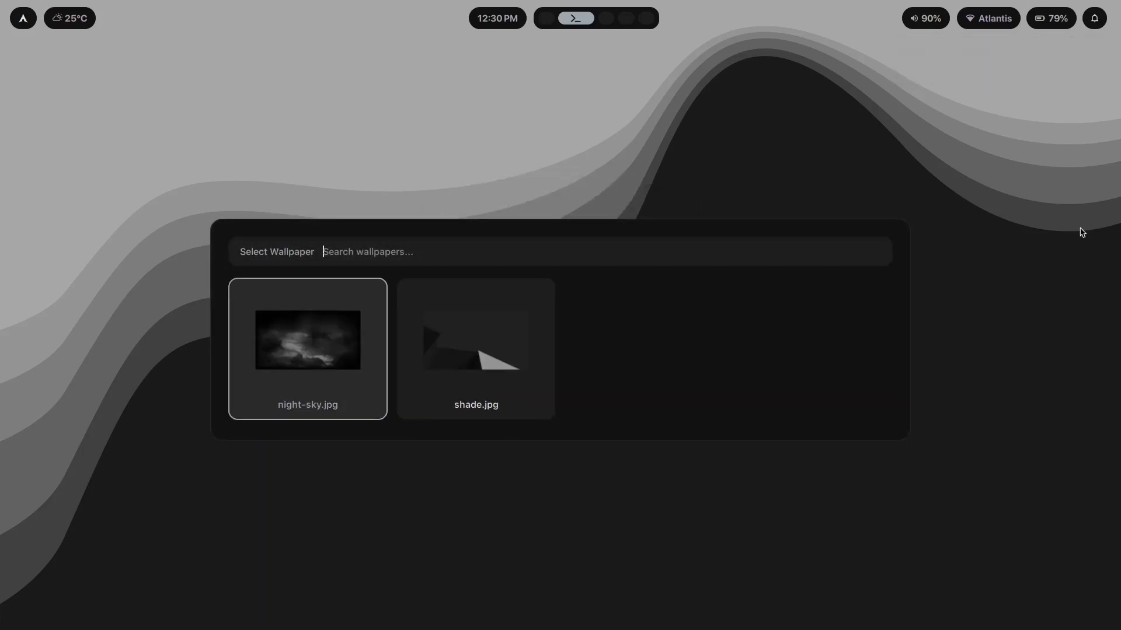
pyautogui.press('Right')
pyautogui.press('Return')
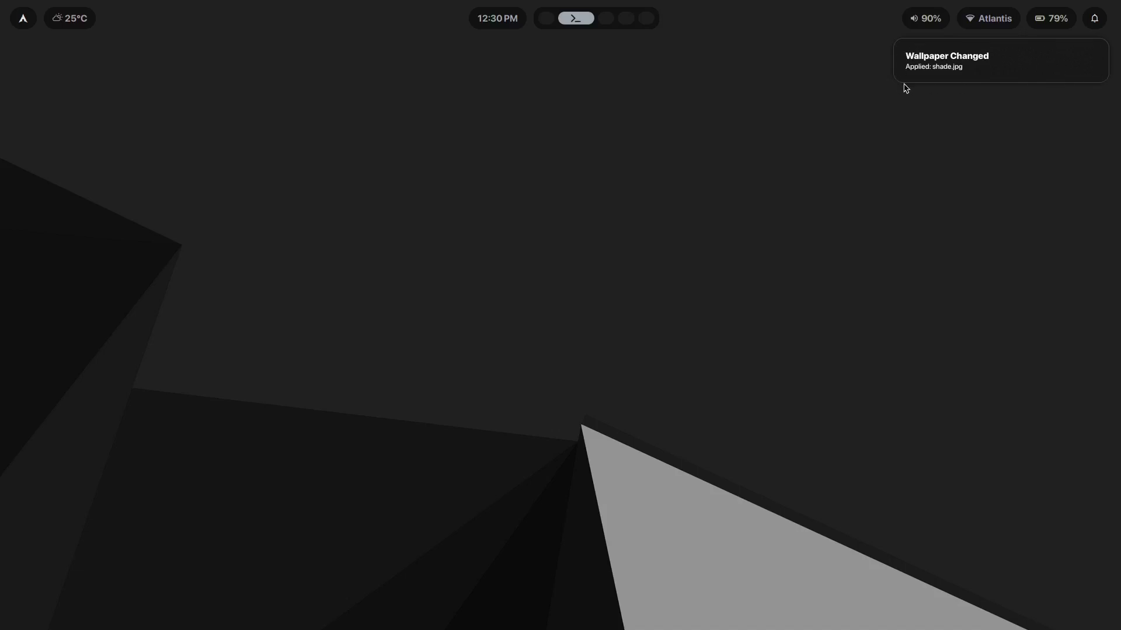
pyautogui.click(1031, 58)
# - Look at workspace 1, return to workspace 2, and briefly show the application launcher and a browser window
pyautogui.press('super+1')
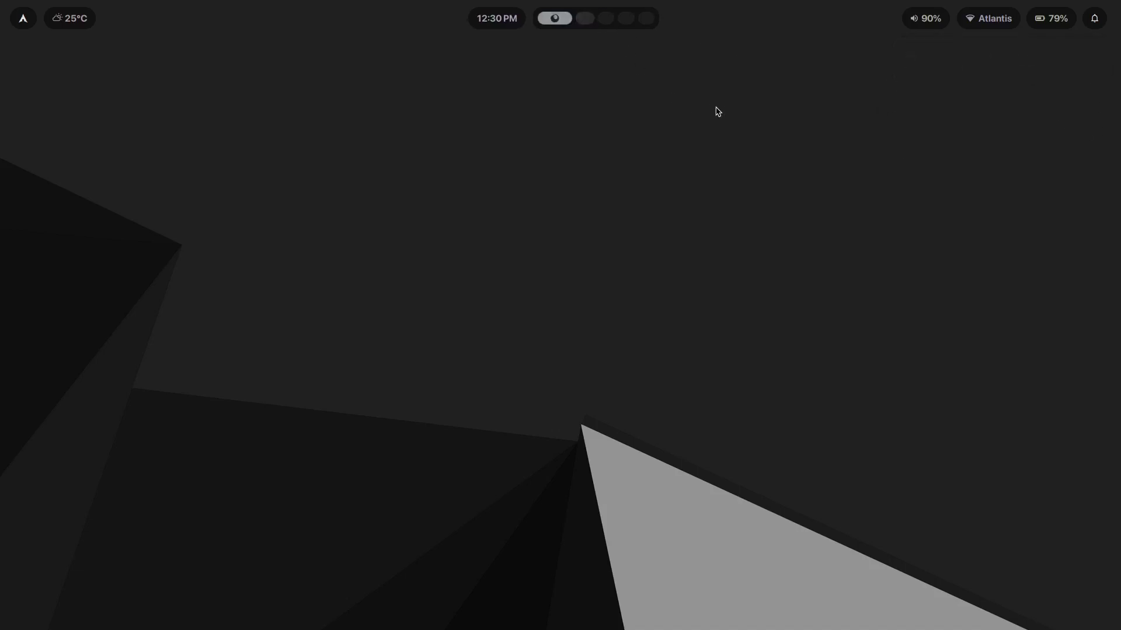
pyautogui.press('super+2')
pyautogui.press('super+space')
pyautogui.press('Escape')
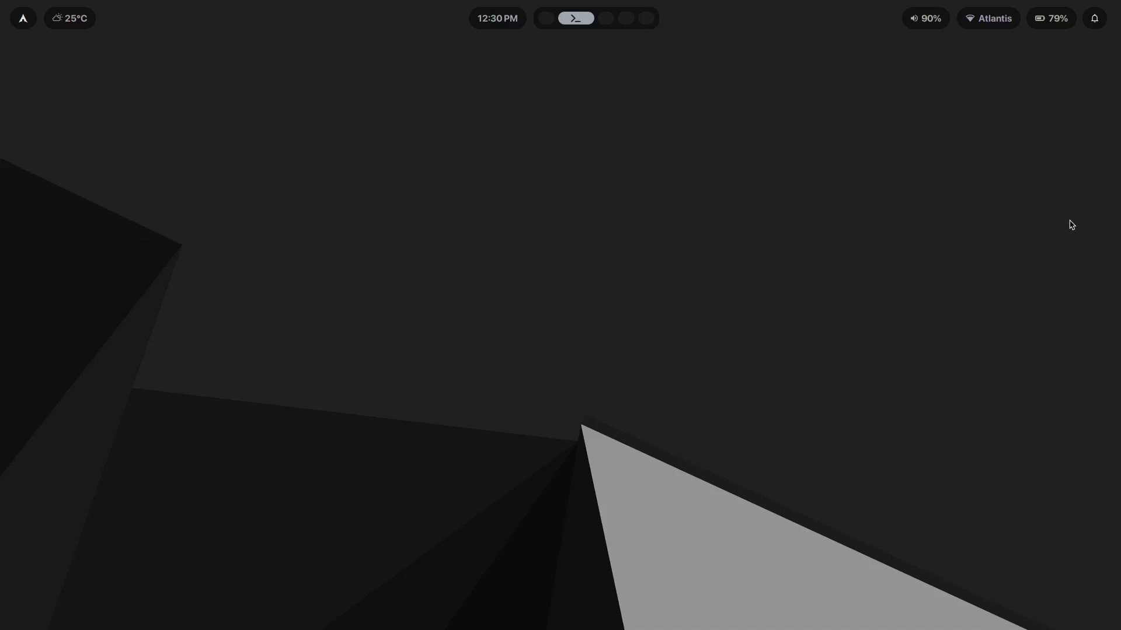
pyautogui.press('super+Return')
pyautogui.press('super+q')
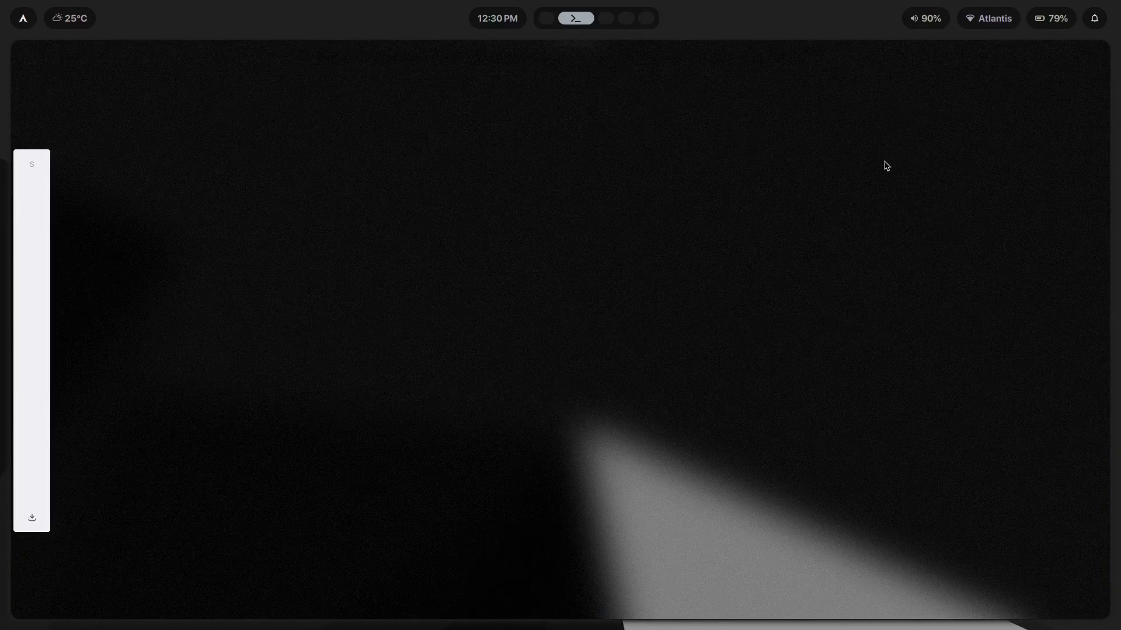
# - Demonstrate the night light by toggling it on and off twice
pyautogui.press('super+n')
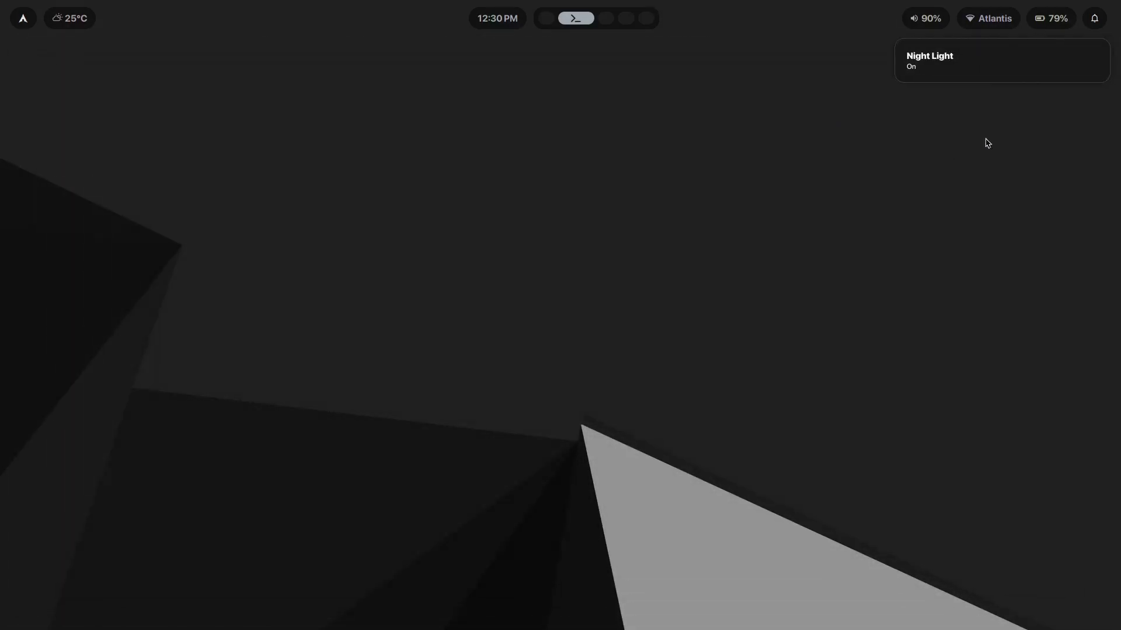
pyautogui.press('super+n')
pyautogui.press('super+n')
pyautogui.press('super+n')
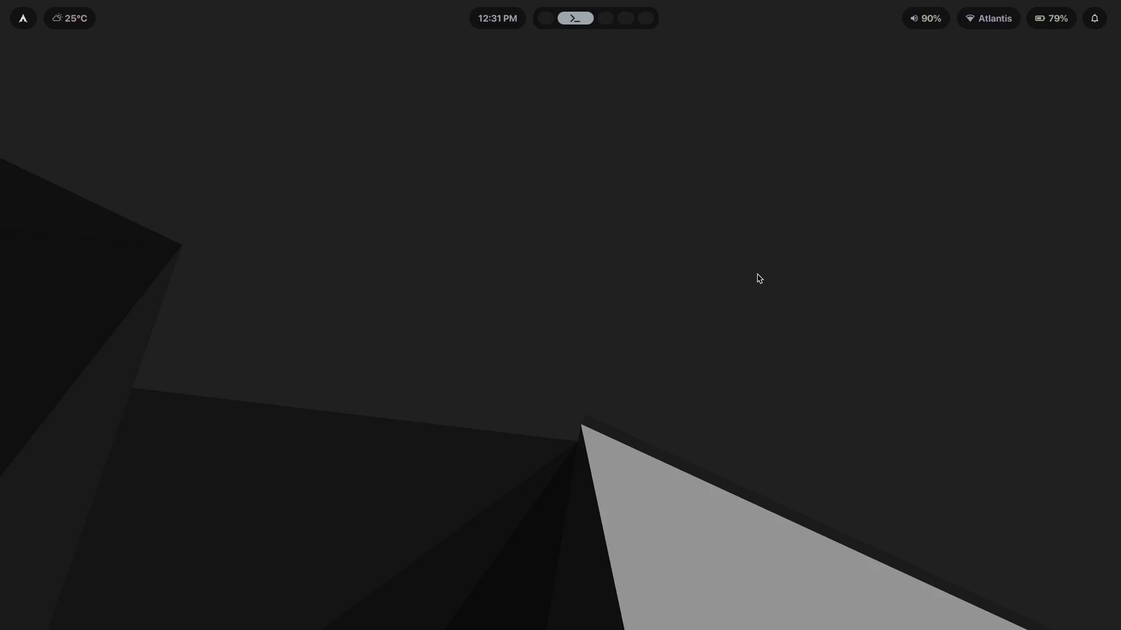
# - Check the browser's sidebar color, close the browser, and open the GTK settings by searching the launcher for "nwg"
pyautogui.press('super+b')
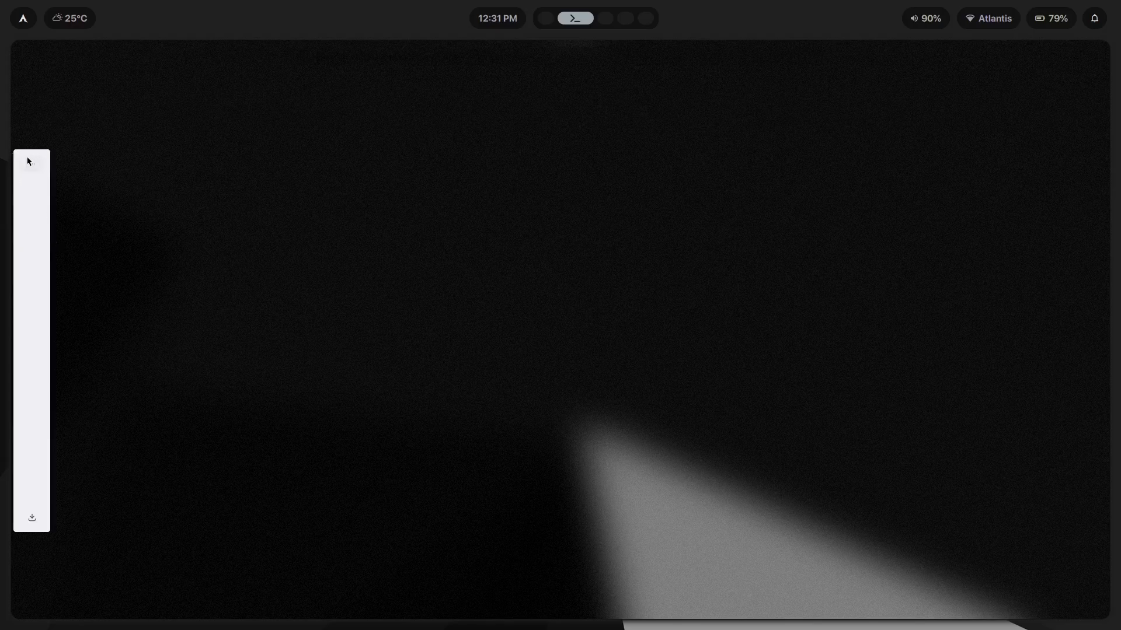
pyautogui.press('super')
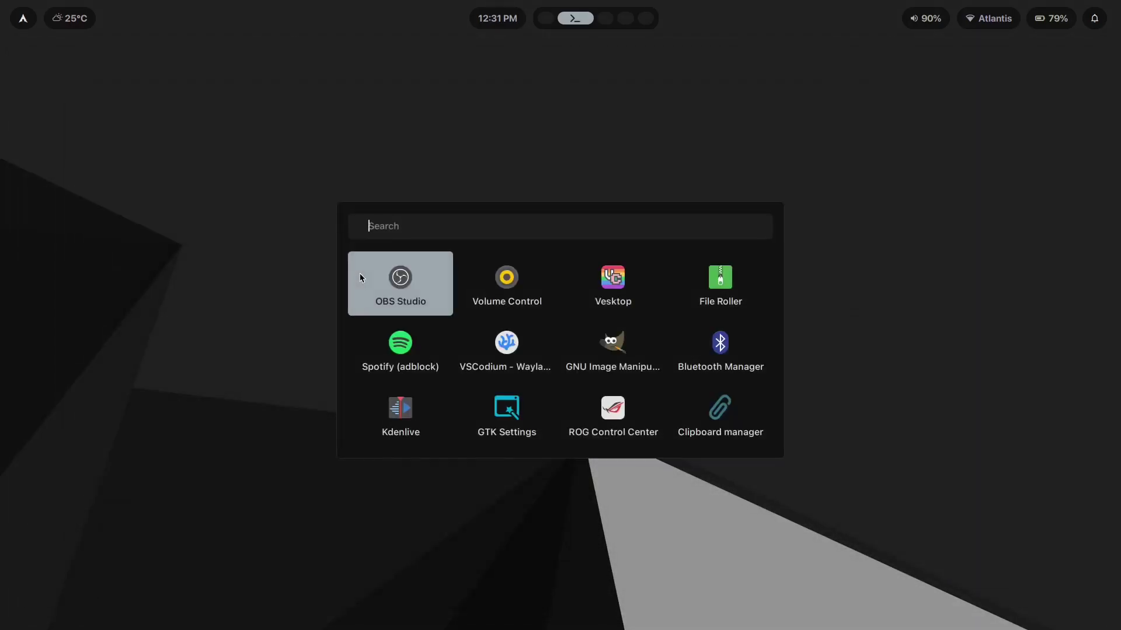
pyautogui.write('nwg')
pyautogui.press('Return')
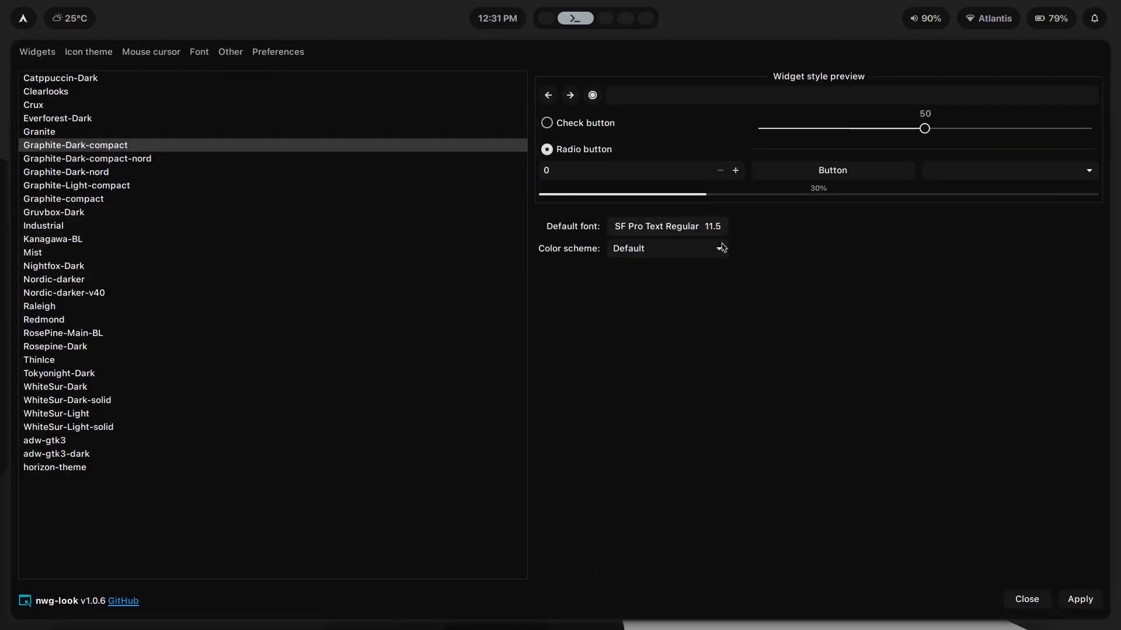
# - Set the GTK color scheme to Prefer dark, apply it and close the settings
pyautogui.click(667, 249)
pyautogui.click(680, 272)
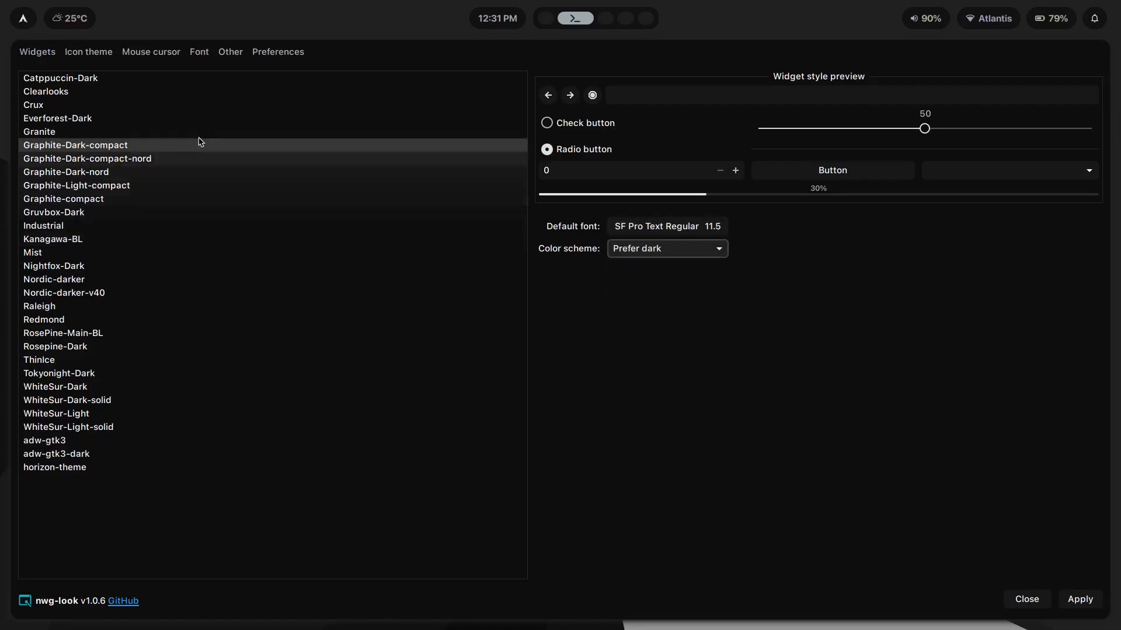
pyautogui.click(1079, 599)
pyautogui.click(1047, 602)
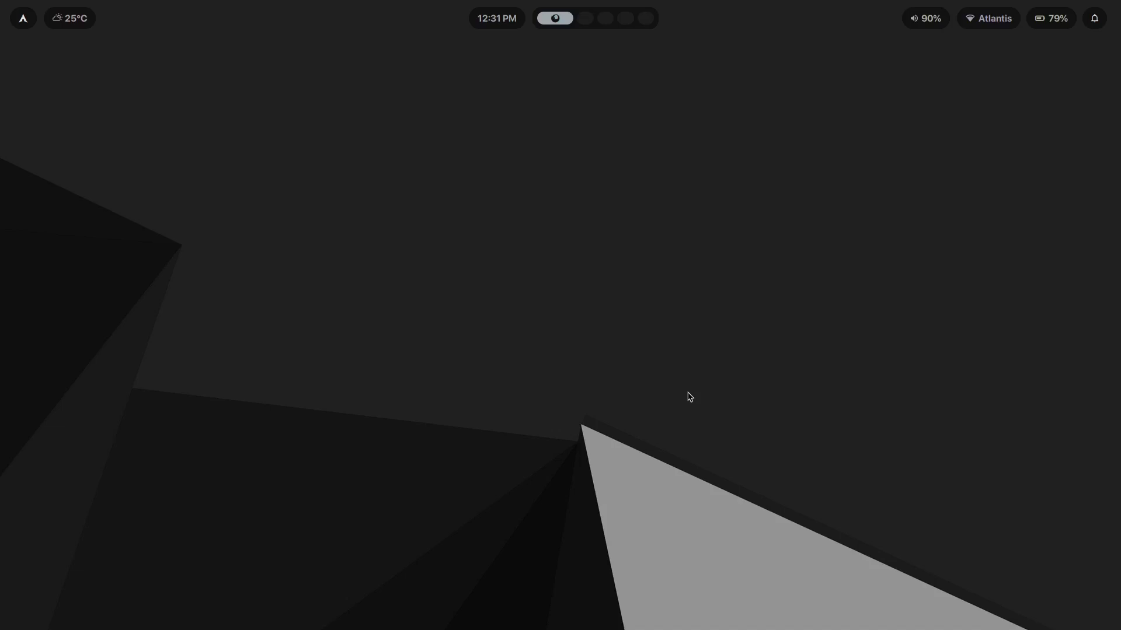
# - Open the browser on workspace 1 and briefly show its options menu
pyautogui.press('super+b')
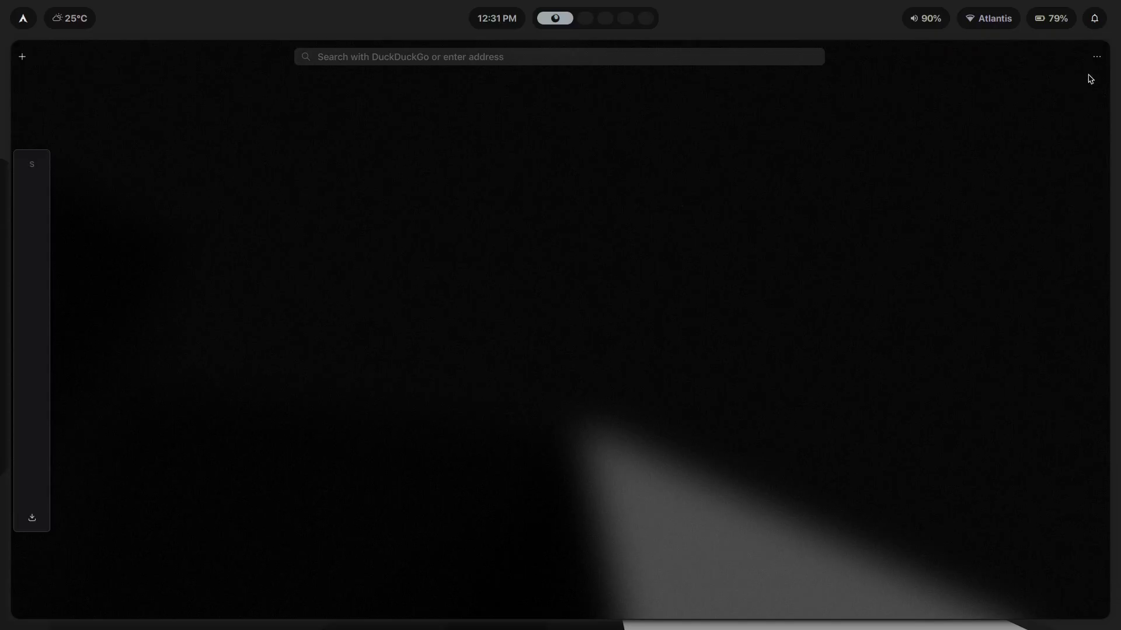
pyautogui.click(1096, 57)
pyautogui.click(830, 233)
# - Set the wallpaper to lines.jpg with the browser open
pyautogui.press('super+w')
pyautogui.press('Right')
pyautogui.press('Right')
pyautogui.press('Right')
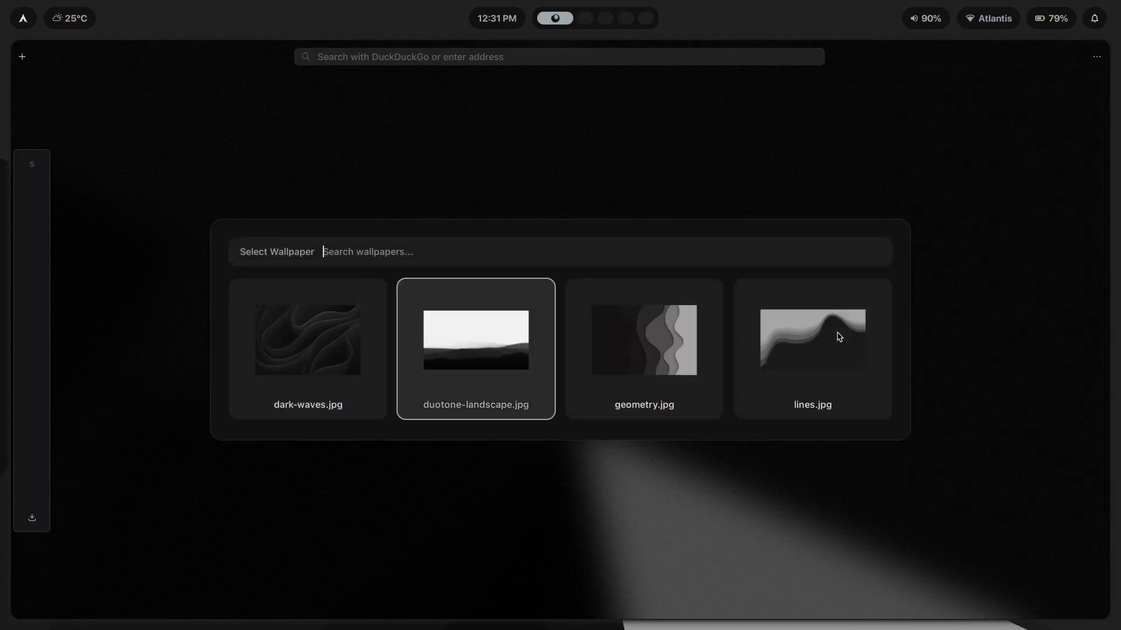
pyautogui.press('Return')
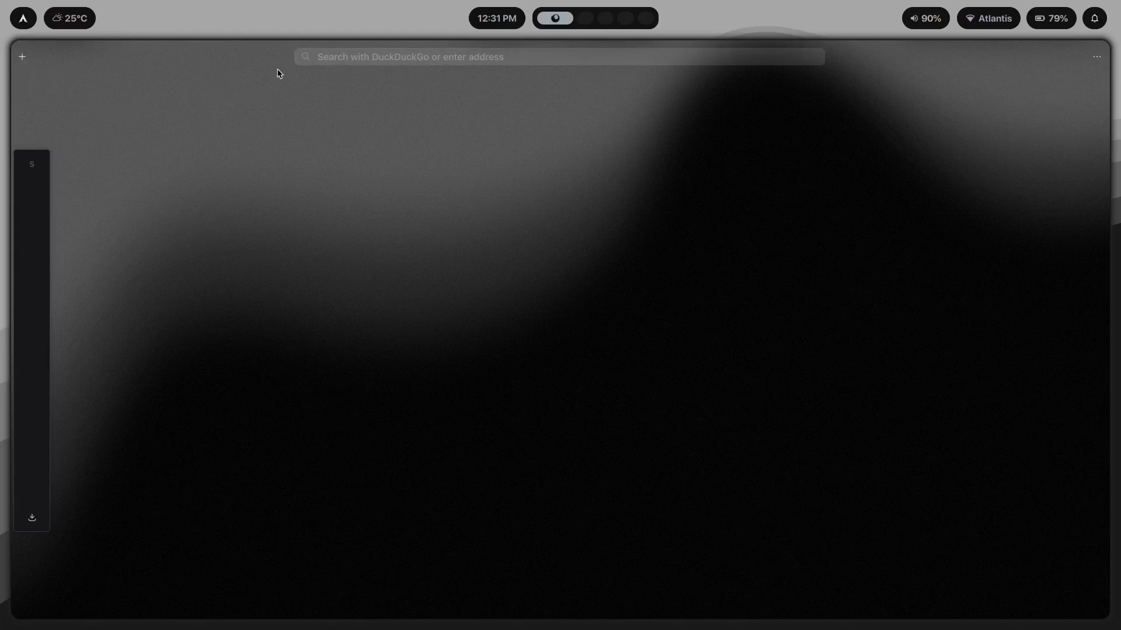
# - Show the browser's toolbar customization view and leave it without rearranging any items
pyautogui.rightClick(237, 58)
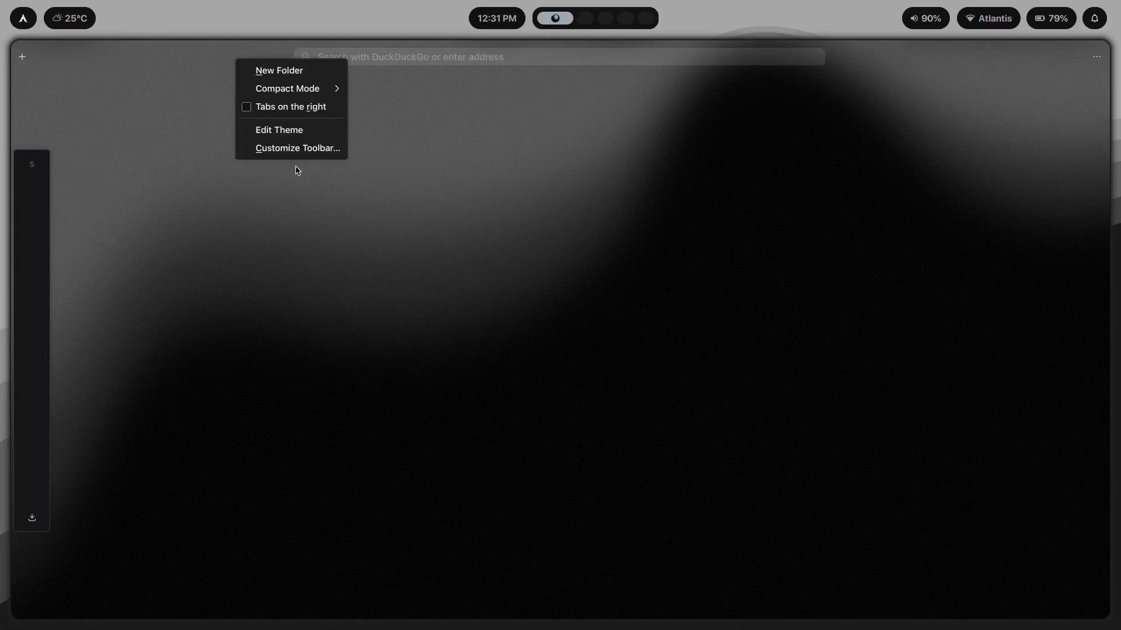
pyautogui.click(295, 148)
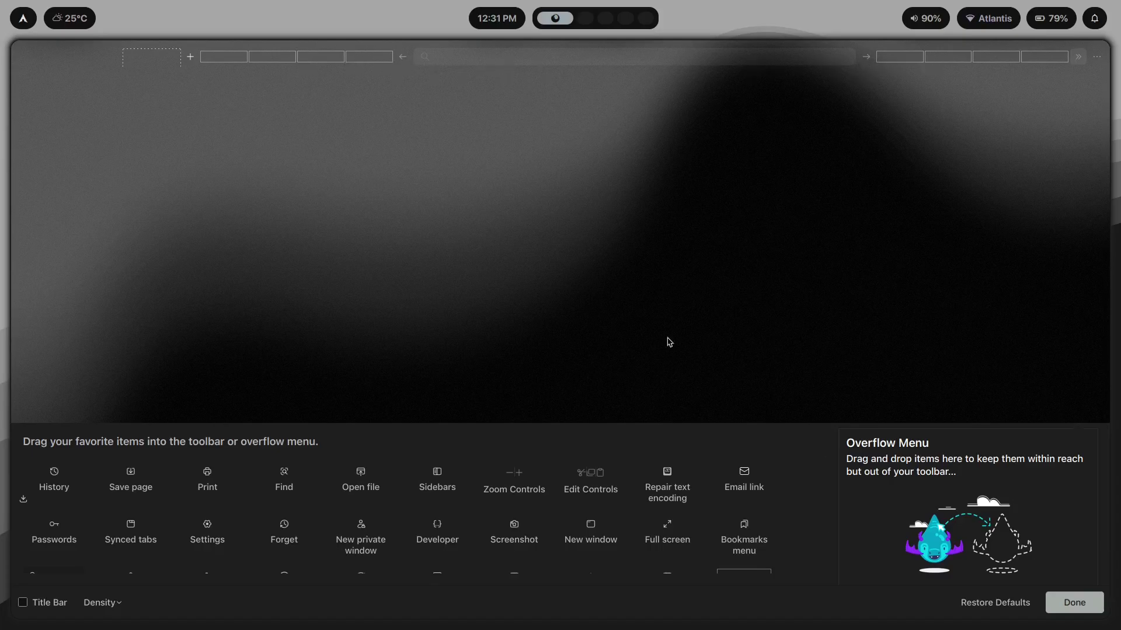
pyautogui.click(1073, 602)
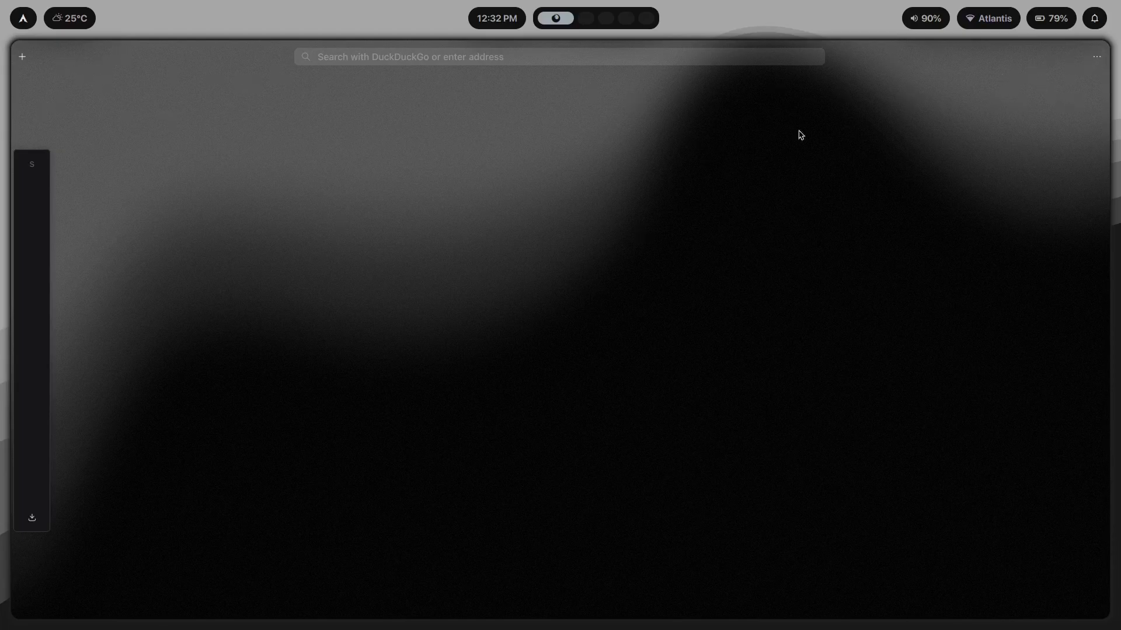
# - Open the Zen Mods page in the browser settings
pyautogui.click(1097, 57)
pyautogui.click(1021, 428)
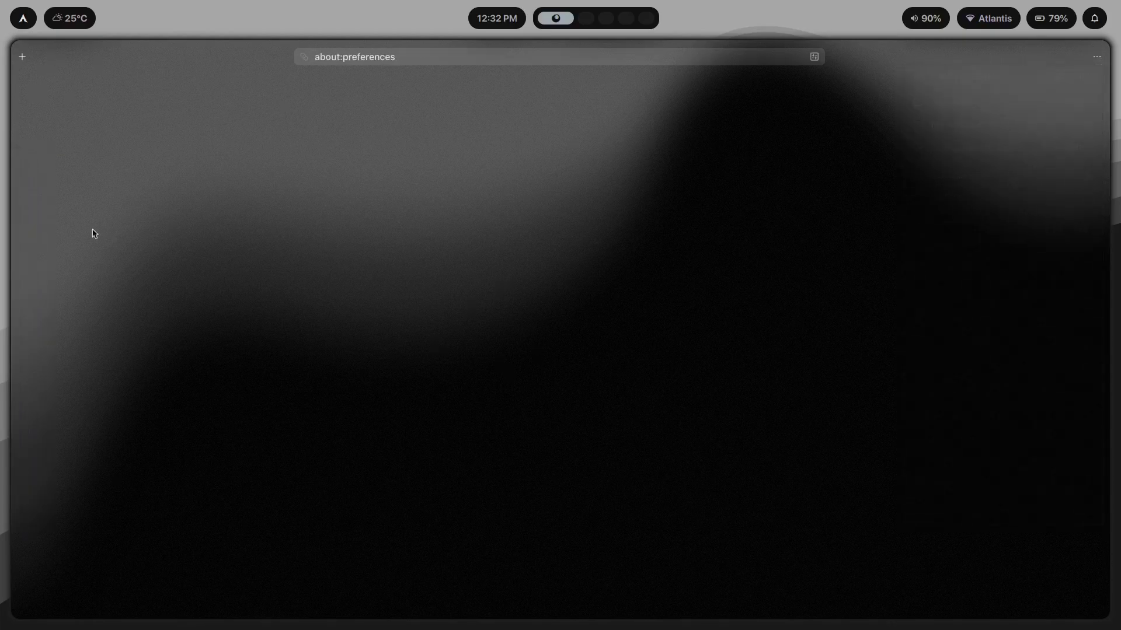
pyautogui.click(172, 285)
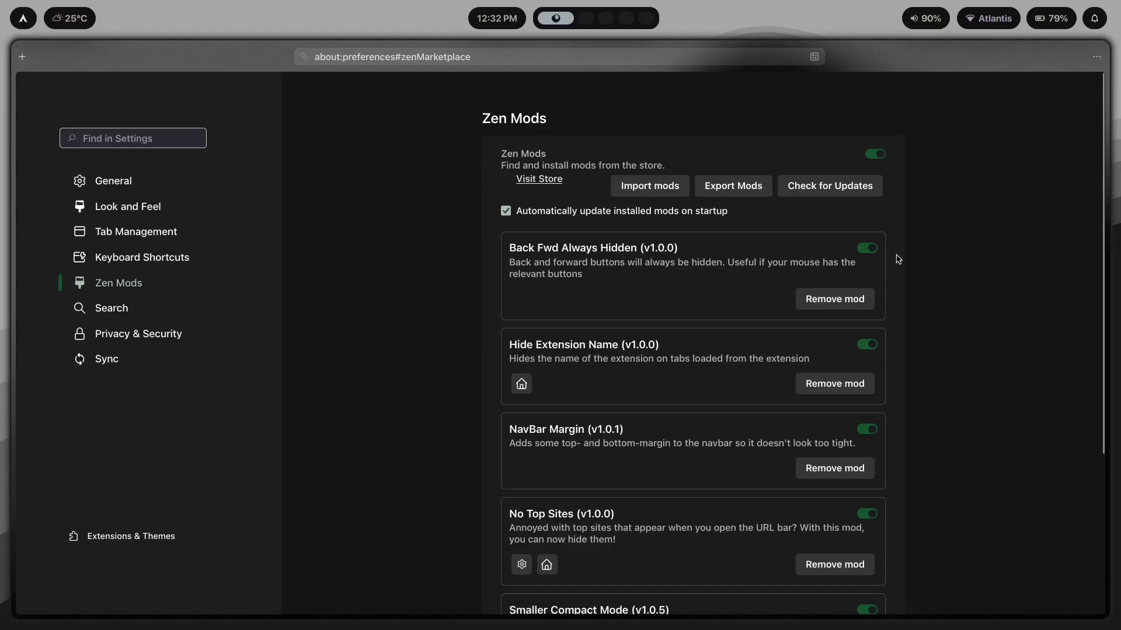
# - Examine the list of installed Zen mods from Back Fwd Always Hidden through Transparent Zen
pyautogui.scroll(-3, 642, 304)
pyautogui.scroll(3, 665, 327)
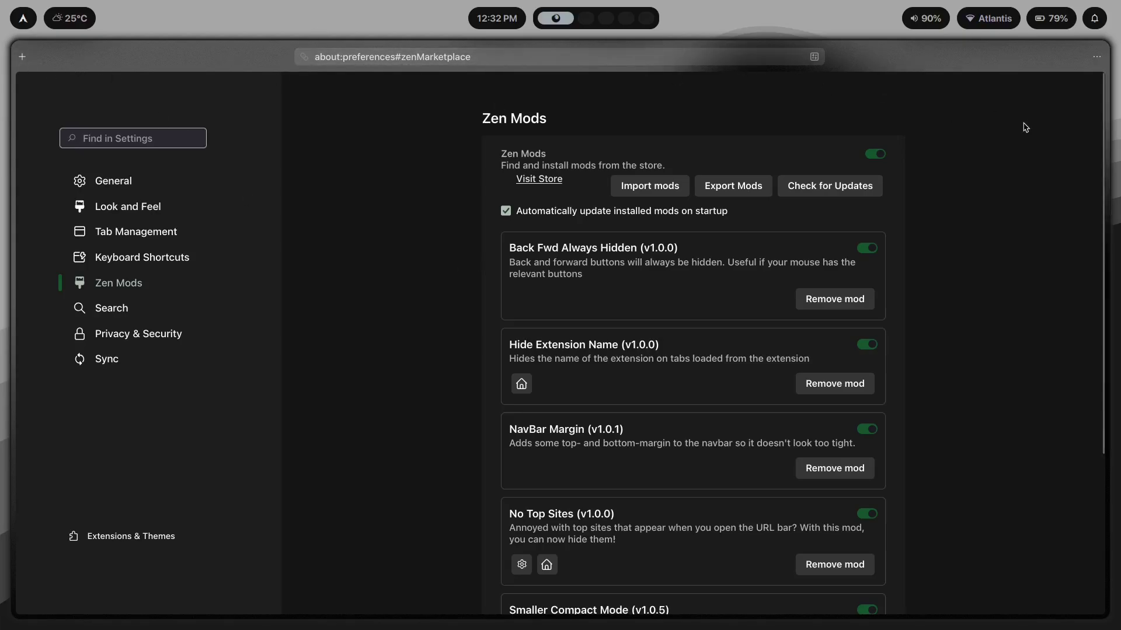
pyautogui.scroll(-3, 627, 258)
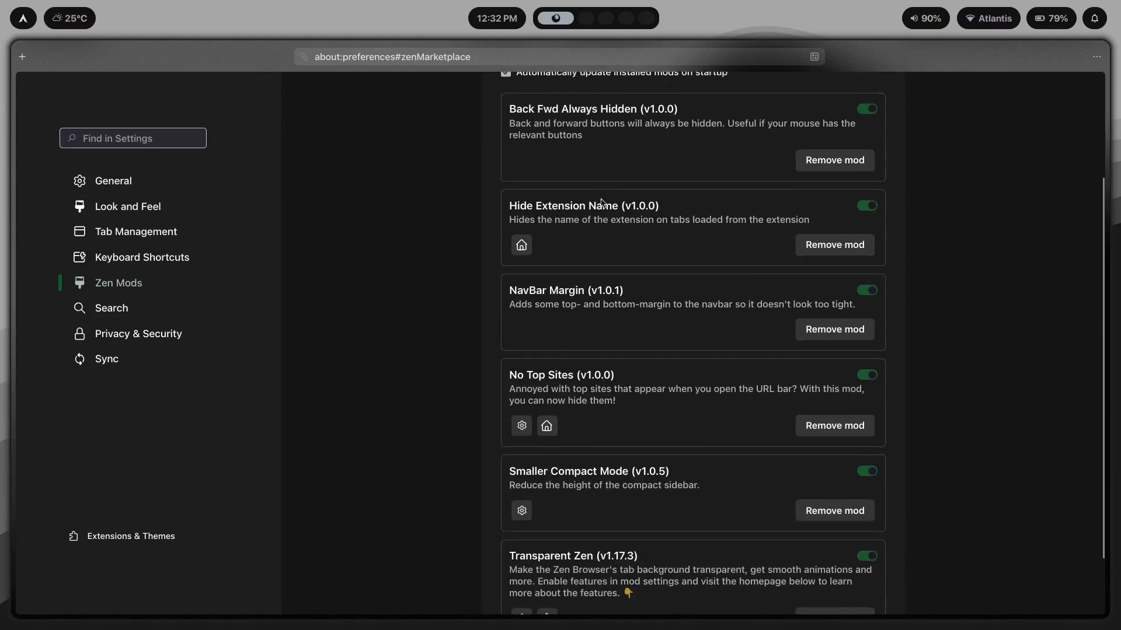
pyautogui.scroll(-1, 624, 345)
pyautogui.scroll(3, 619, 411)
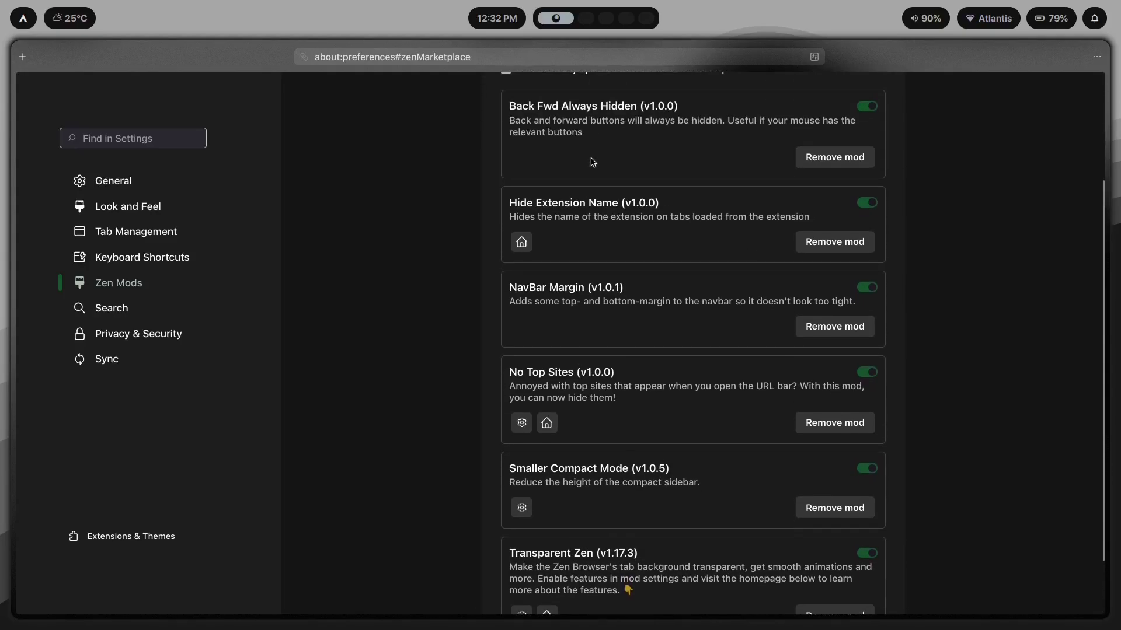
pyautogui.scroll(-3, 616, 408)
pyautogui.scroll(5, 613, 432)
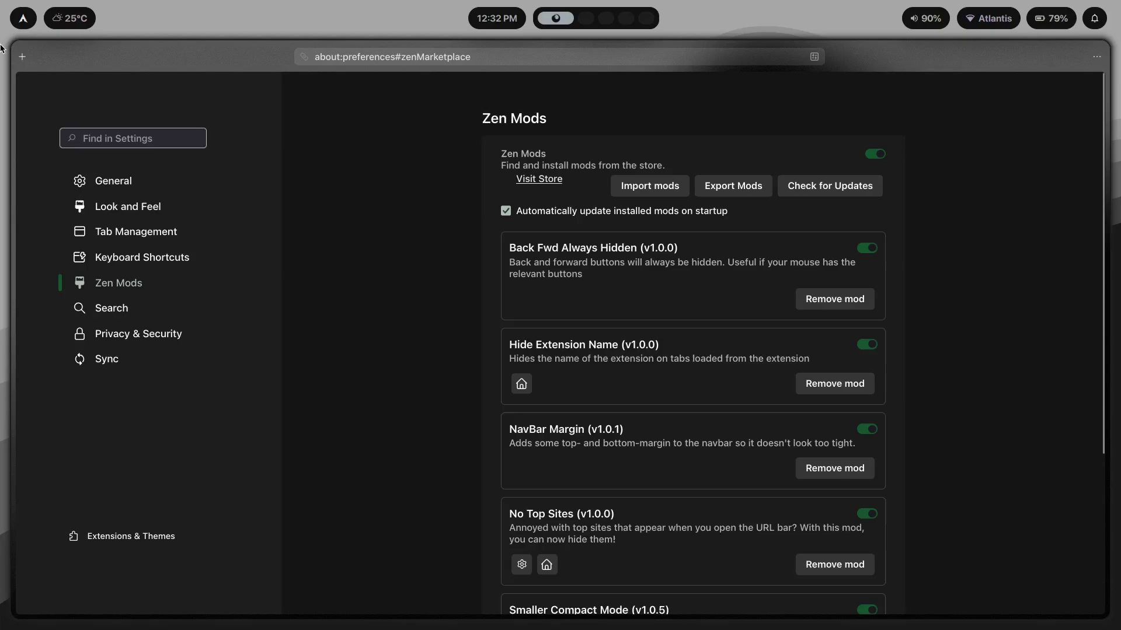
pyautogui.scroll(-2, 651, 297)
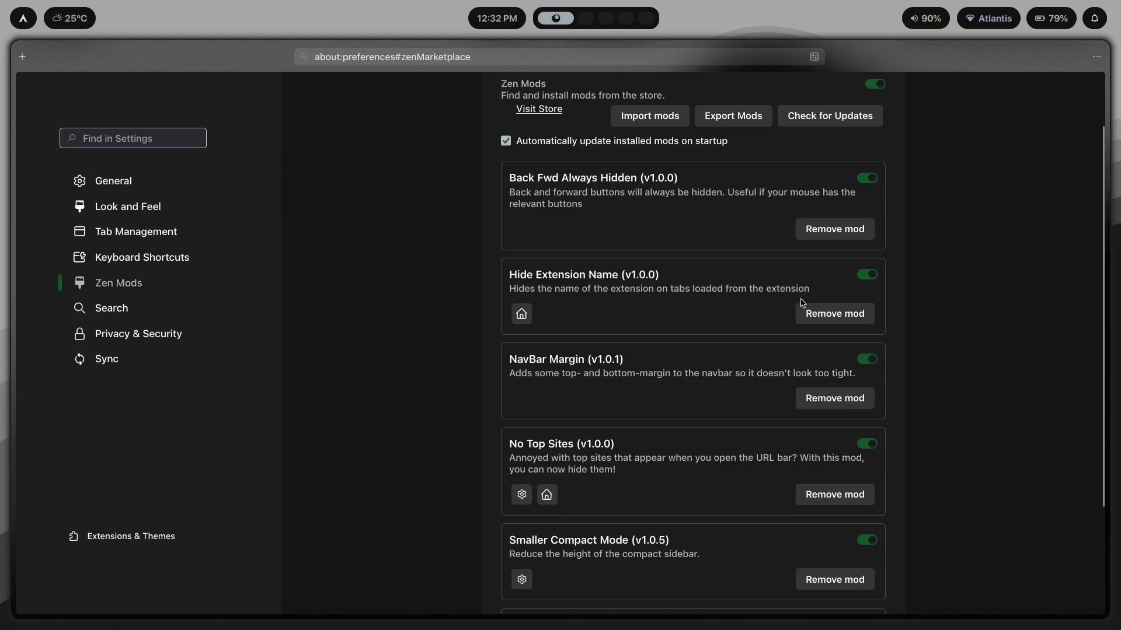
pyautogui.scroll(-1, 759, 324)
pyautogui.scroll(-5, 759, 323)
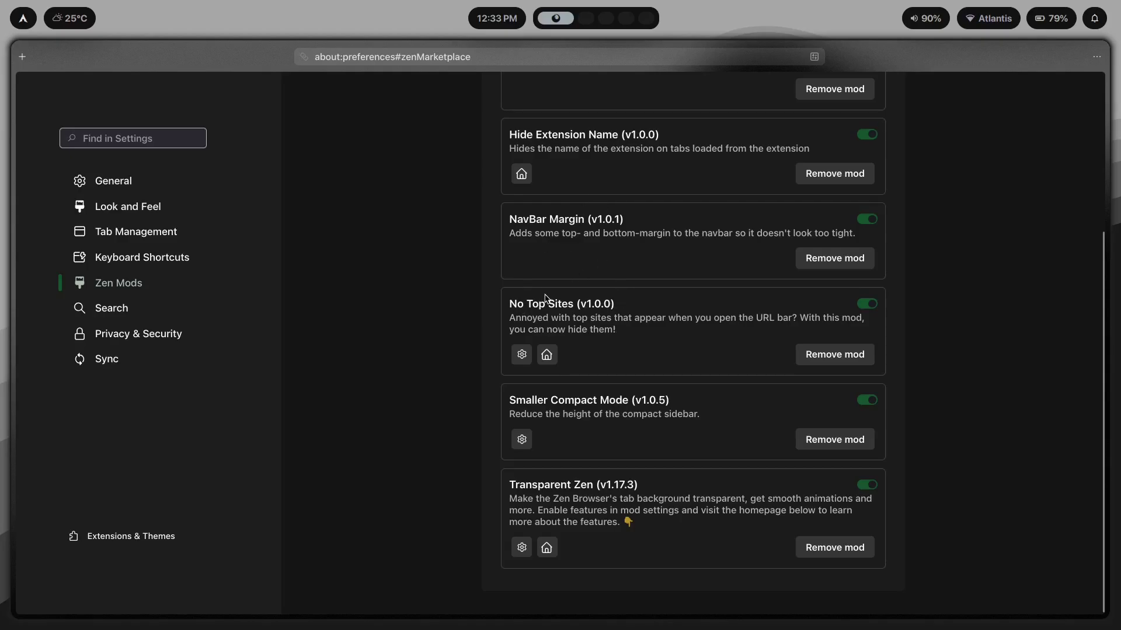
# - Bring up the floating address bar to check the No Top Sites mod, then dismiss it
pyautogui.hotkey('ctrl', 'l')
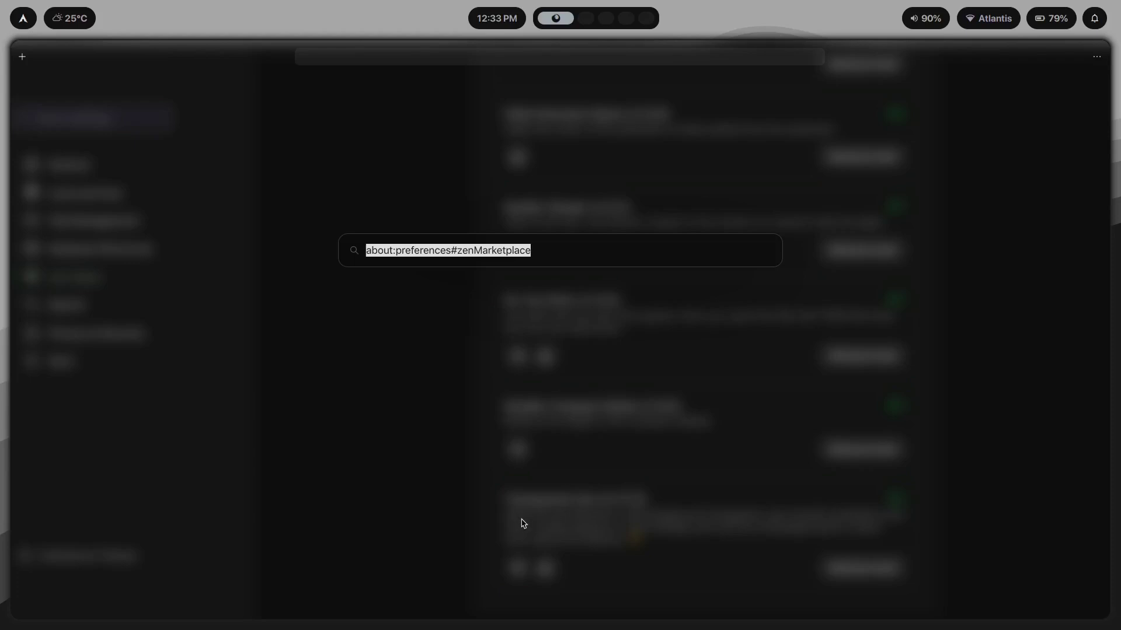
pyautogui.click(505, 251)
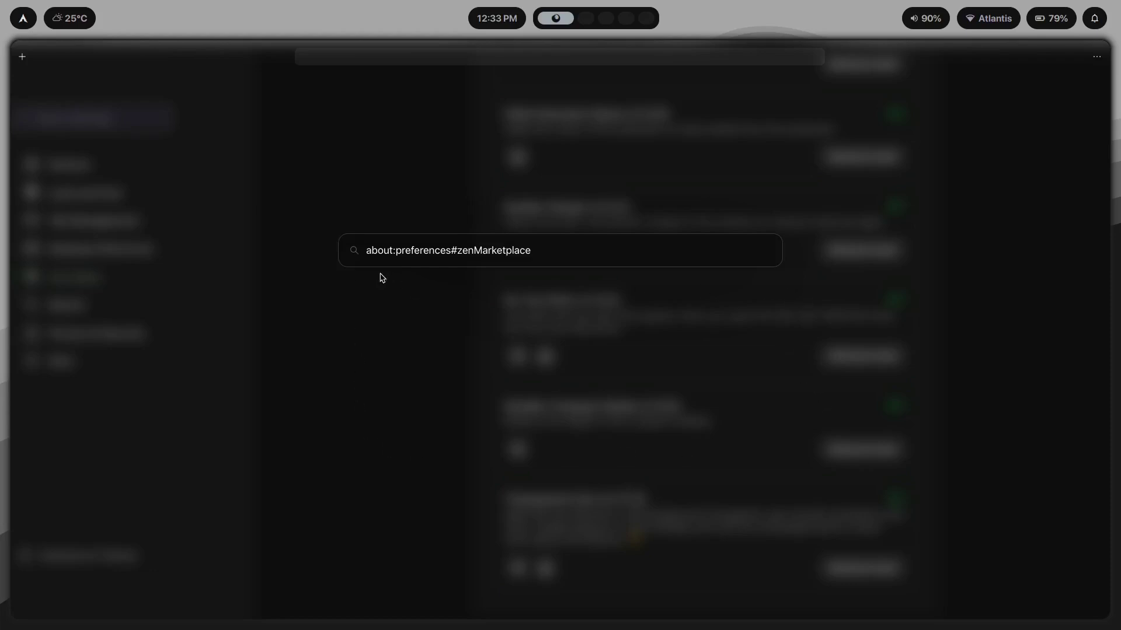
pyautogui.click(794, 437)
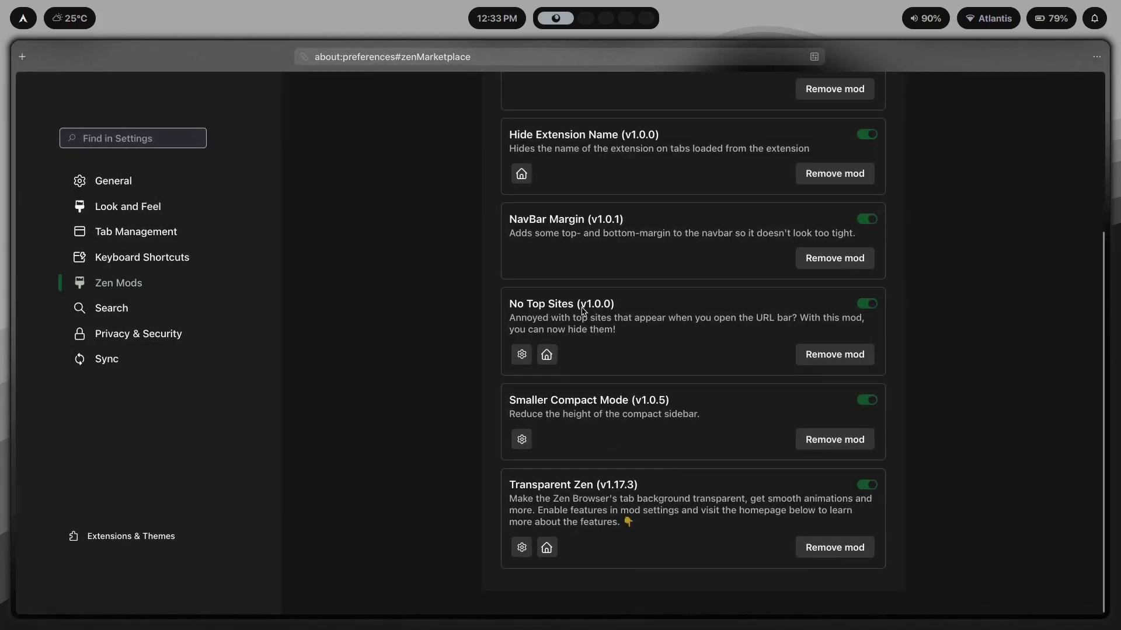
# - Disable the Smaller Compact Mode mod to compare the compact sidebar's height, then re-enable it
pyautogui.scroll(-1, 490, 405)
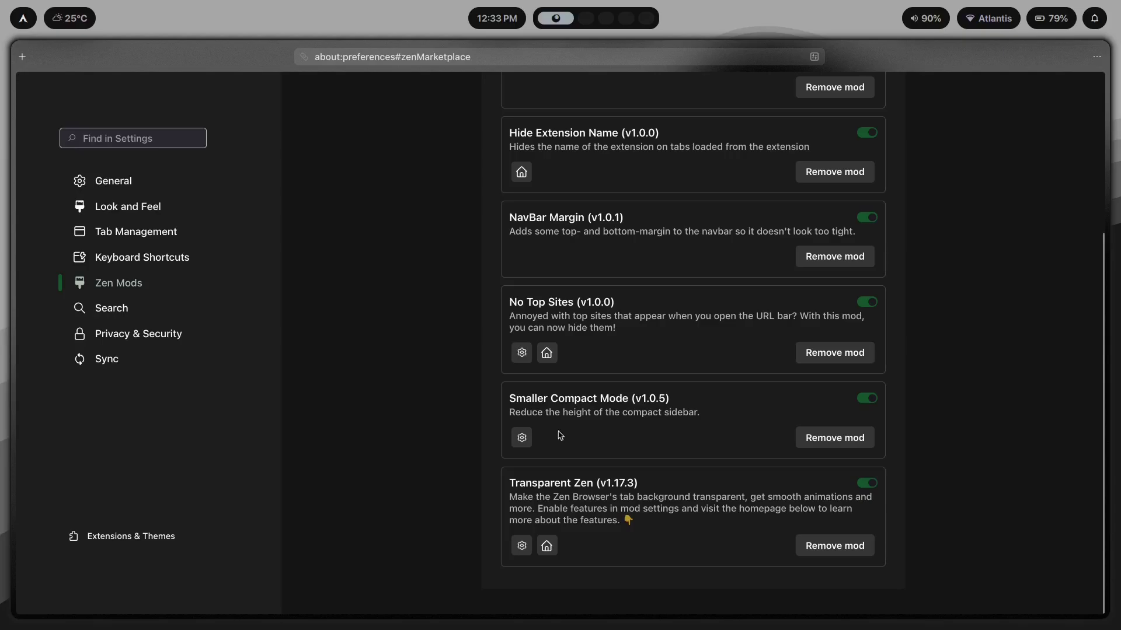
pyautogui.moveTo(14, 281)
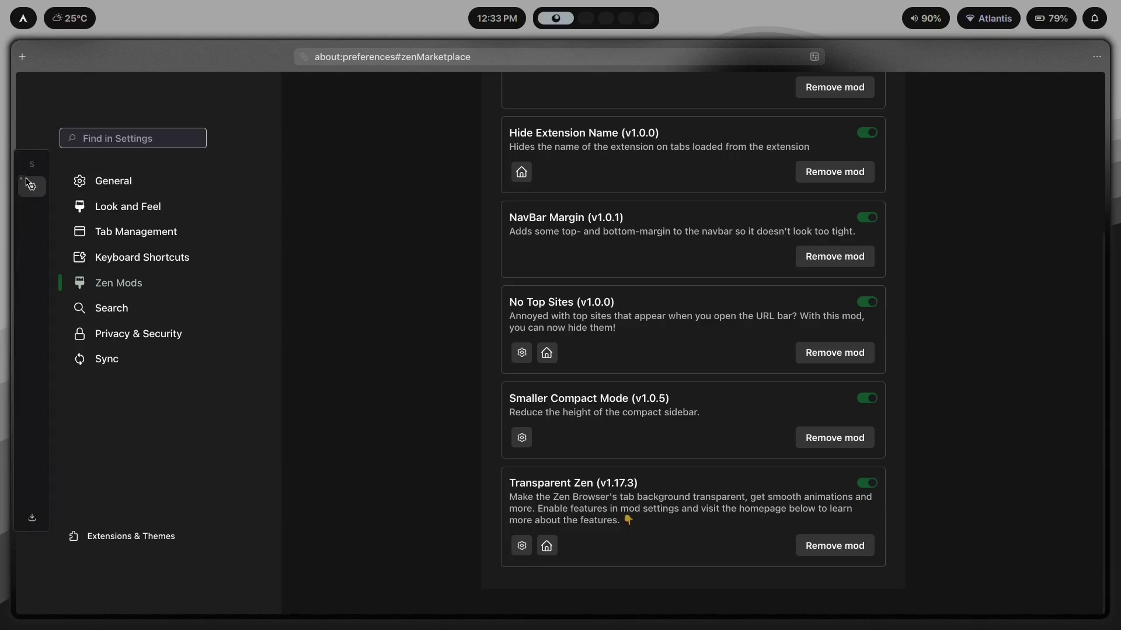
pyautogui.click(867, 398)
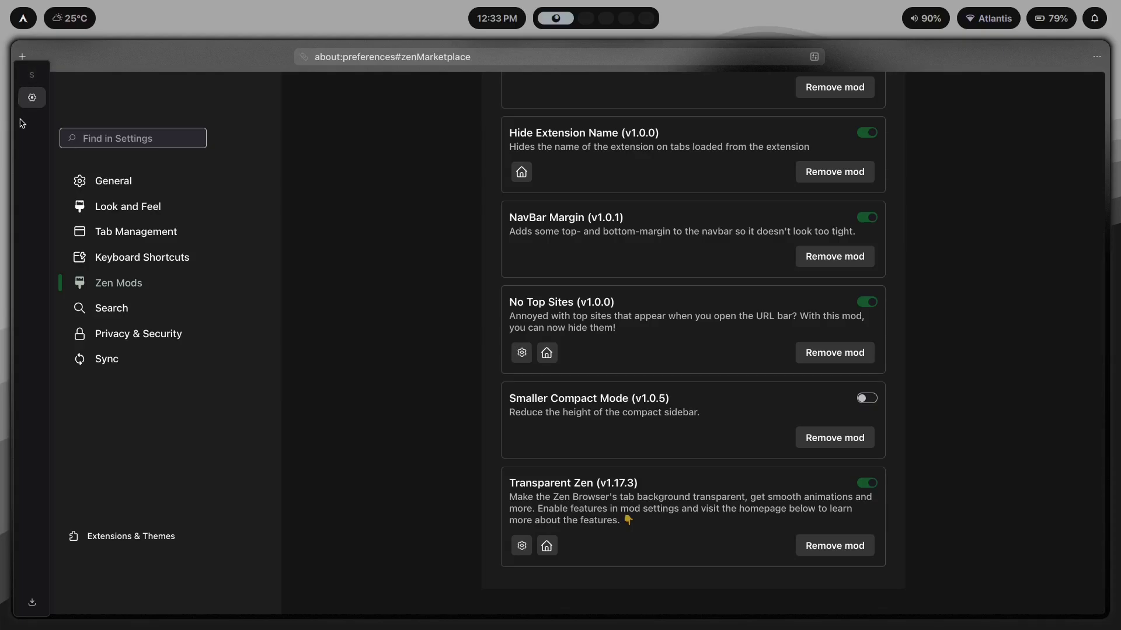
pyautogui.click(866, 398)
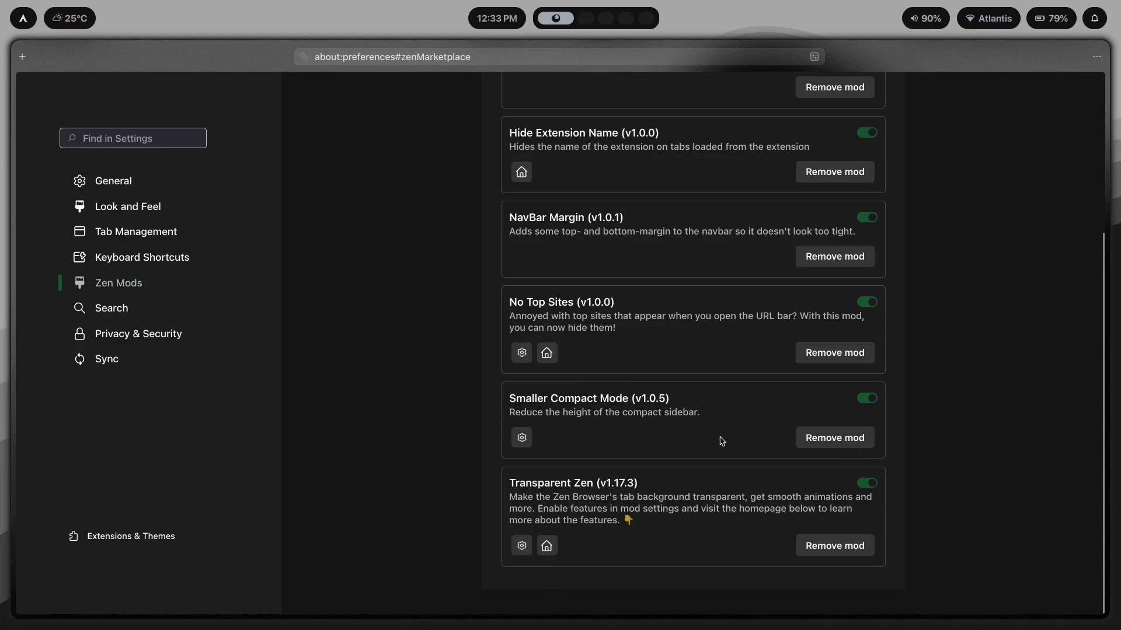
# - Open the Transparent Zen mod's settings and check the transparency in a temporary new browser window
pyautogui.scroll(1, 443, 417)
pyautogui.scroll(-1, 438, 420)
pyautogui.click(519, 547)
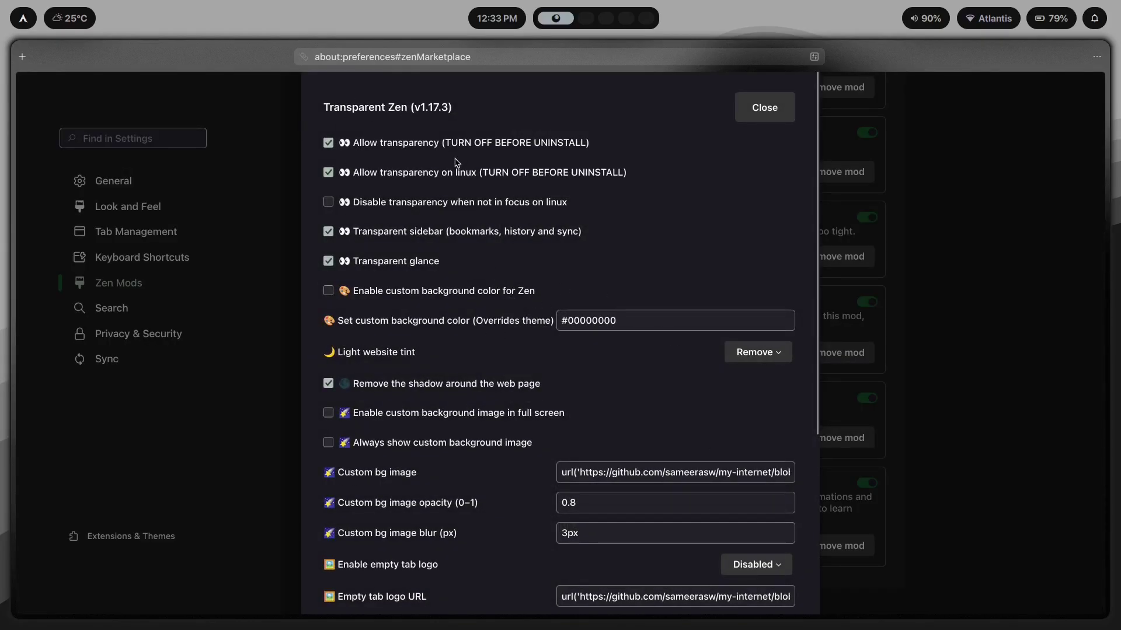
pyautogui.hotkey('ctrl', 'n')
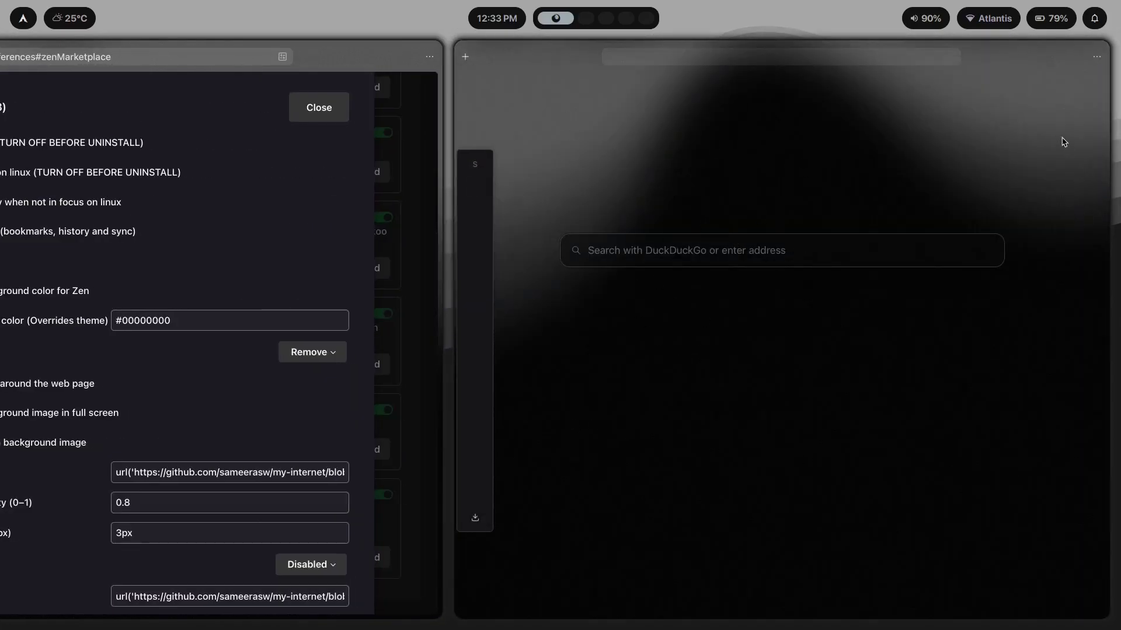
pyautogui.hotkey('ctrl', 'w')
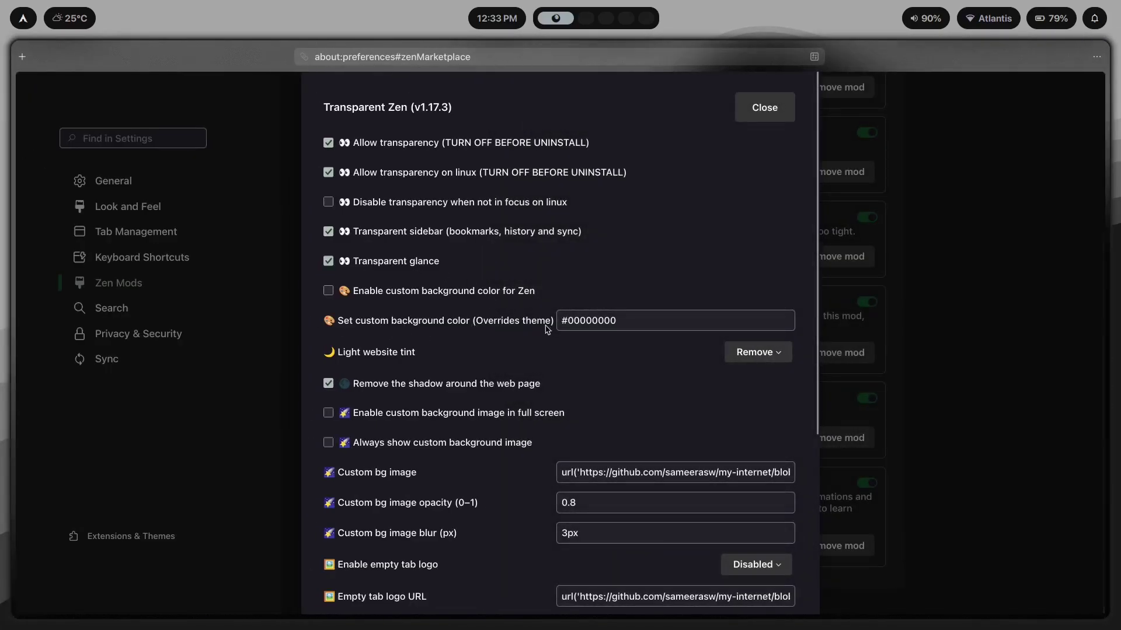
# - Try the custom background color option for Zen in the Transparent Zen settings, then disable it again
pyautogui.click(404, 294)
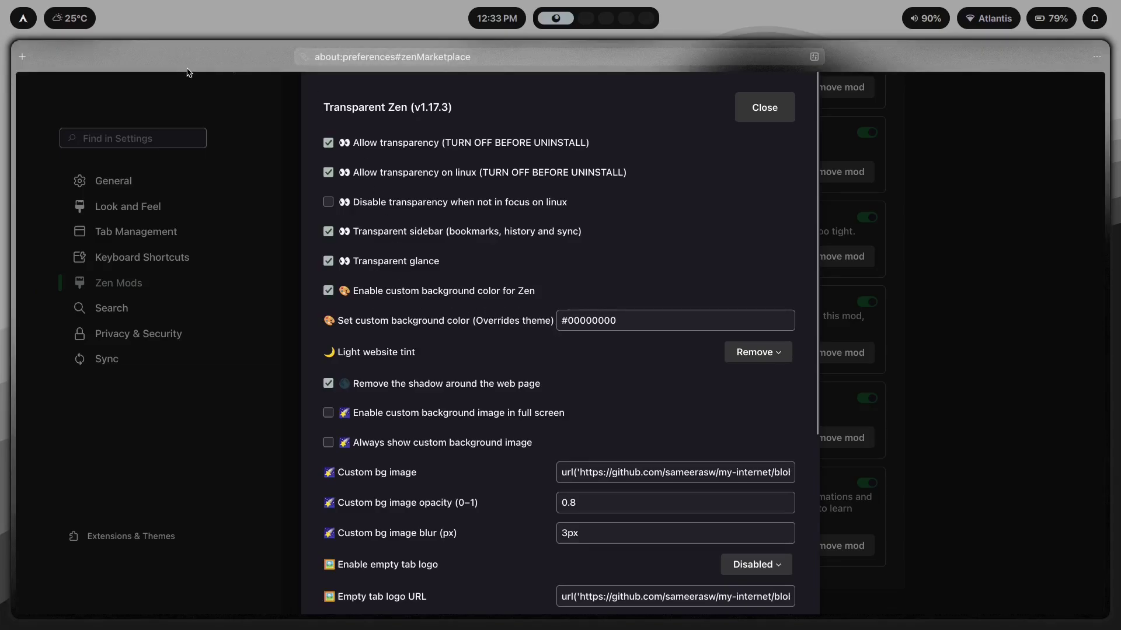
pyautogui.click(624, 320)
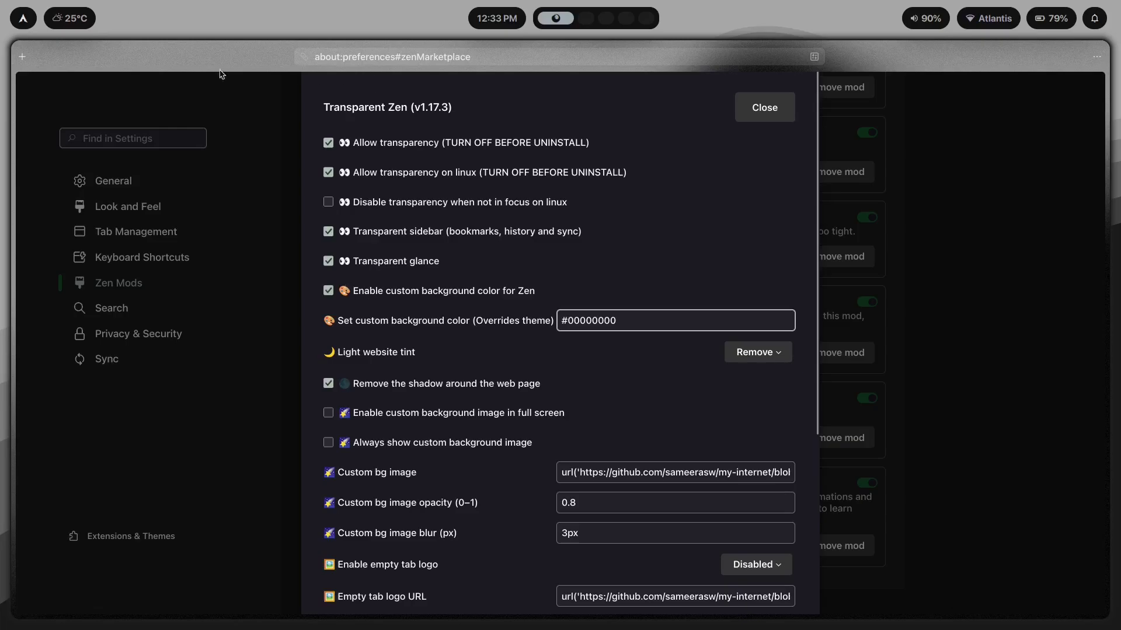
pyautogui.click(464, 292)
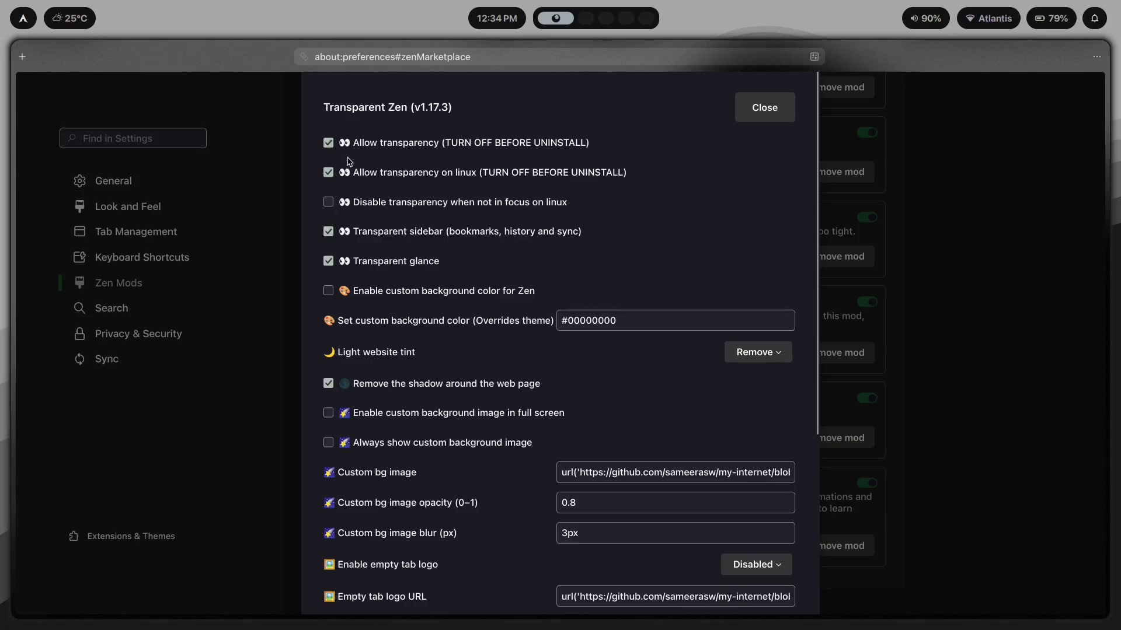
# - Examine the remaining Transparent Zen options, from background image and empty tab logo to compact sidebar and animations
pyautogui.scroll(-4, 457, 313)
pyautogui.scroll(-1, 457, 313)
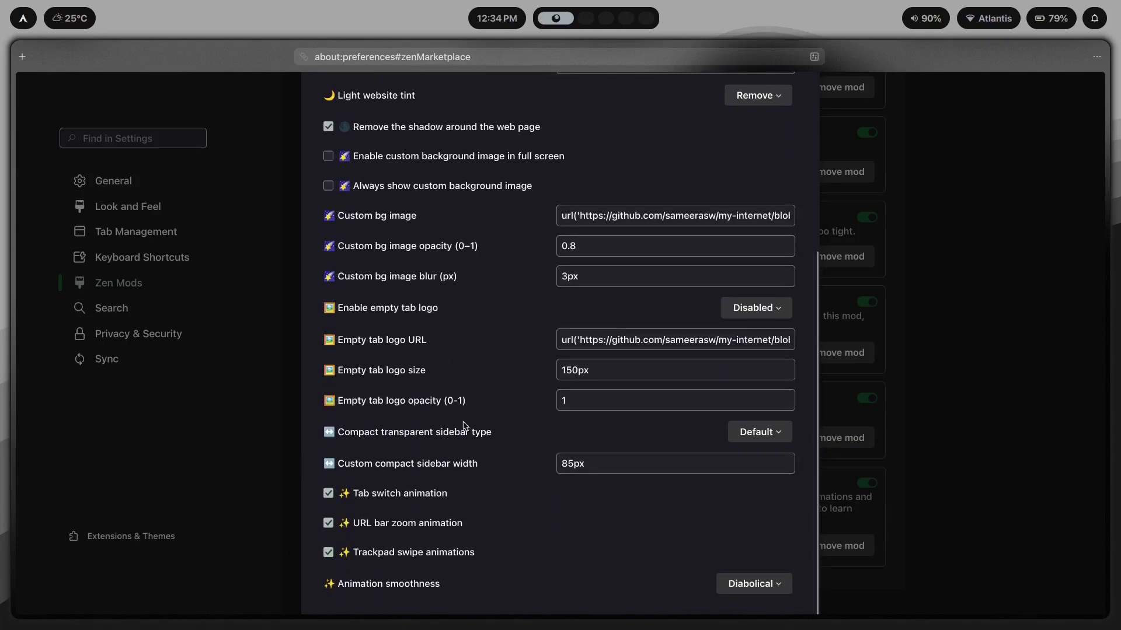
pyautogui.scroll(3, 479, 292)
pyautogui.scroll(-3, 489, 264)
pyautogui.scroll(5, 484, 424)
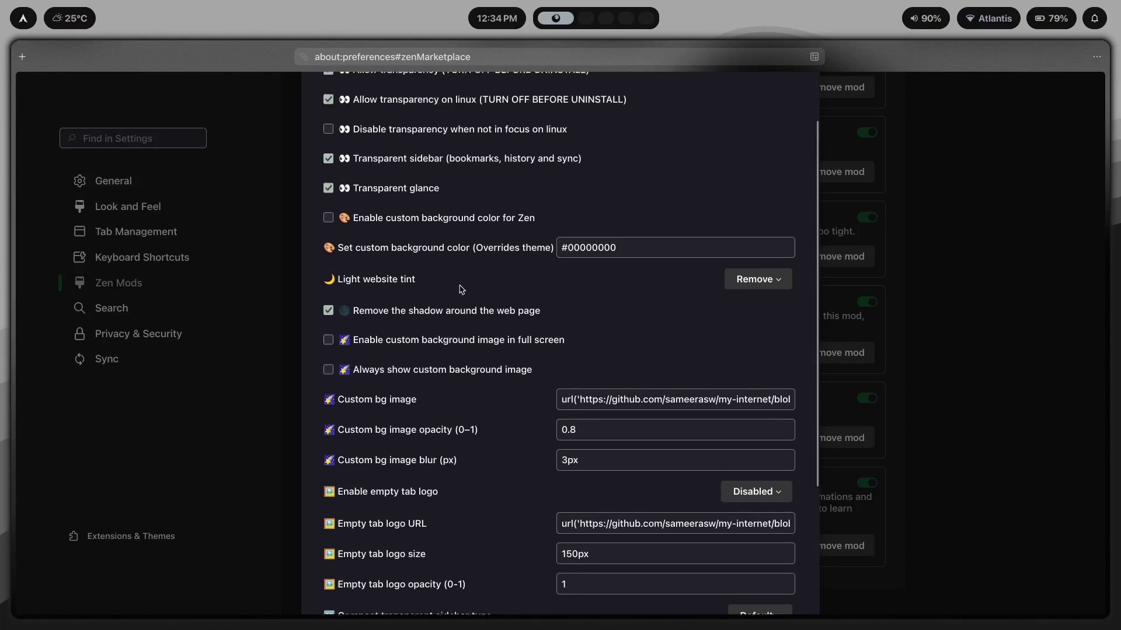
pyautogui.scroll(-3, 428, 192)
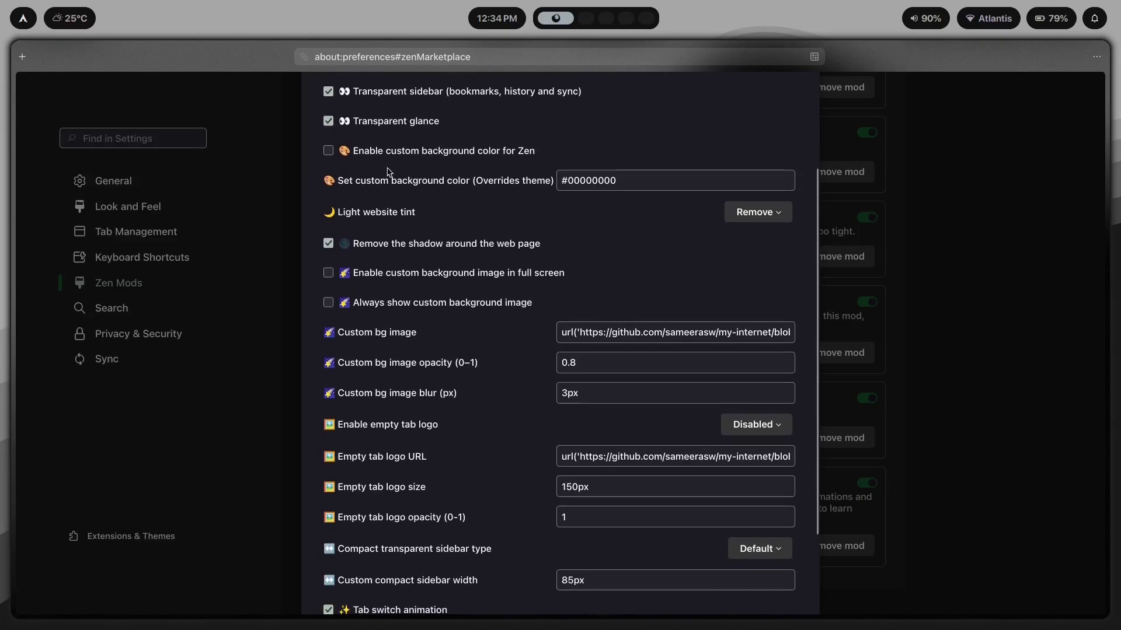
pyautogui.scroll(-3, 415, 257)
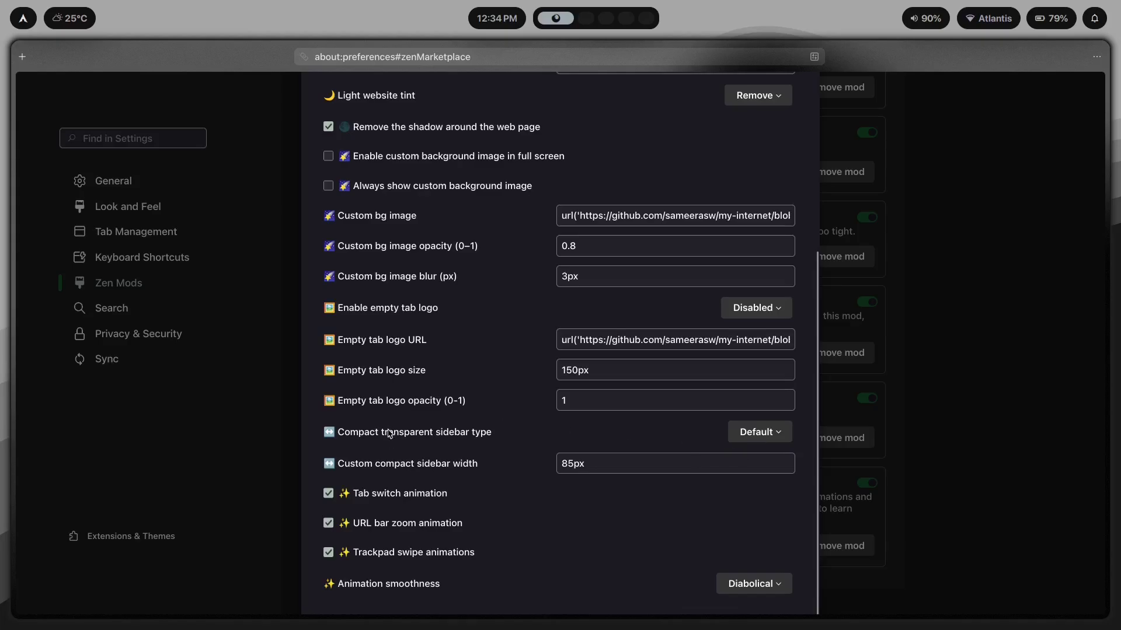
pyautogui.scroll(5, 429, 228)
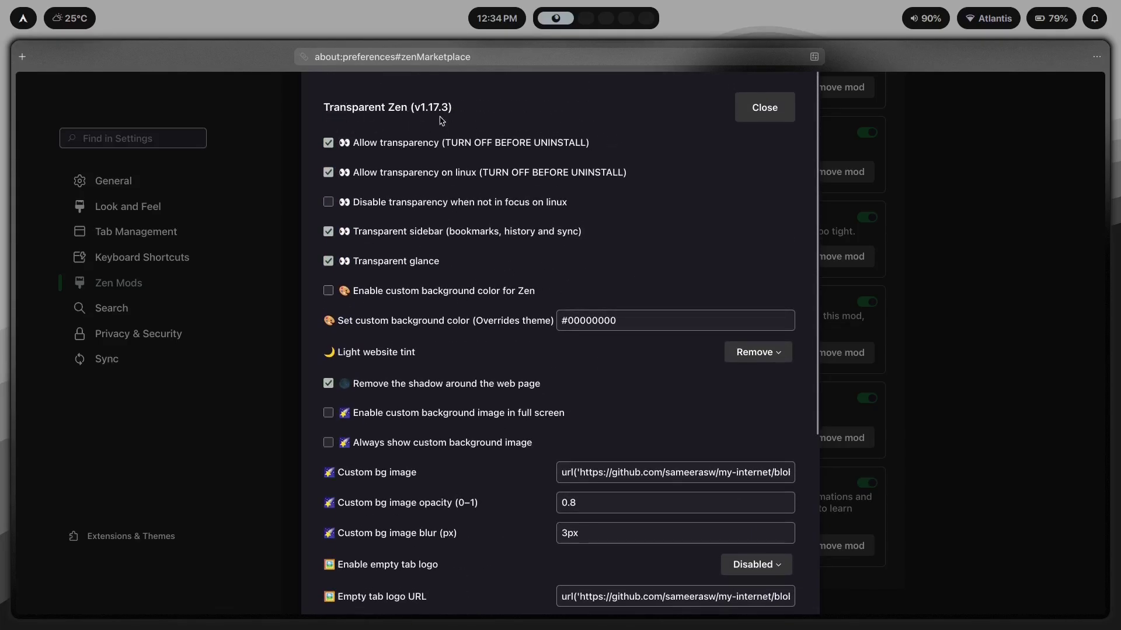
# - Examine the URL bar zoom animation by repeatedly opening and dismissing the floating address bar over the Transparent Zen settings
pyautogui.hotkey('ctrl', 'l')
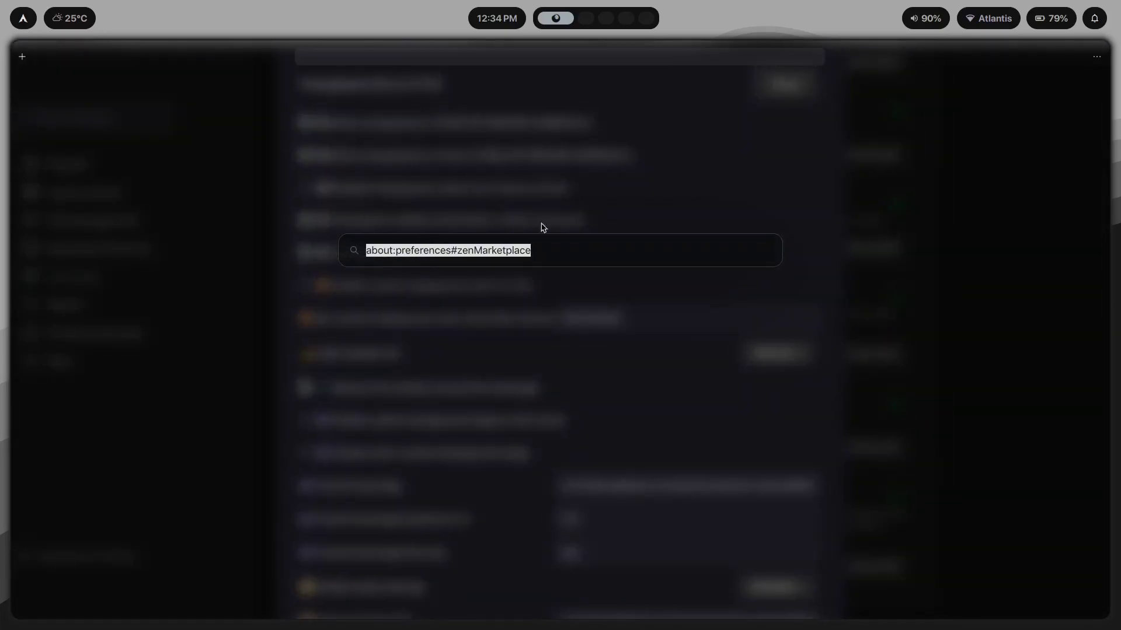
pyautogui.press('Escape')
pyautogui.scroll(-5, 543, 268)
pyautogui.hotkey('ctrl', 'l')
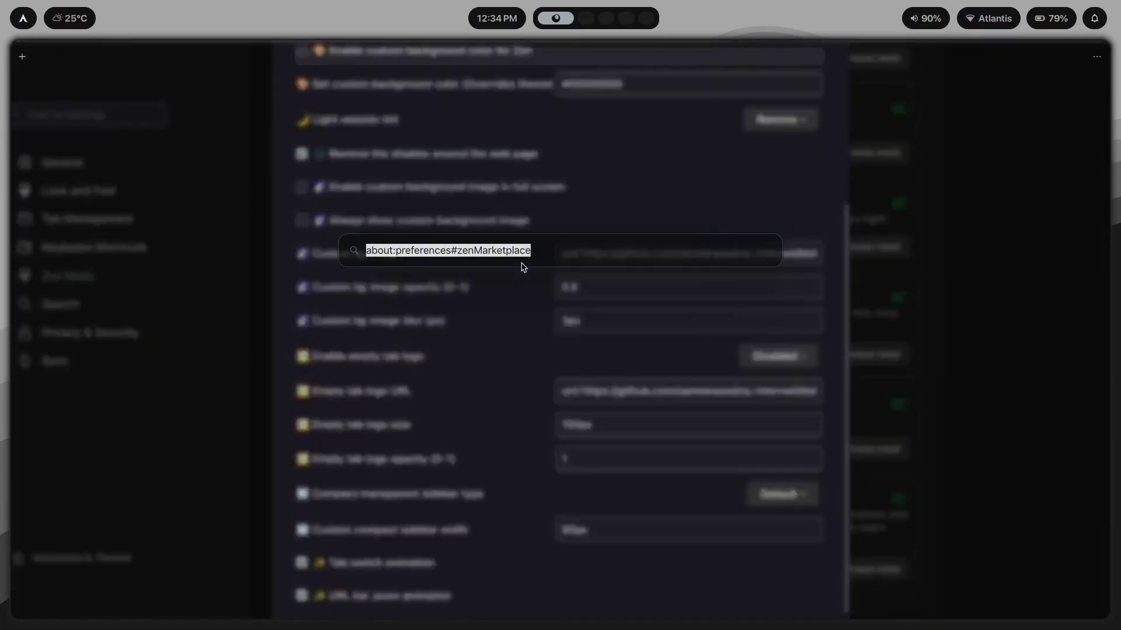
pyautogui.press('Escape')
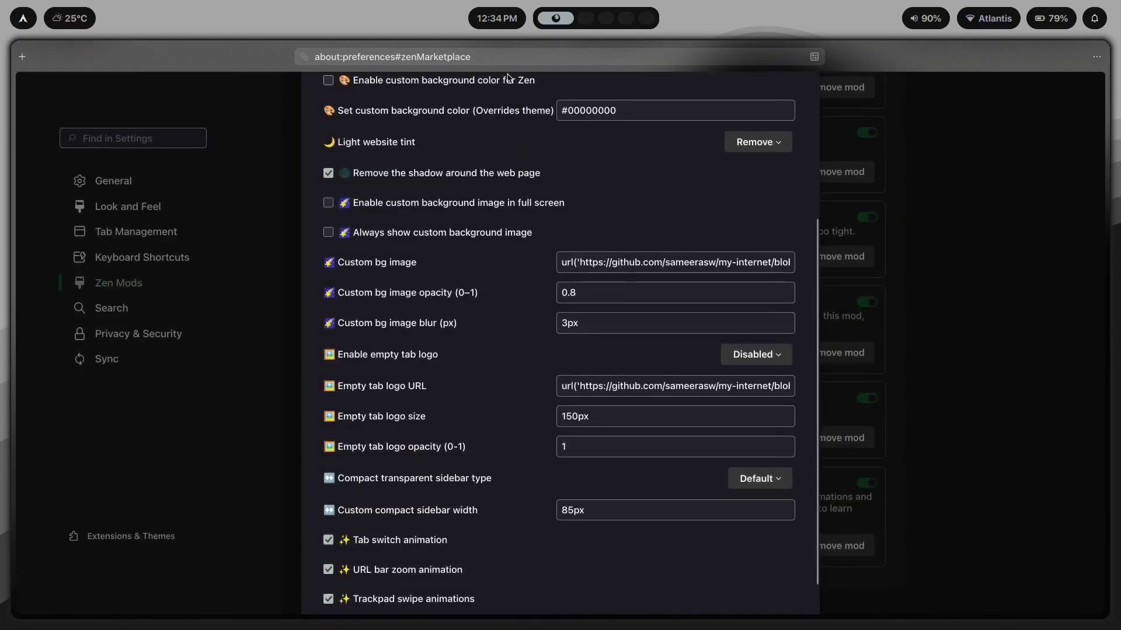
pyautogui.click(513, 54)
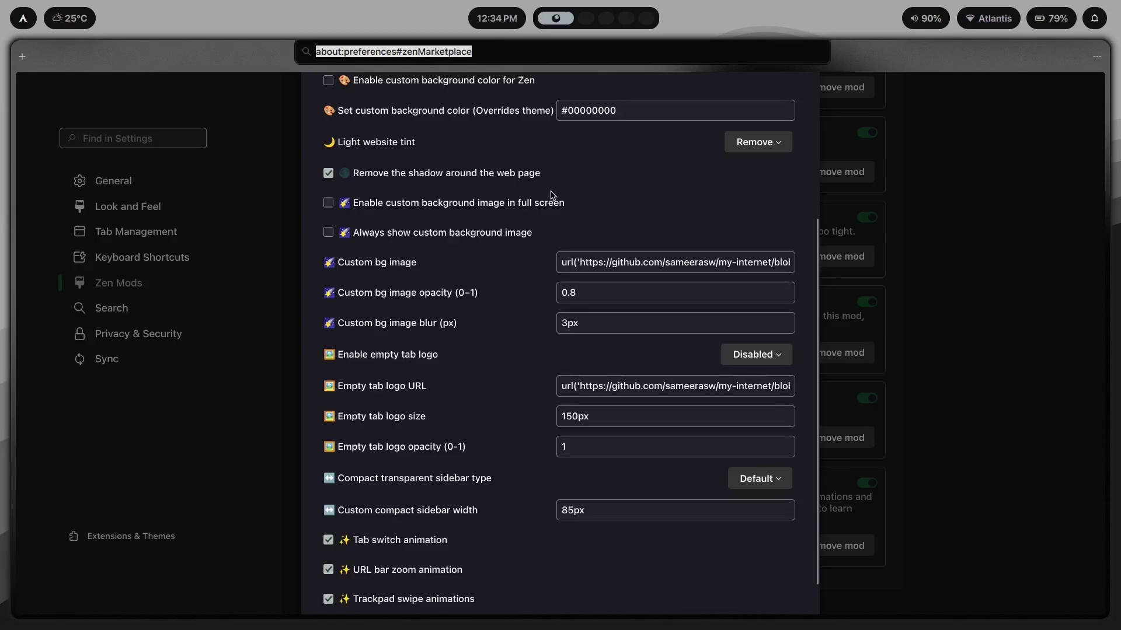
pyautogui.press('Escape')
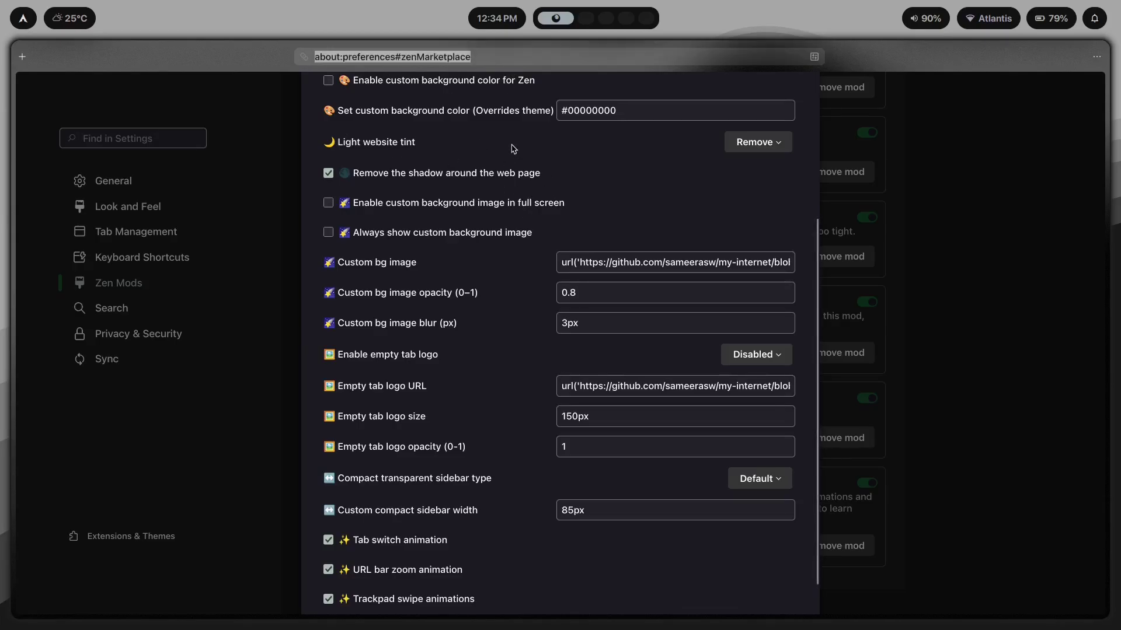
pyautogui.hotkey('ctrl', 'l')
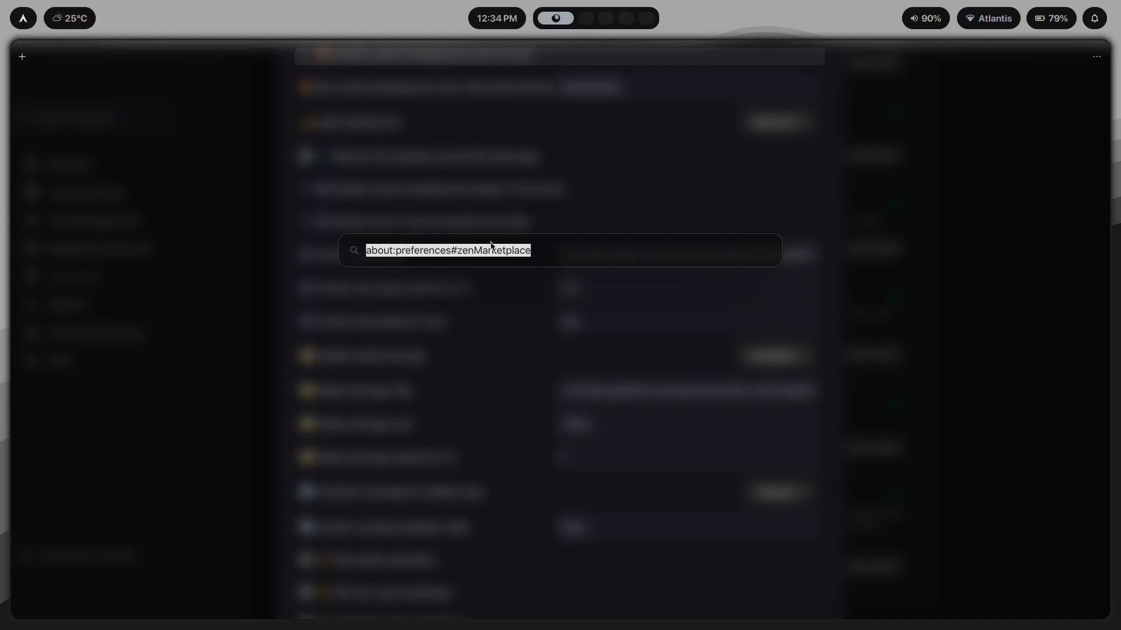
pyautogui.click(486, 170)
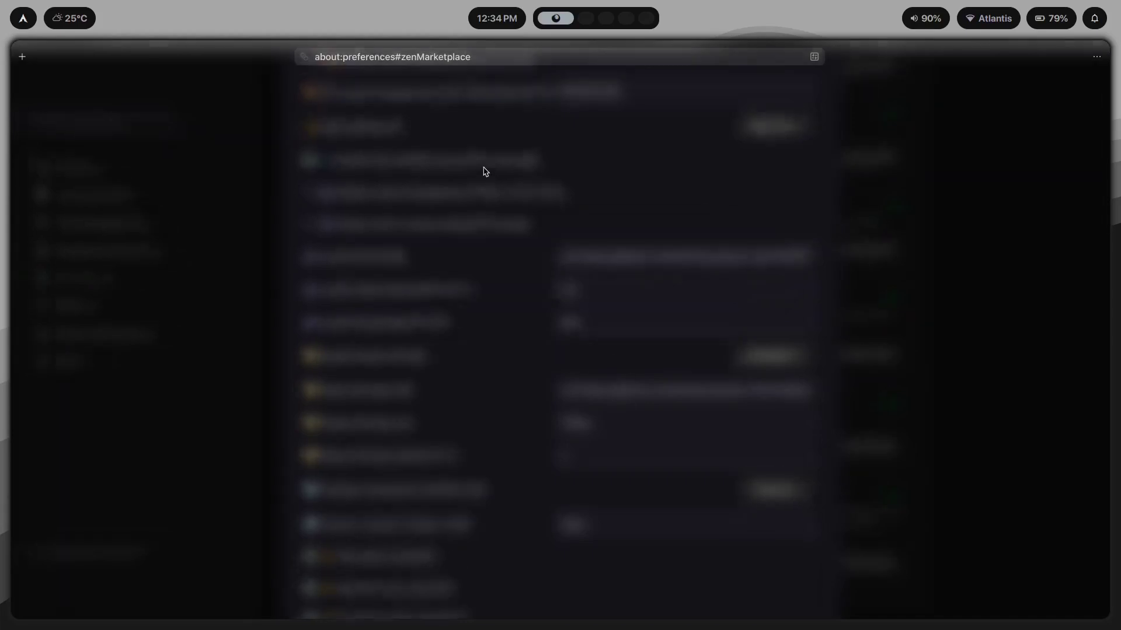
# - Close the Transparent Zen settings, return to the start of the Zen Mods list and close the browser window
pyautogui.scroll(3, 447, 335)
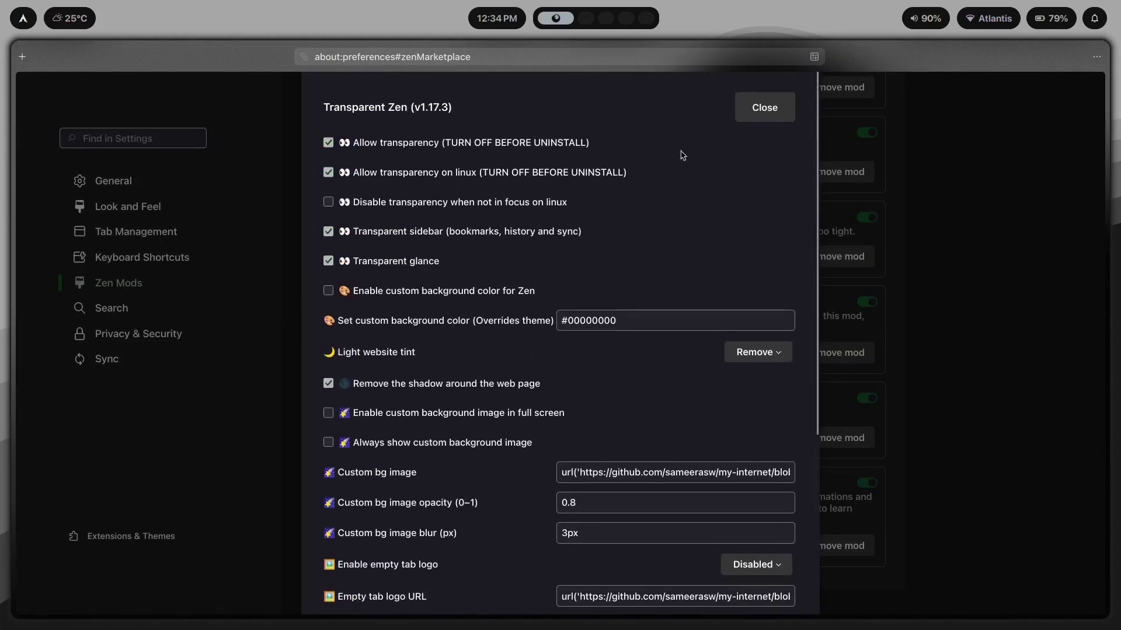
pyautogui.click(769, 113)
pyautogui.scroll(5, 570, 316)
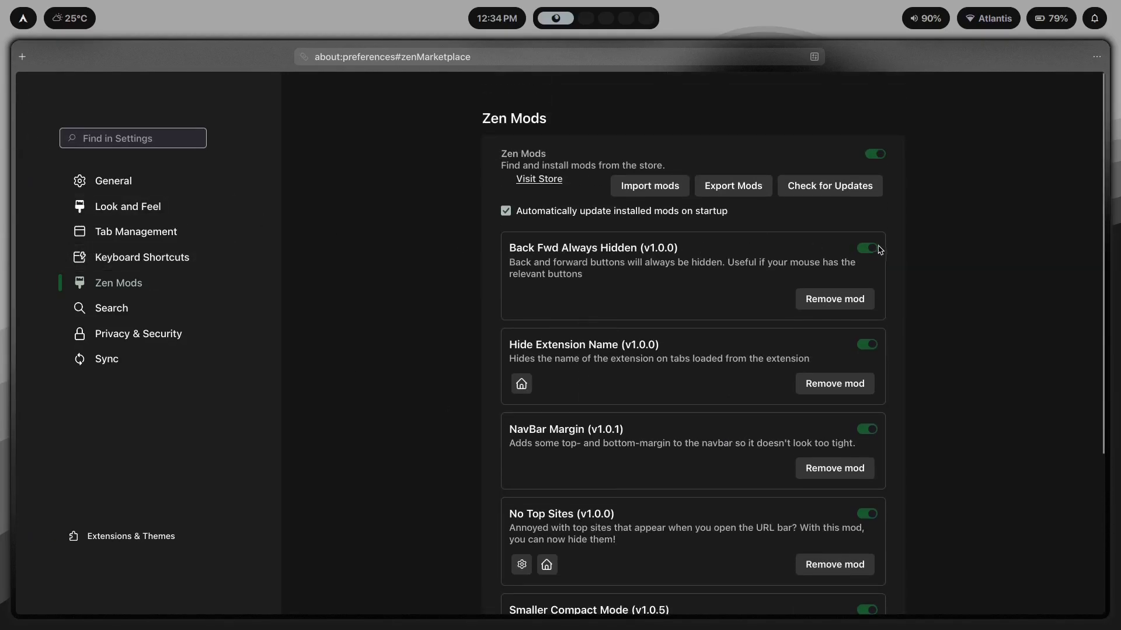
pyautogui.press('super+q')
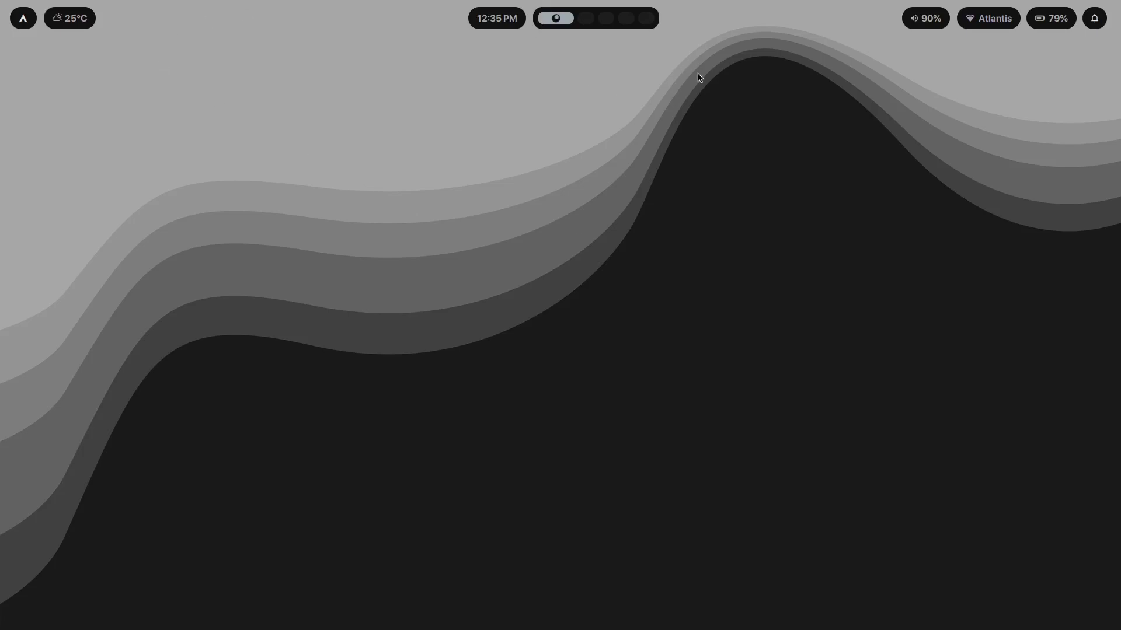
pyautogui.press('super+2')
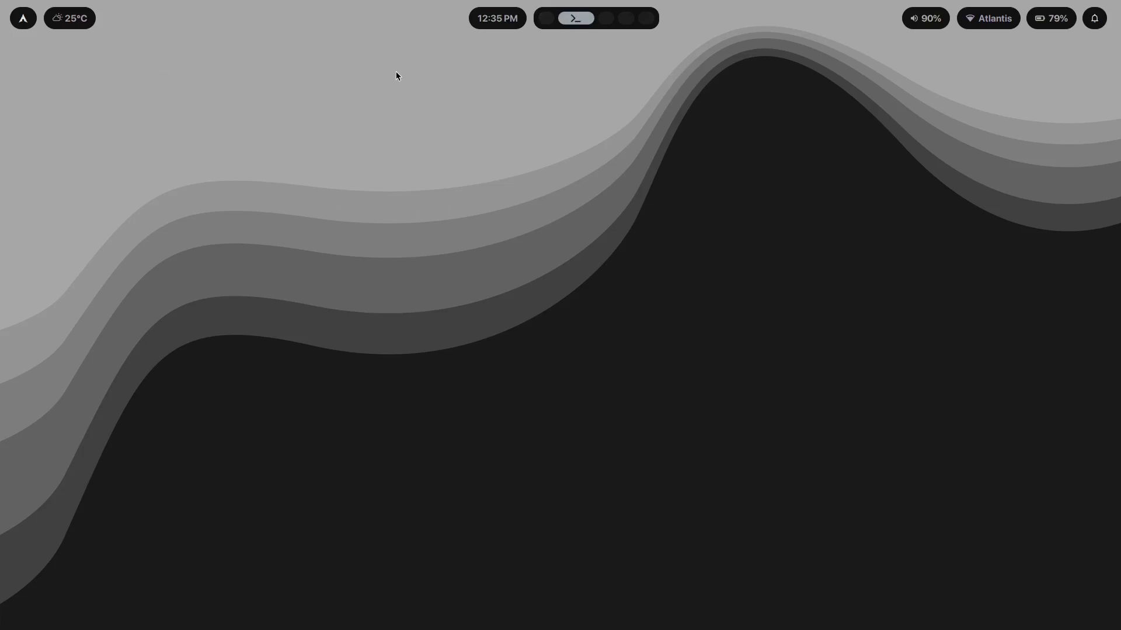
pyautogui.press('super+1')
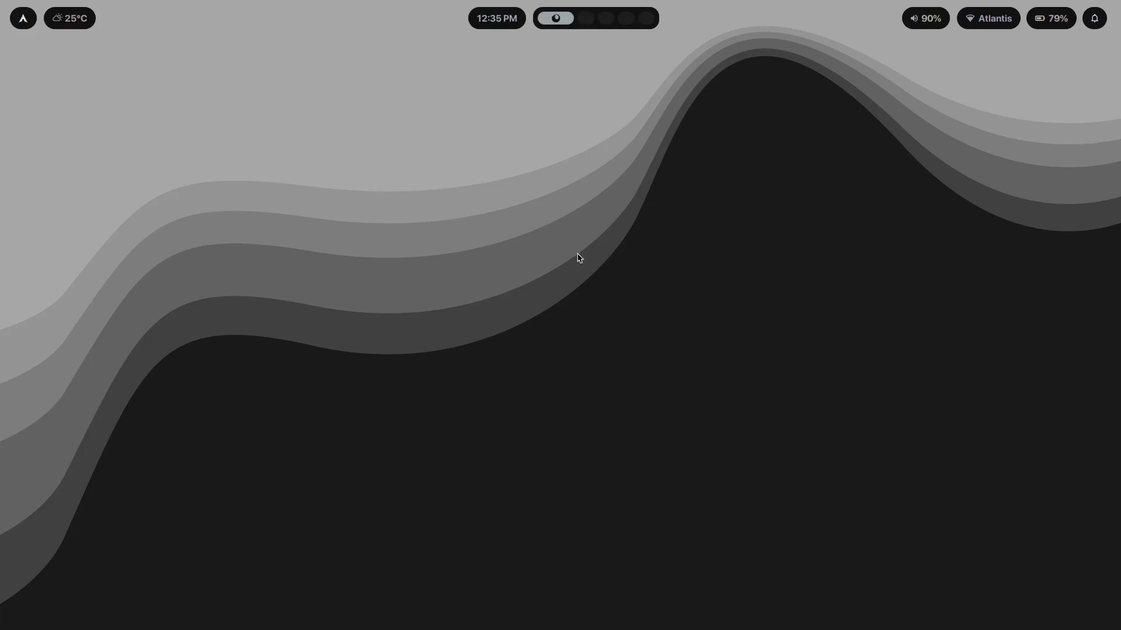
# - Switch the desktop to the theme with teal accents and the foggy forest valley wallpaper
pyautogui.press('super+t')
pyautogui.press('Return')
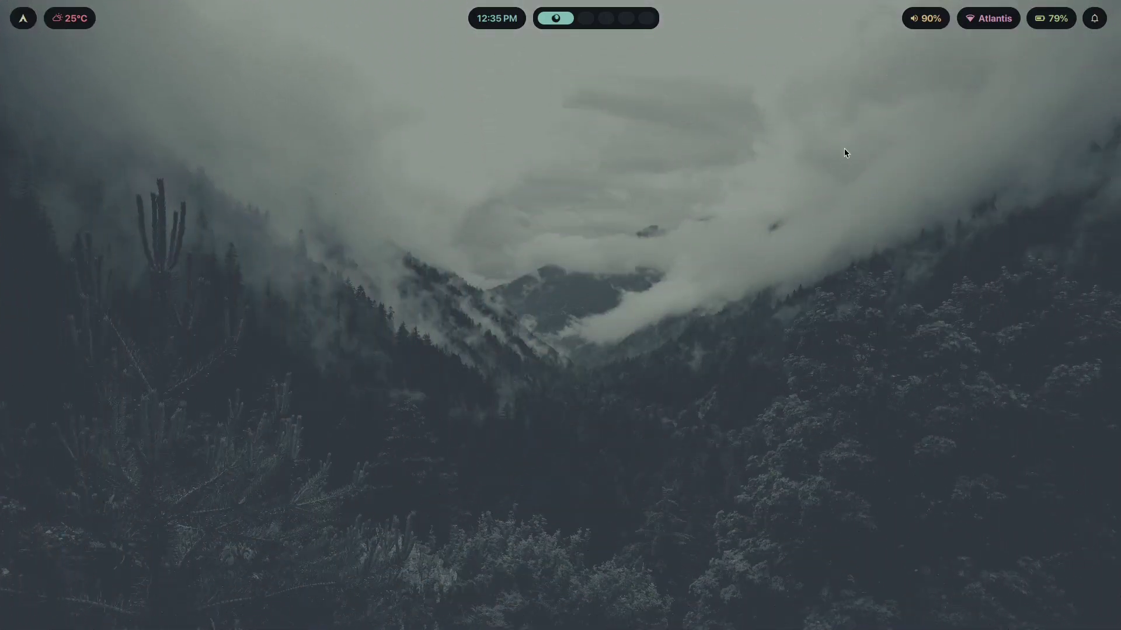
# - Change the desktop wallpaper to beach_1.png from the current theme's wallpapers
pyautogui.press('super+w')
pyautogui.press('Right')
pyautogui.press('Right')
pyautogui.press('Left')
pyautogui.press('Left')
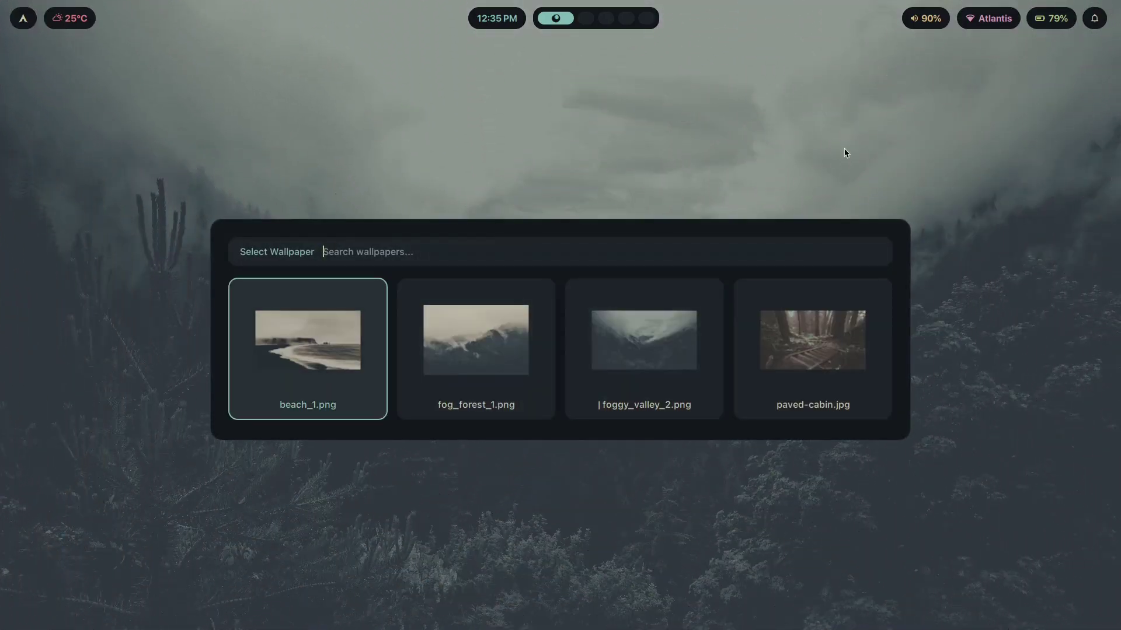
pyautogui.press('Return')
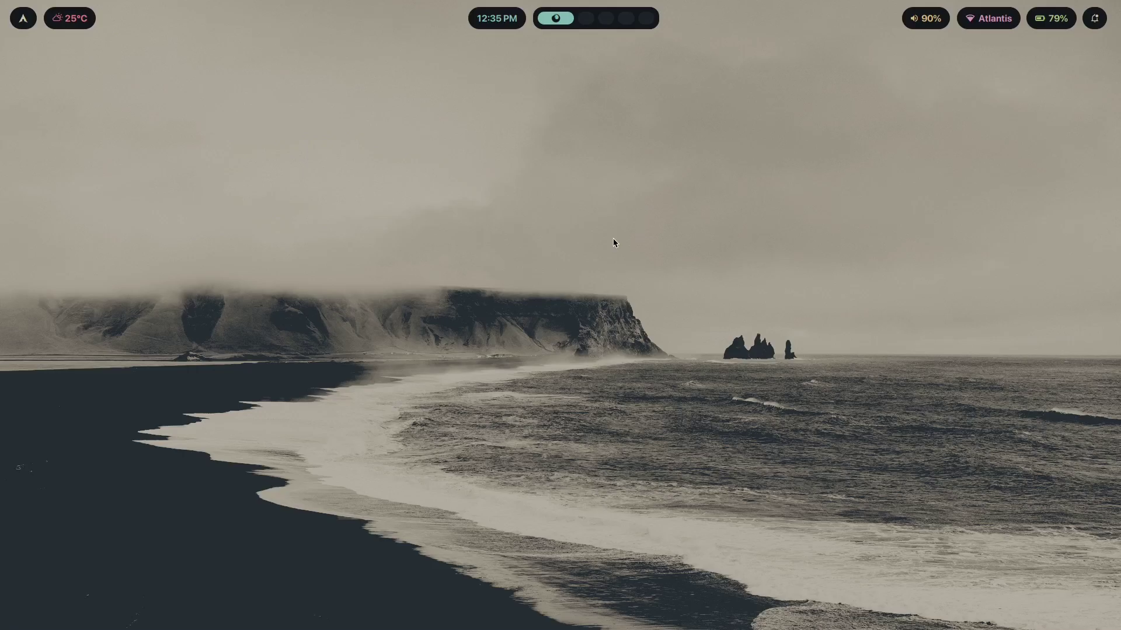
# - Switch the desktop theme to noir
pyautogui.press('super+t')
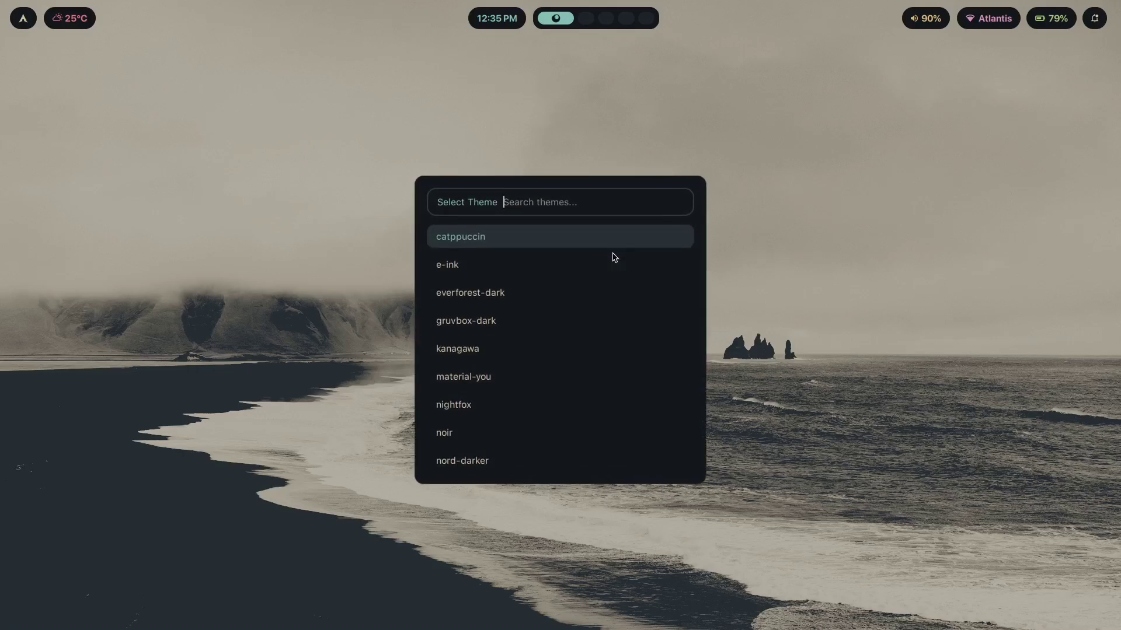
pyautogui.press('Down')
pyautogui.press('Down')
pyautogui.press('Down')
pyautogui.press('Down')
pyautogui.press('Down')
pyautogui.press('Down')
pyautogui.press('Down')
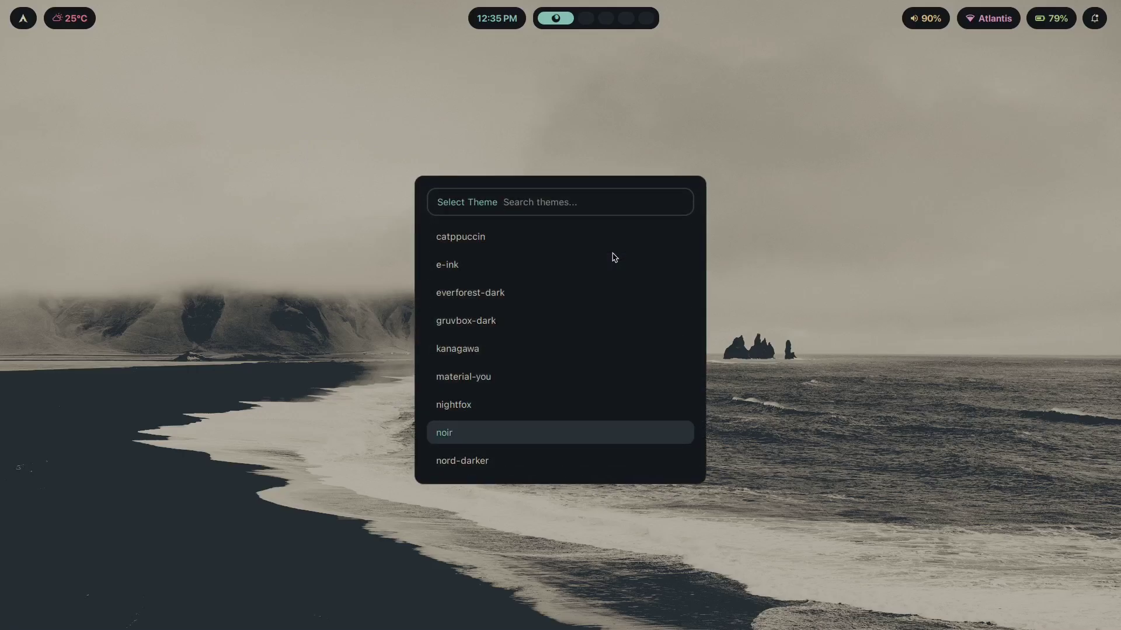
pyautogui.press('Return')
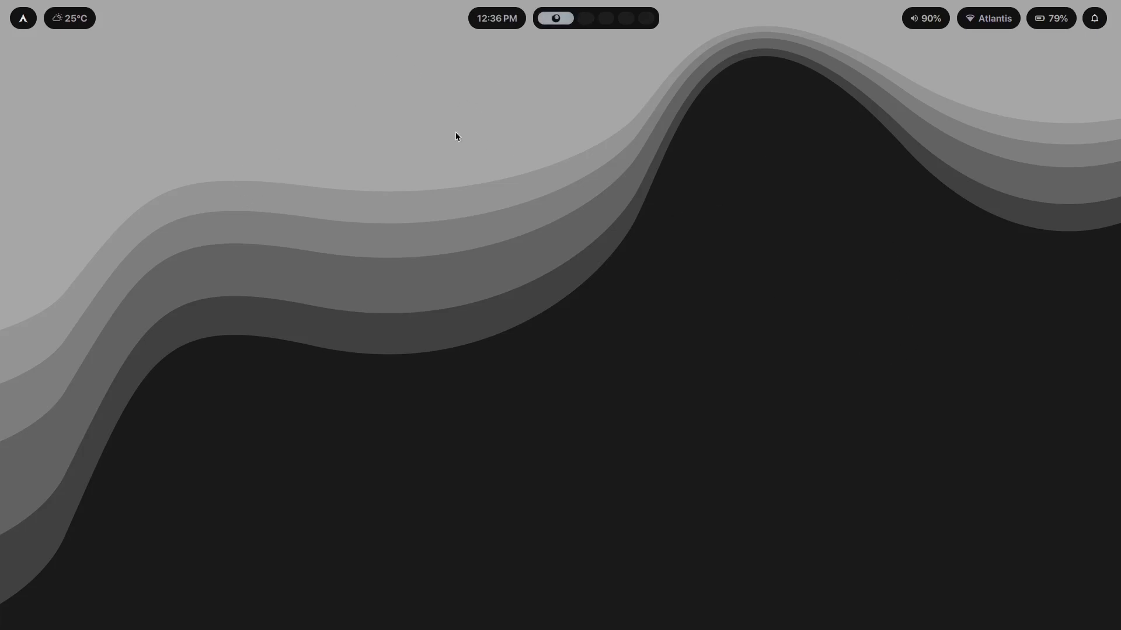
pyautogui.press('super+2')
pyautogui.press('super+1')
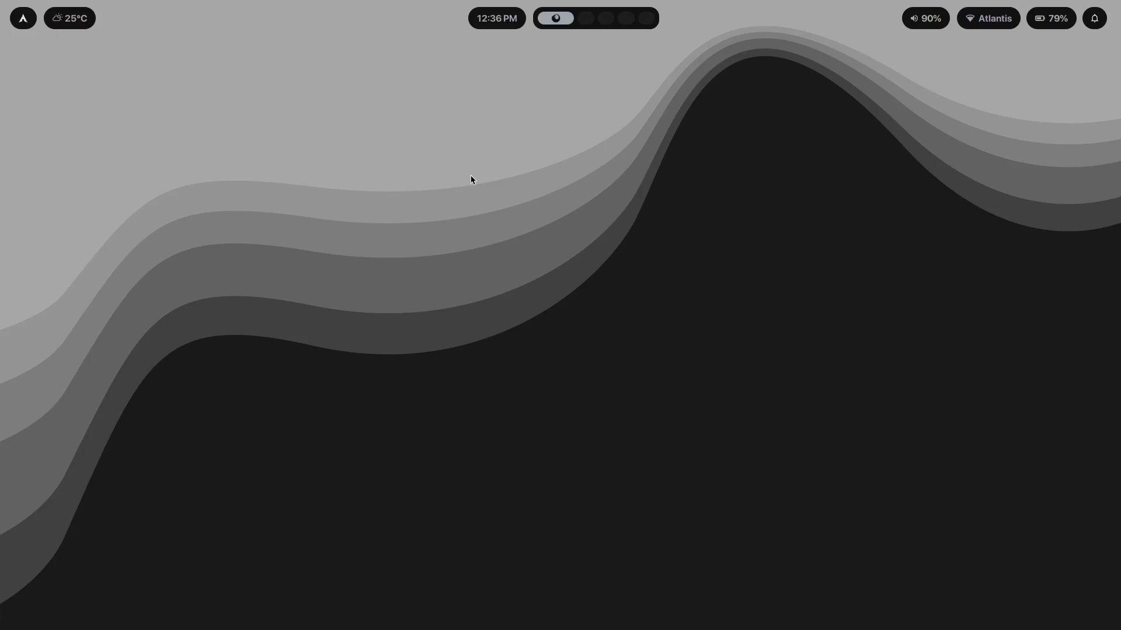